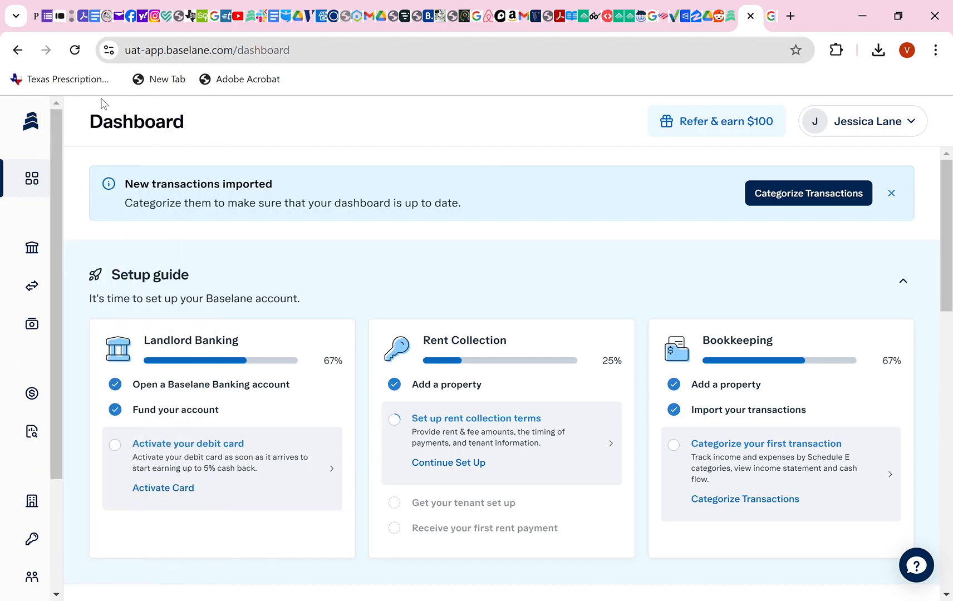
Open Baselane Banking from the sidebar.
mouse_move(43, 167)
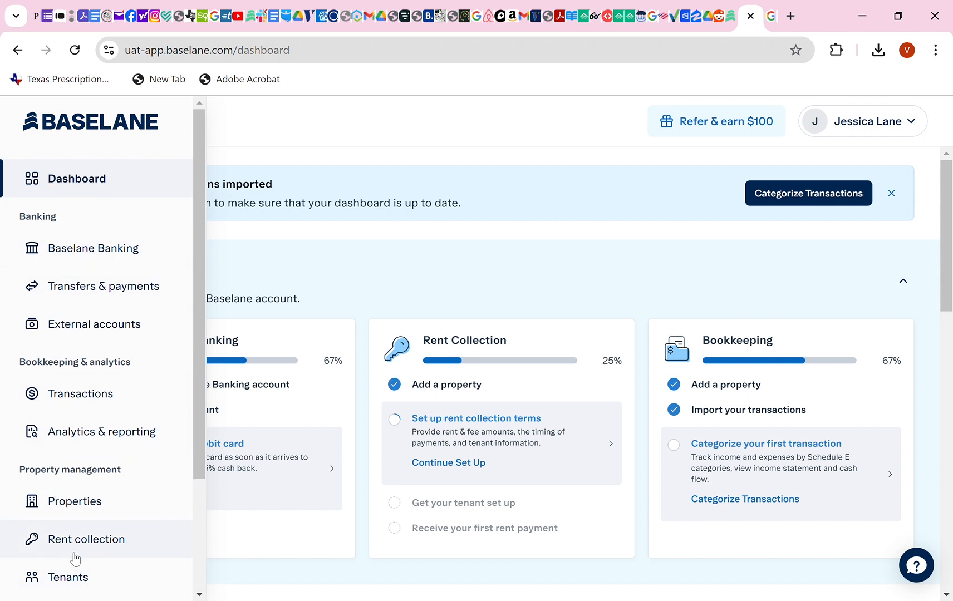
scroll(75, 557, down, 3)
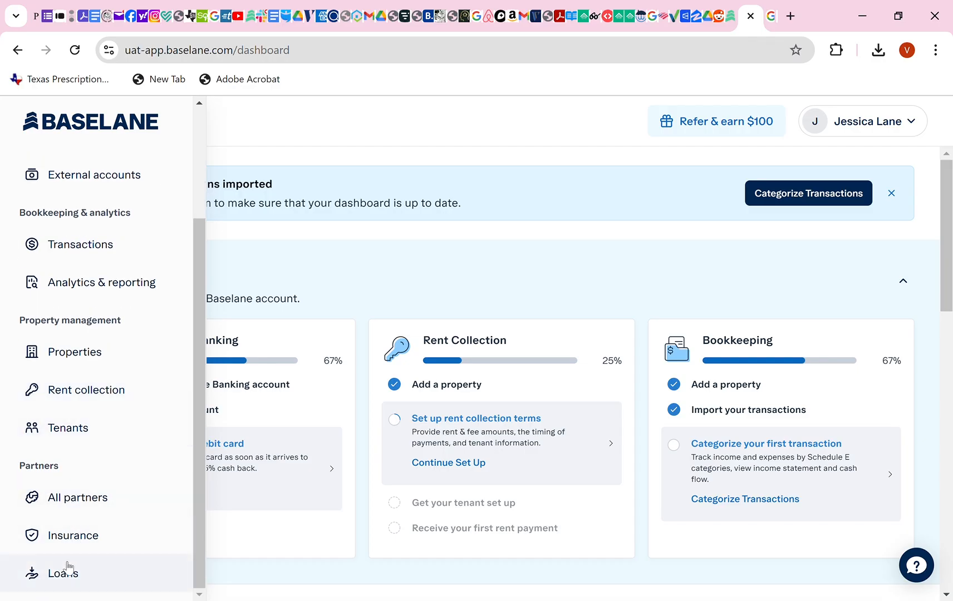
scroll(81, 501, up, 3)
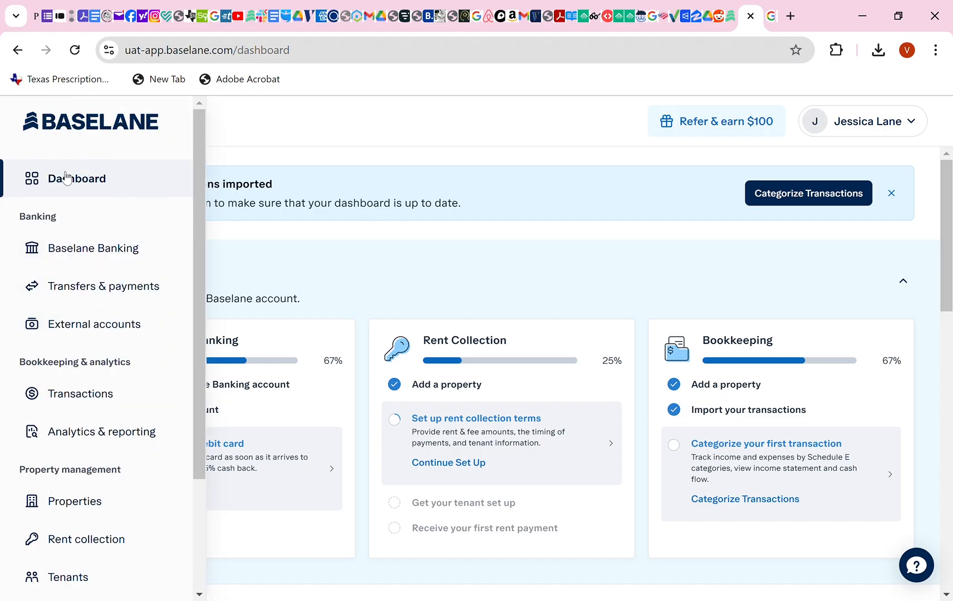
click(69, 252)
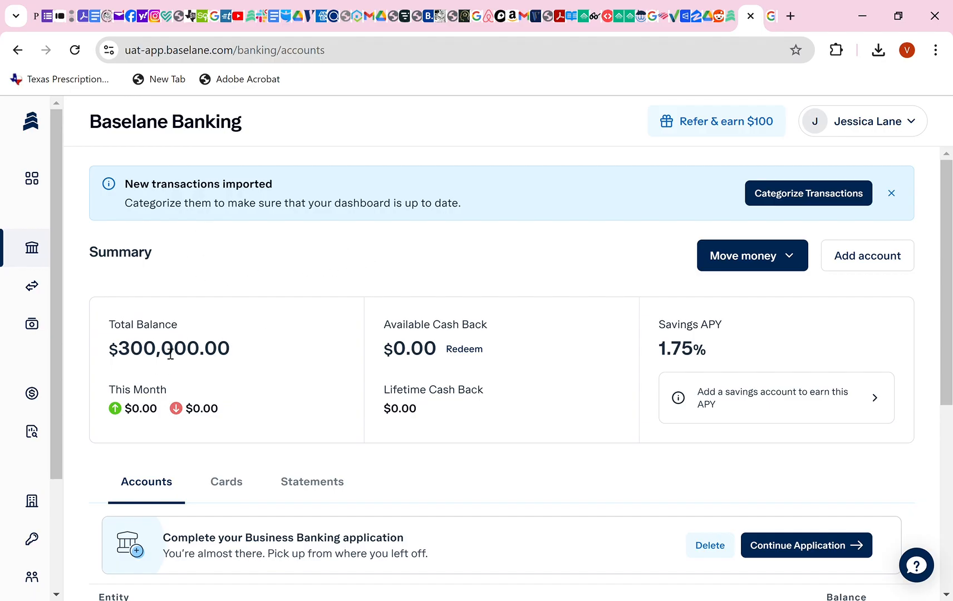
Scroll through the three Apex Investors LLC entity accounts and open the STR account.
scroll(171, 354, down, 2)
scroll(201, 278, down, 2)
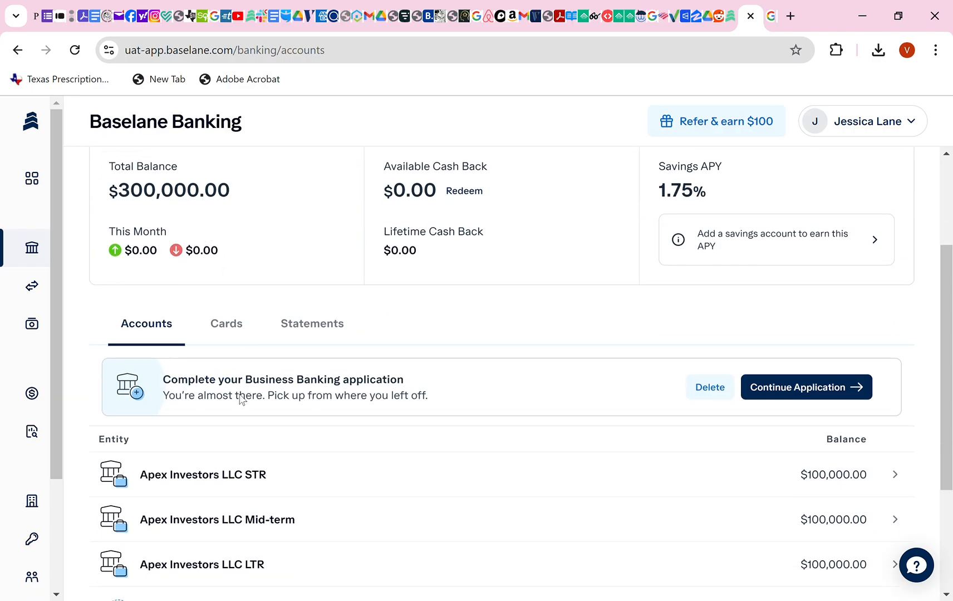
scroll(248, 489, down, 2)
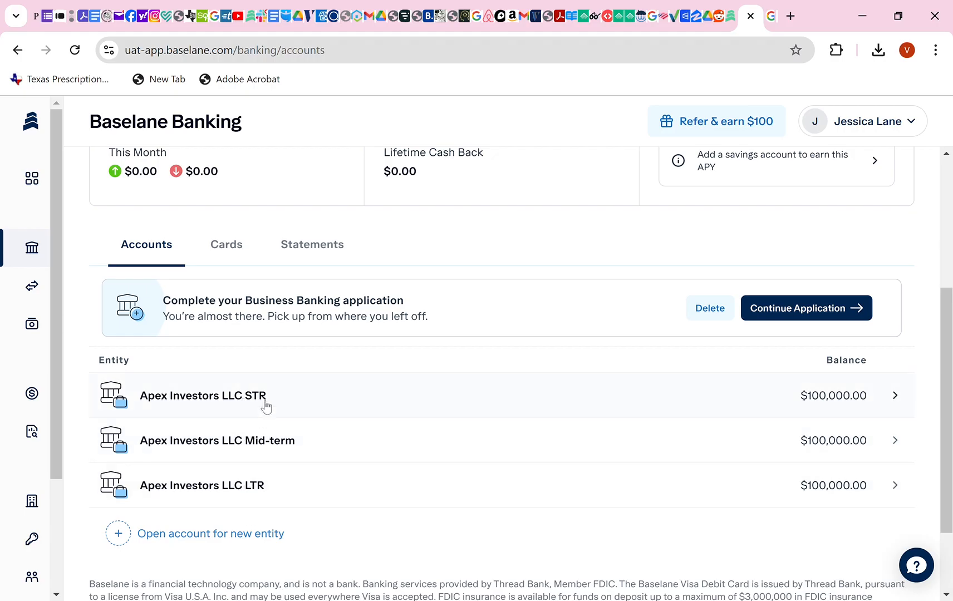
scroll(271, 402, up, 1)
scroll(271, 402, up, 4)
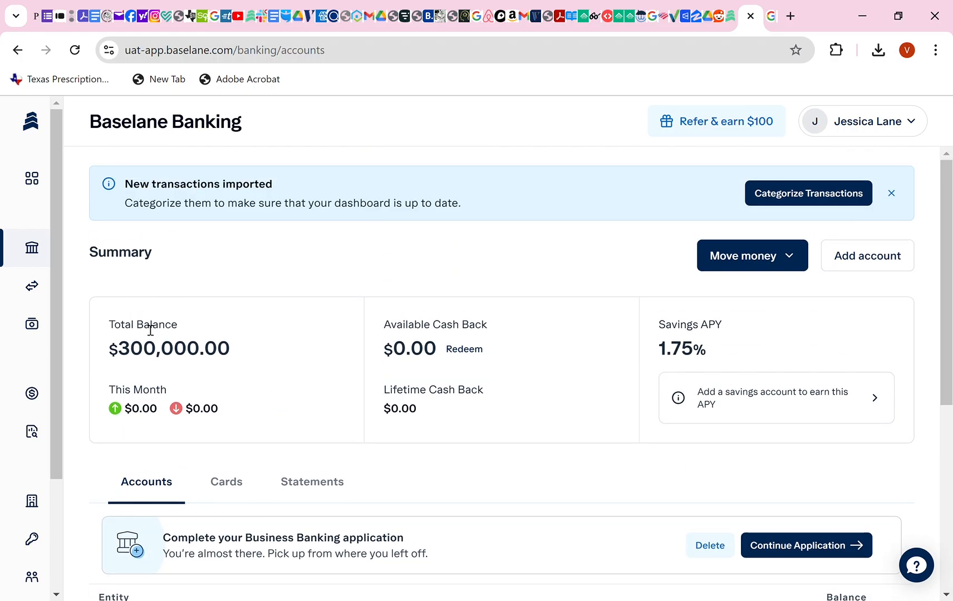
scroll(166, 350, down, 5)
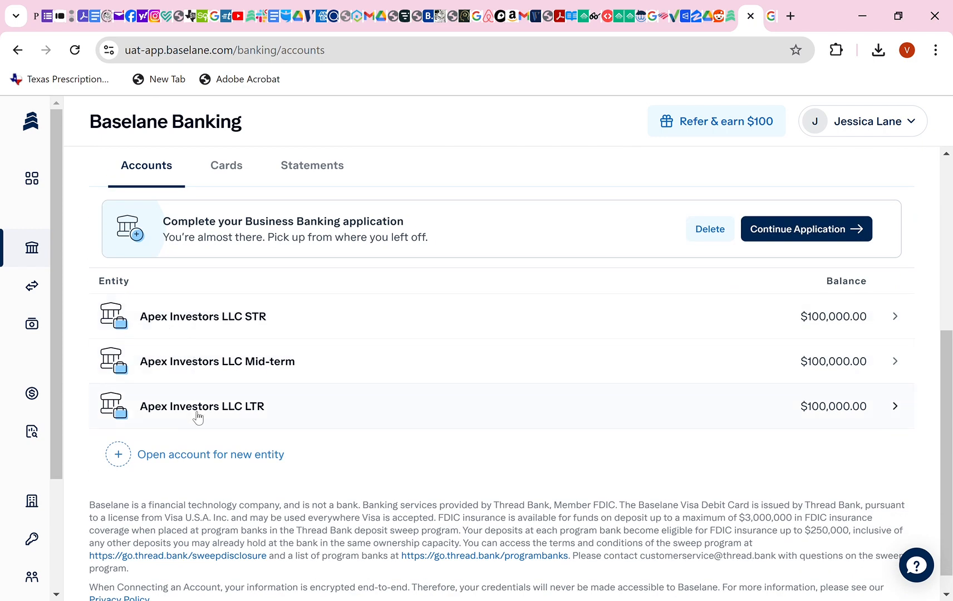
click(202, 328)
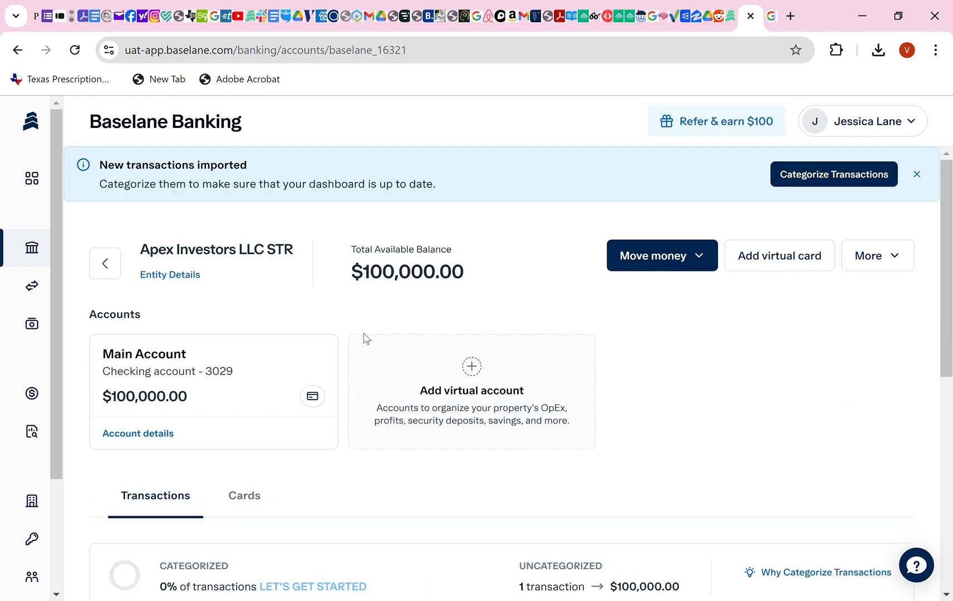
Review the STR entity page with its $100,000.00 Main Account, then return to the entity list.
scroll(361, 332, down, 3)
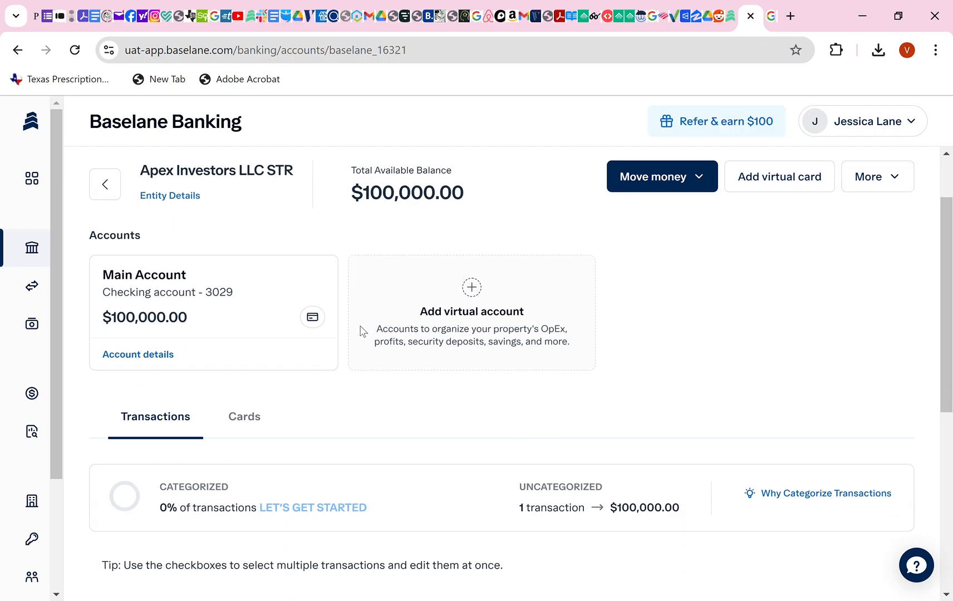
scroll(361, 331, down, 3)
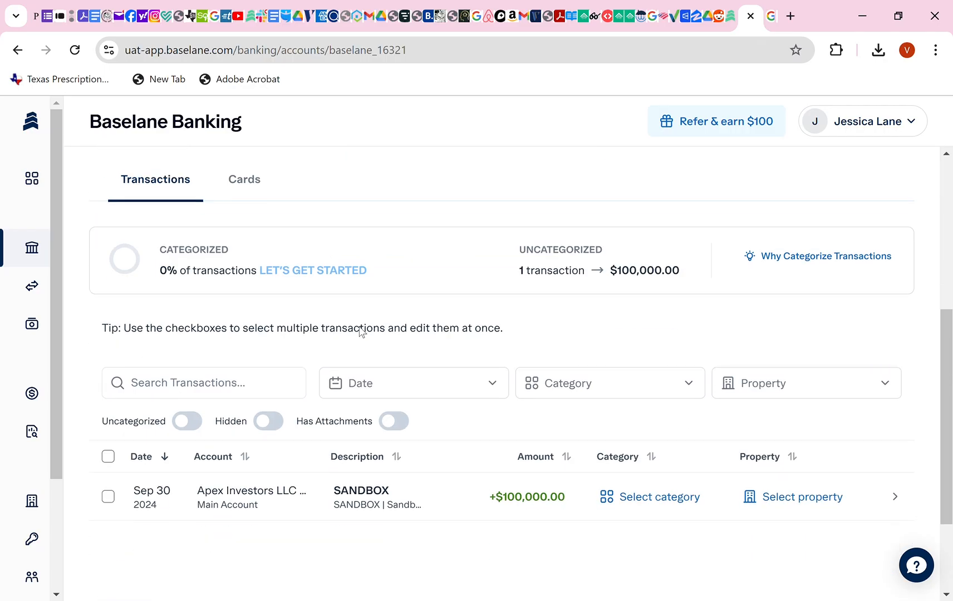
scroll(361, 328, up, 4)
scroll(359, 327, down, 4)
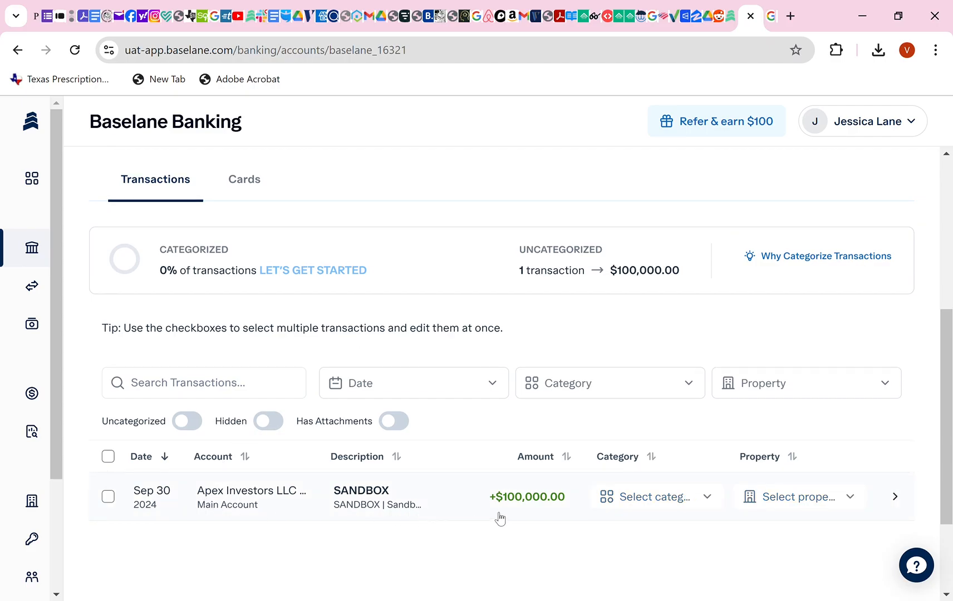
scroll(487, 501, down, 2)
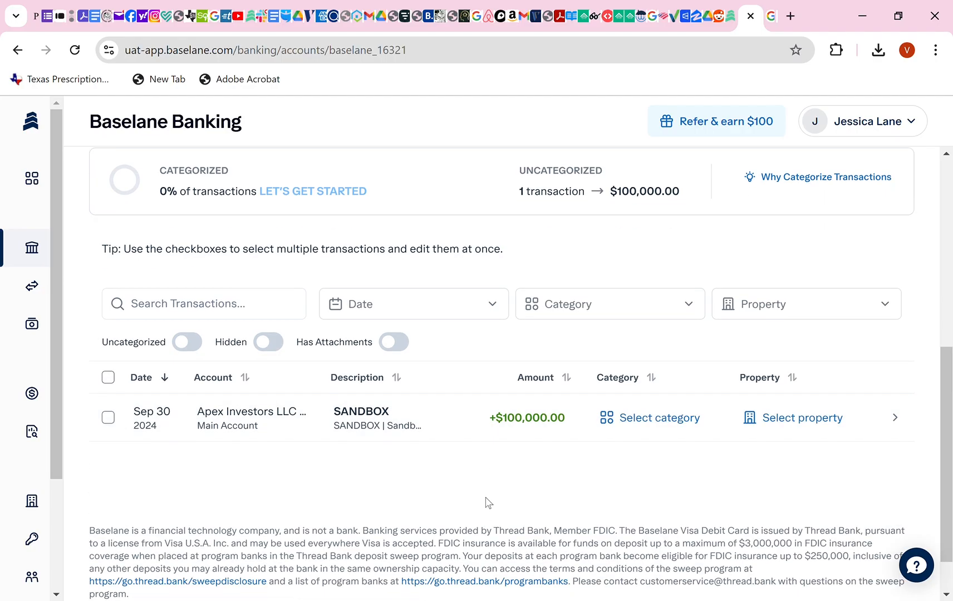
scroll(485, 495, up, 6)
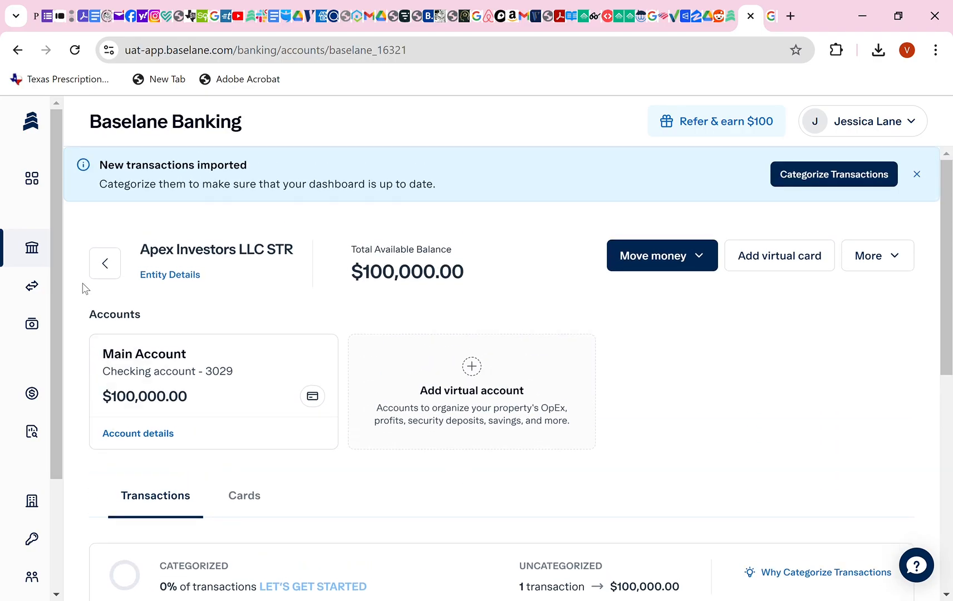
click(105, 264)
Open the Apex Investors LLC Mid-term account and look over its uncategorized SANDBOX deposit.
scroll(271, 313, down, 2)
scroll(271, 313, down, 4)
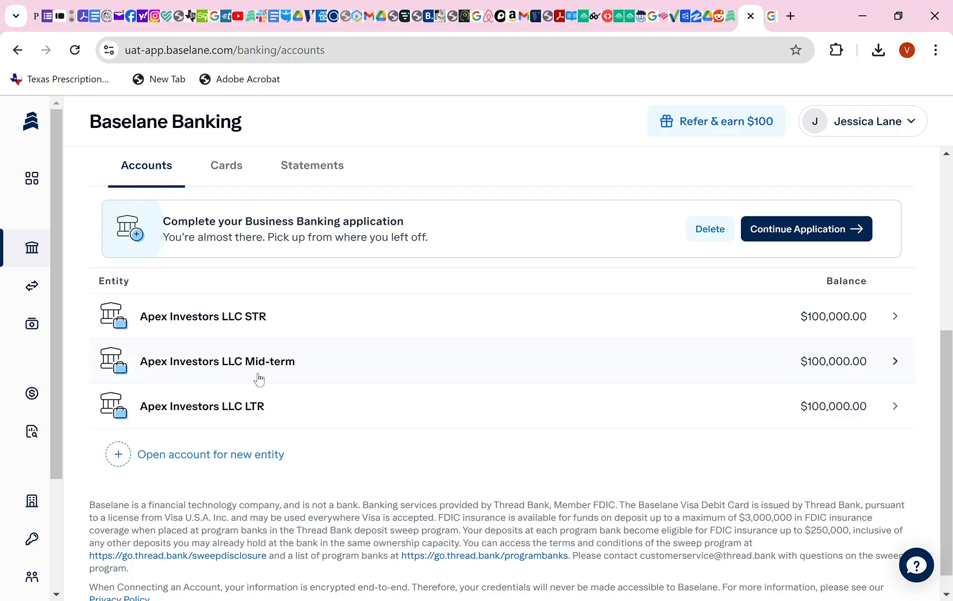
click(209, 372)
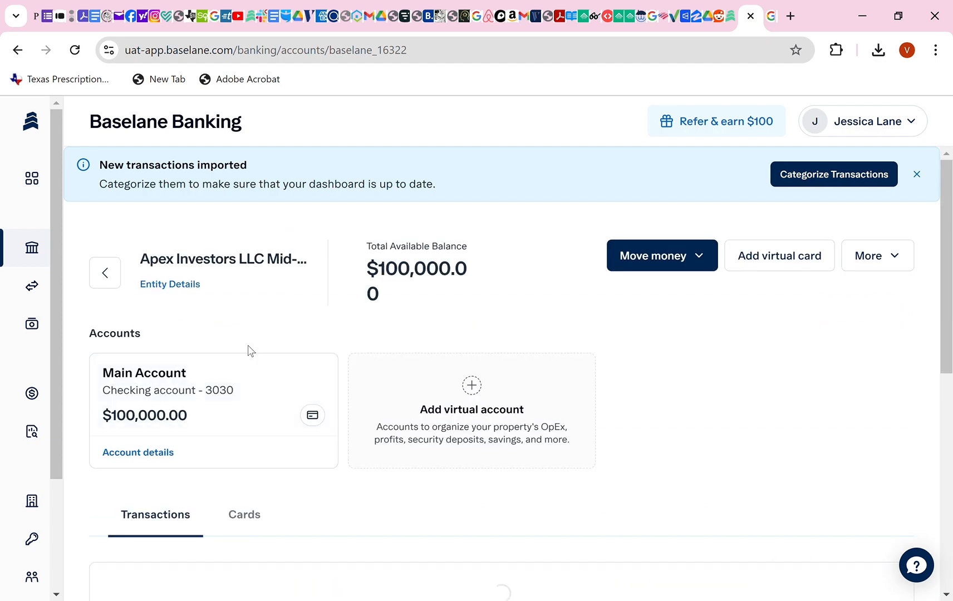
scroll(249, 349, down, 7)
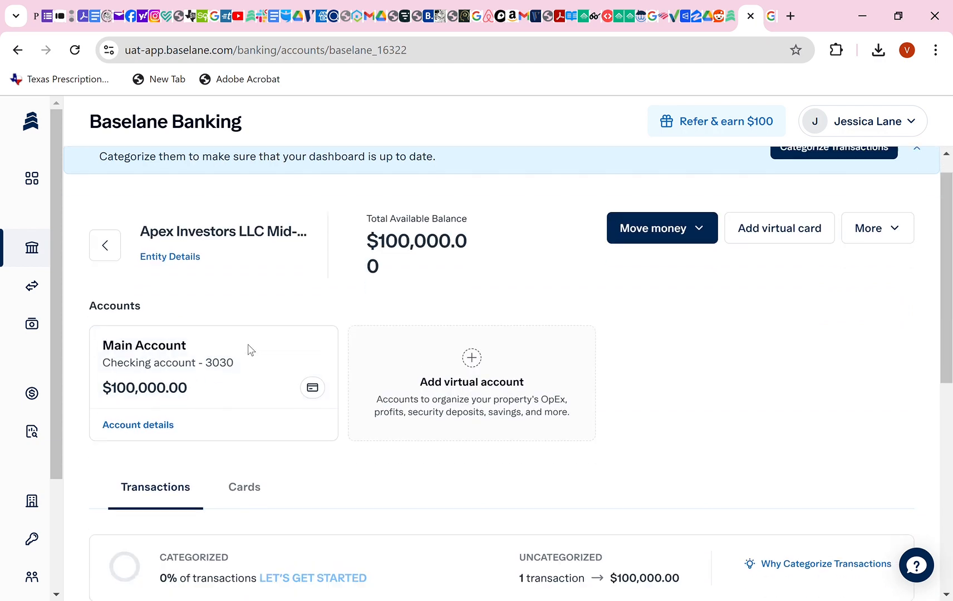
scroll(248, 349, down, 2)
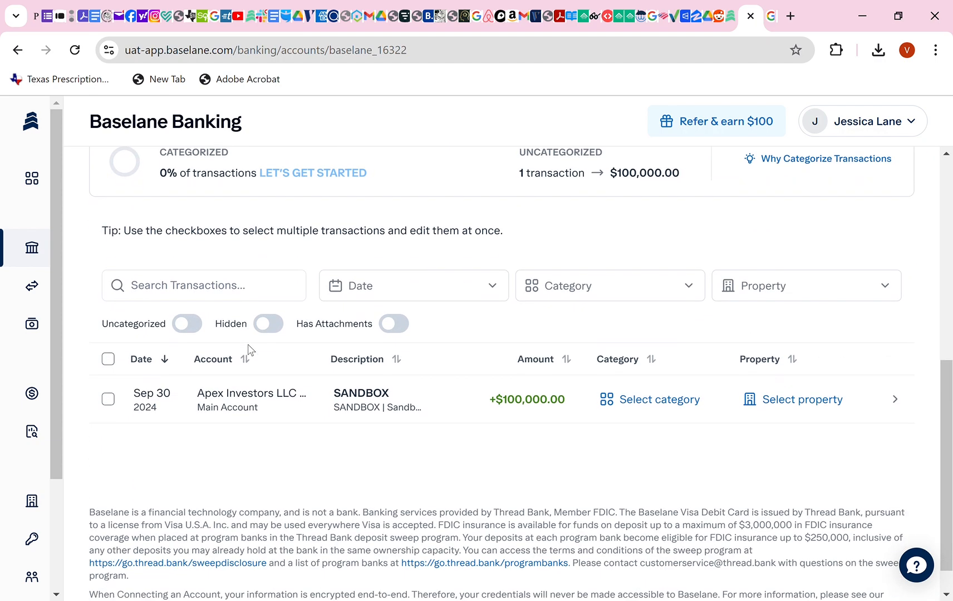
scroll(252, 363, up, 9)
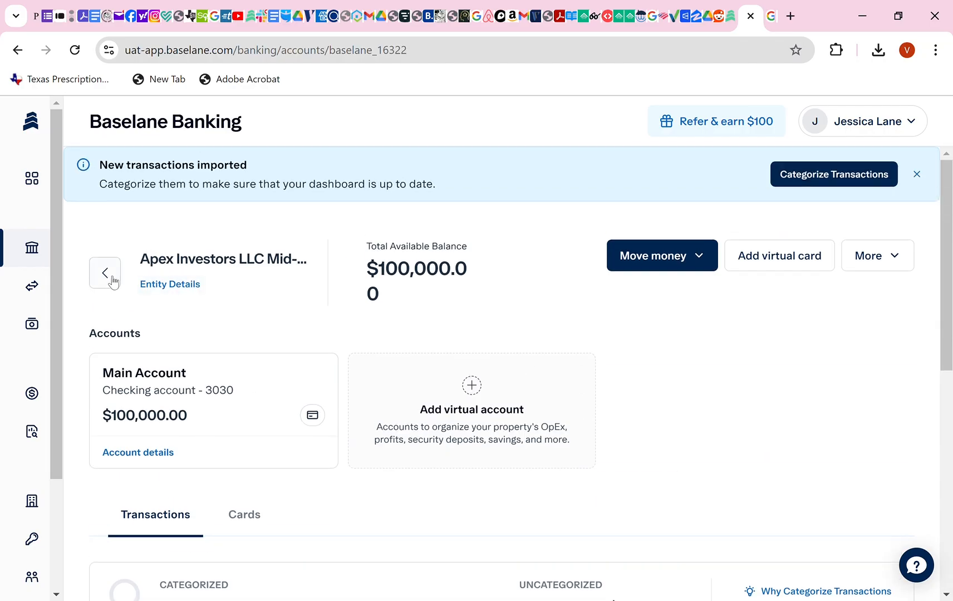
Return to the accounts summary and choose a Business account for a new entity.
click(106, 279)
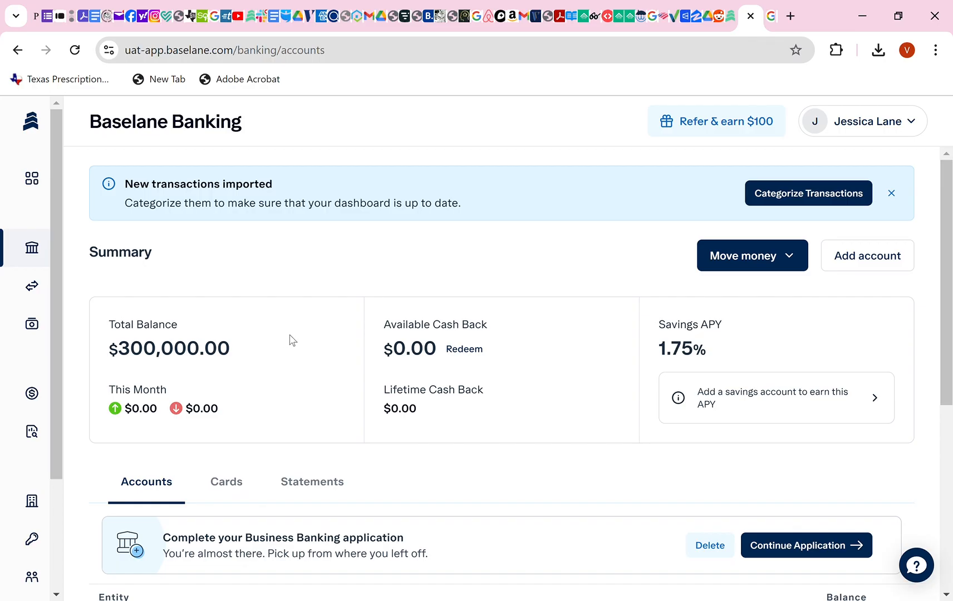
scroll(291, 341, down, 3)
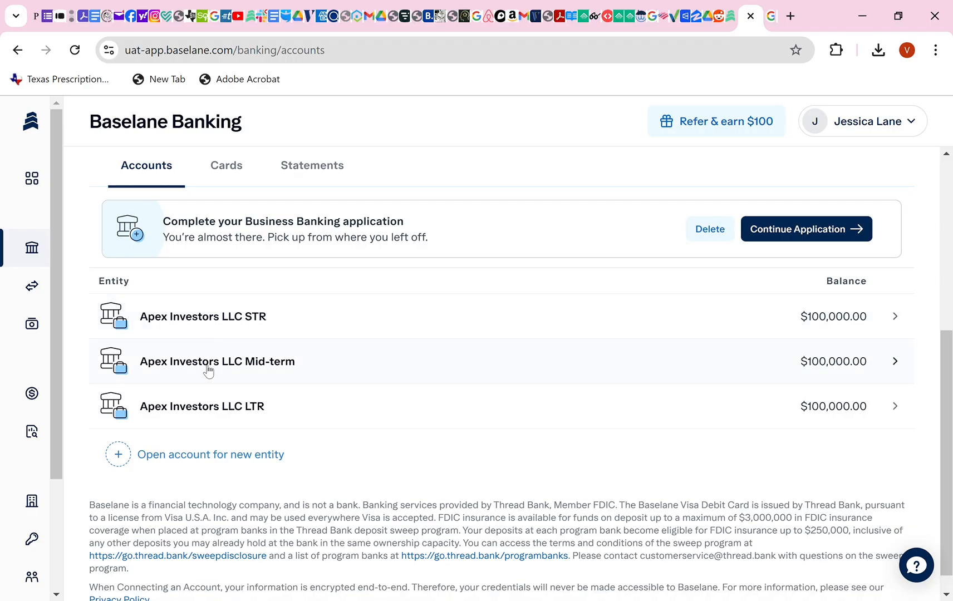
click(184, 457)
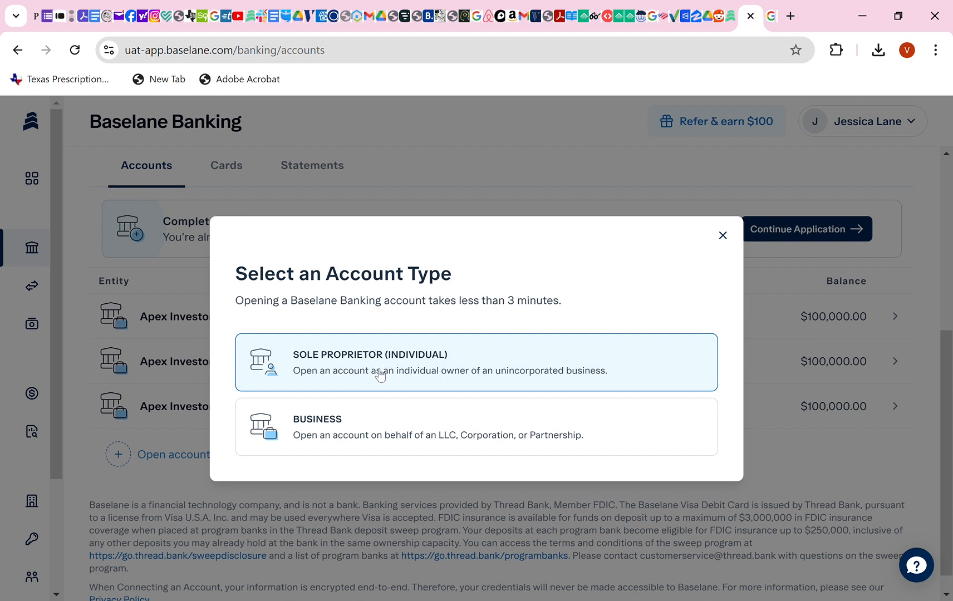
click(372, 419)
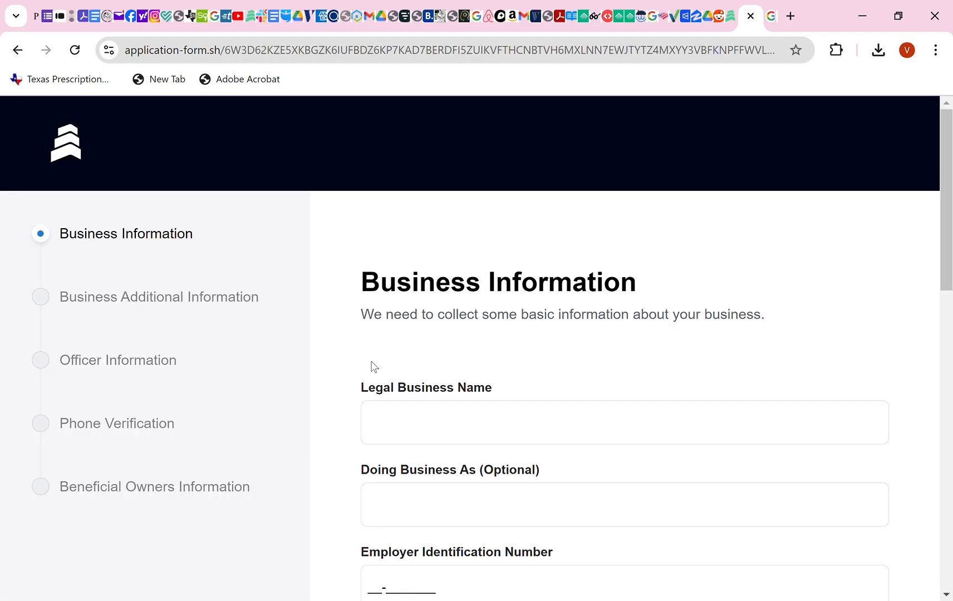
Enter legal business name 'Bob Steak Ho' and DBA name 'Best Steaks of Texas'.
scroll(483, 356, down, 1)
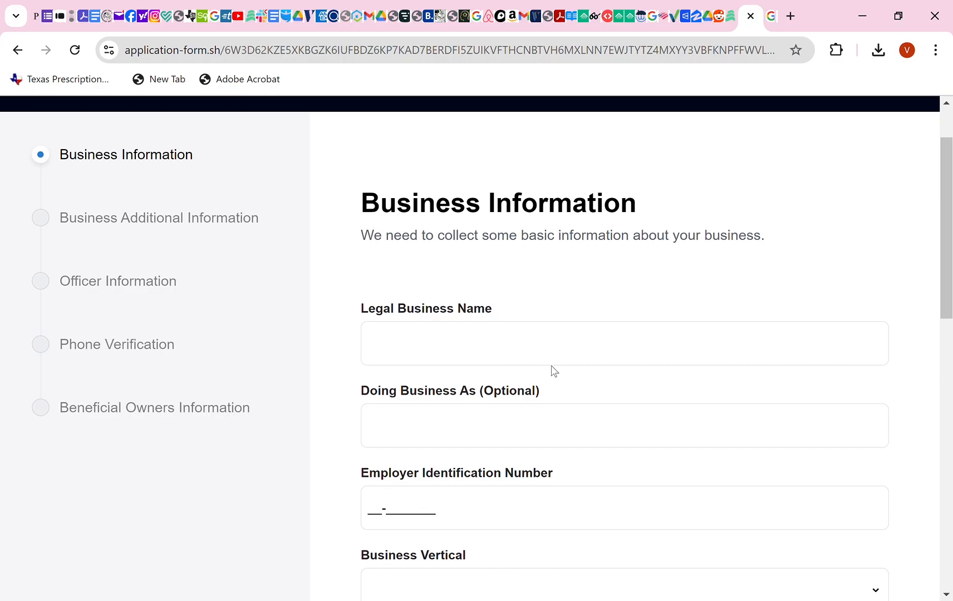
click(614, 354)
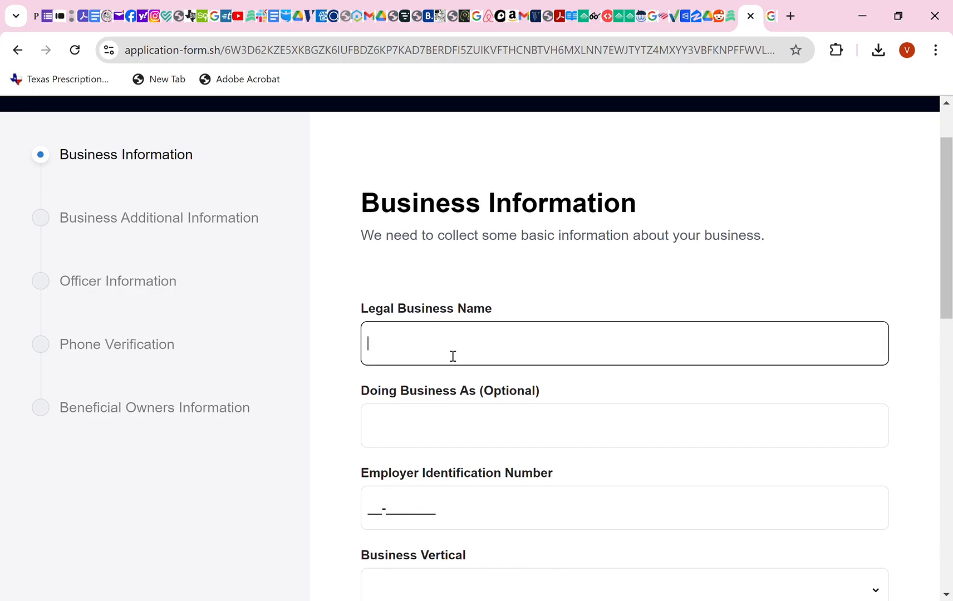
text(Bob Steak House LLC)
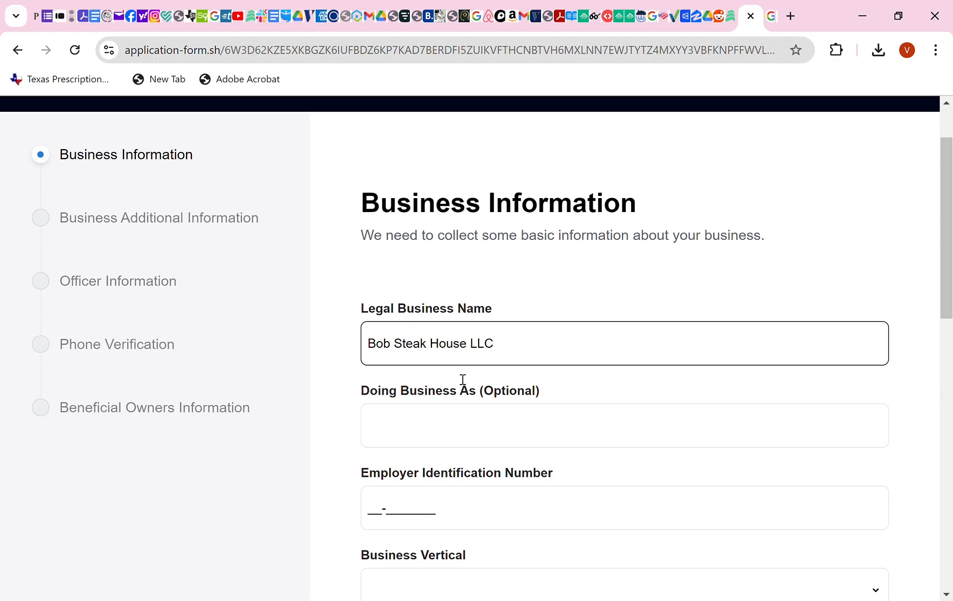
click(454, 428)
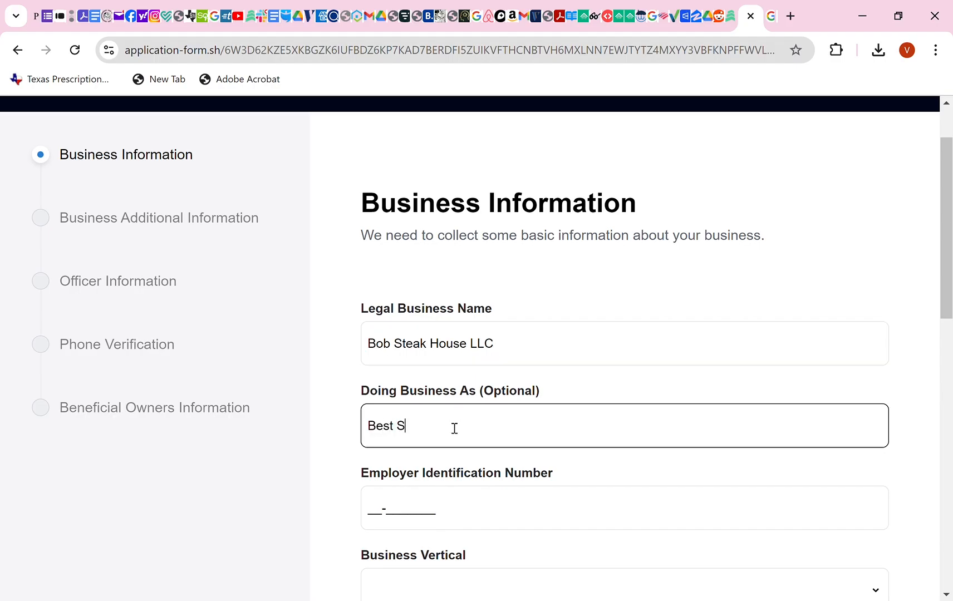
text(Best Steaks of TExas)
key(BackSpace)
key(BackSpace)
text(TE)
key(BackSpace)
text(exas)
Enter the Employer Identification Number and set the vertical to Hospitality, Accommodation or Food Services.
scroll(412, 440, down, 1)
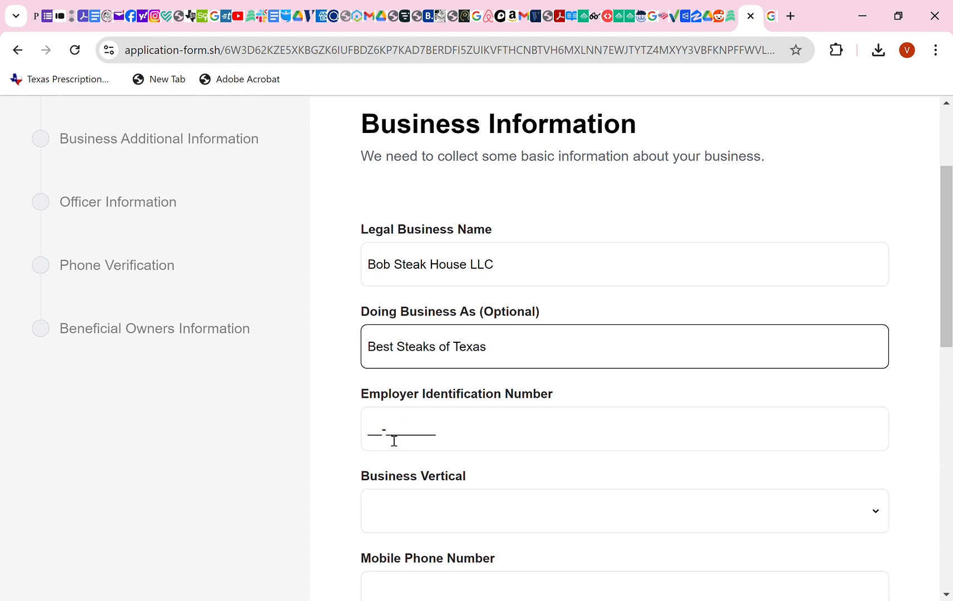
scroll(394, 441, down, 1)
click(382, 358)
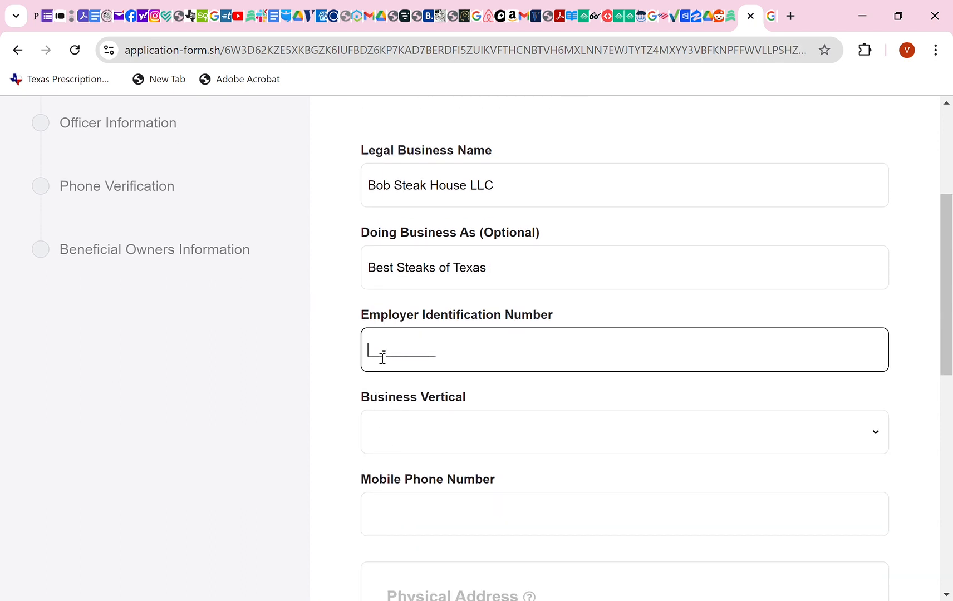
text(0000000000)
key(Tab)
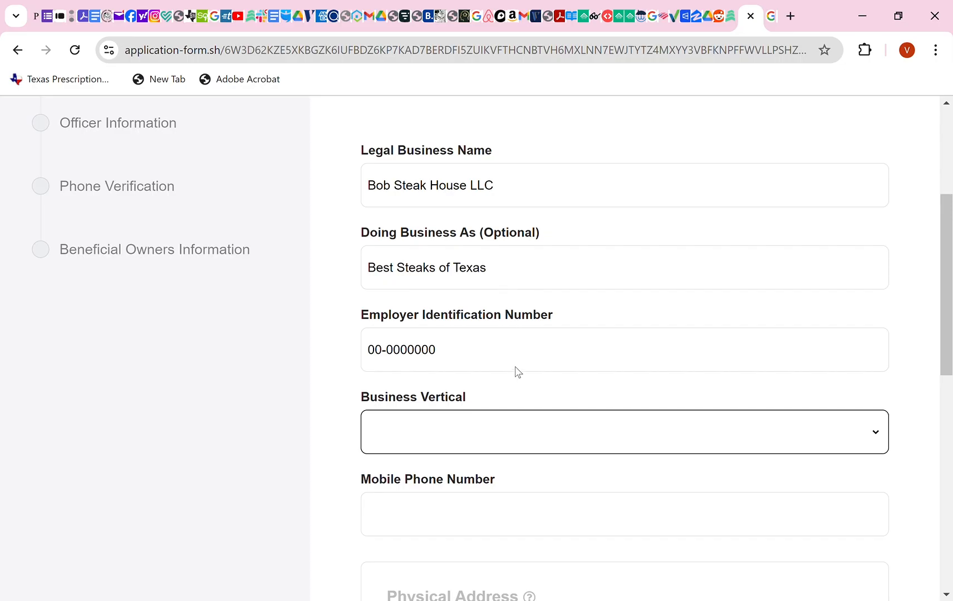
click(517, 343)
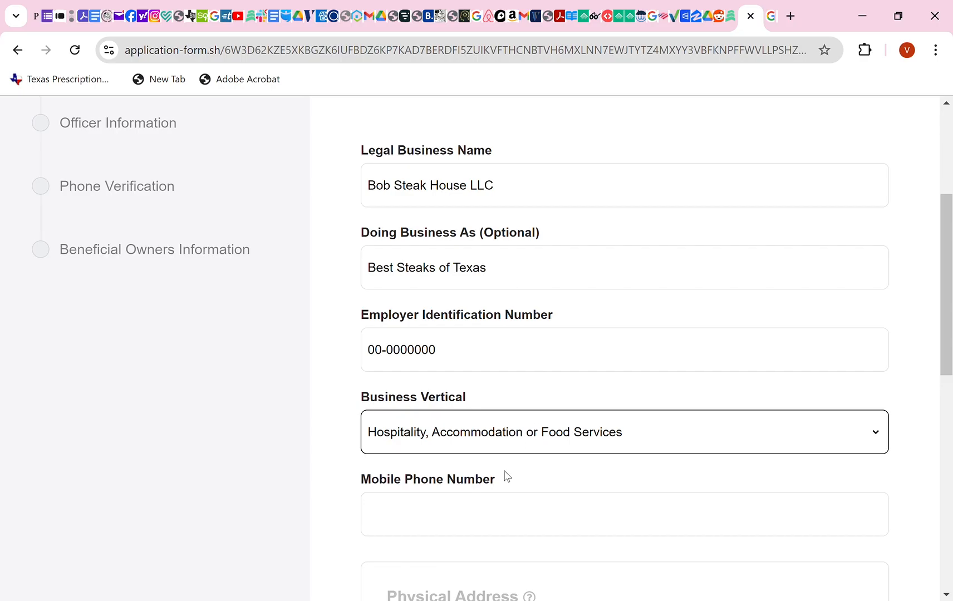
Leave the unfinished application and return to the banking accounts summary.
scroll(504, 477, down, 1)
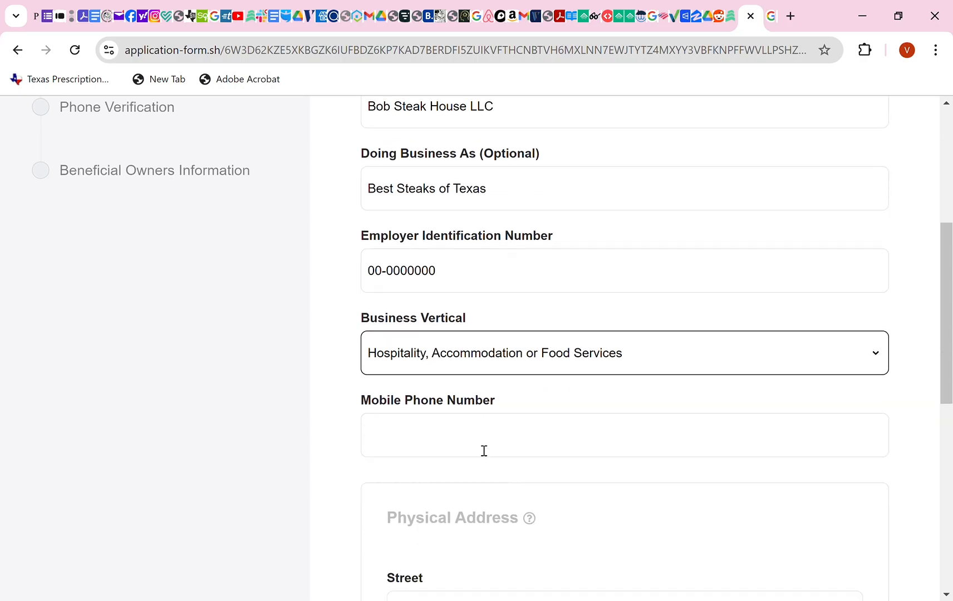
scroll(485, 451, down, 3)
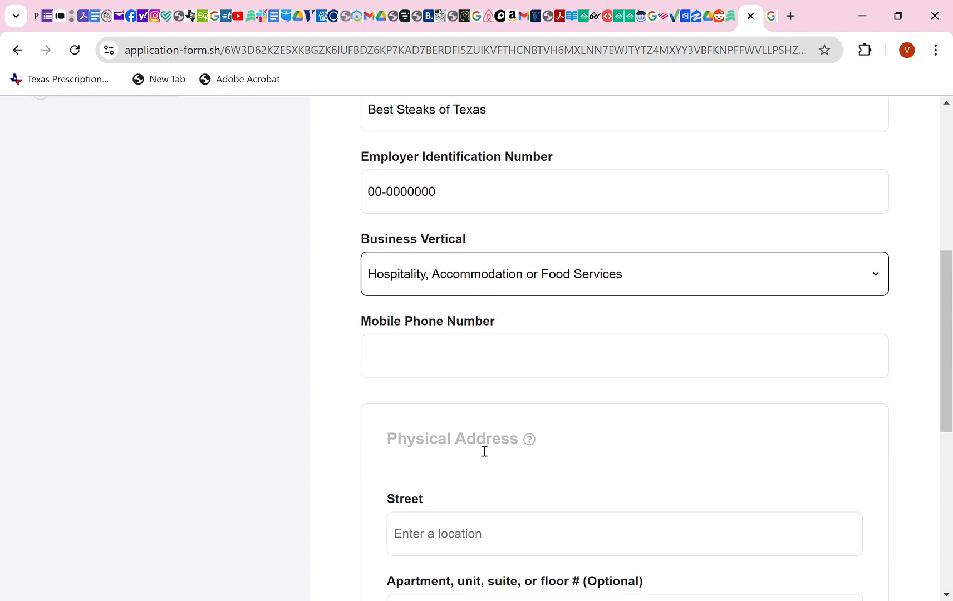
scroll(484, 451, down, 4)
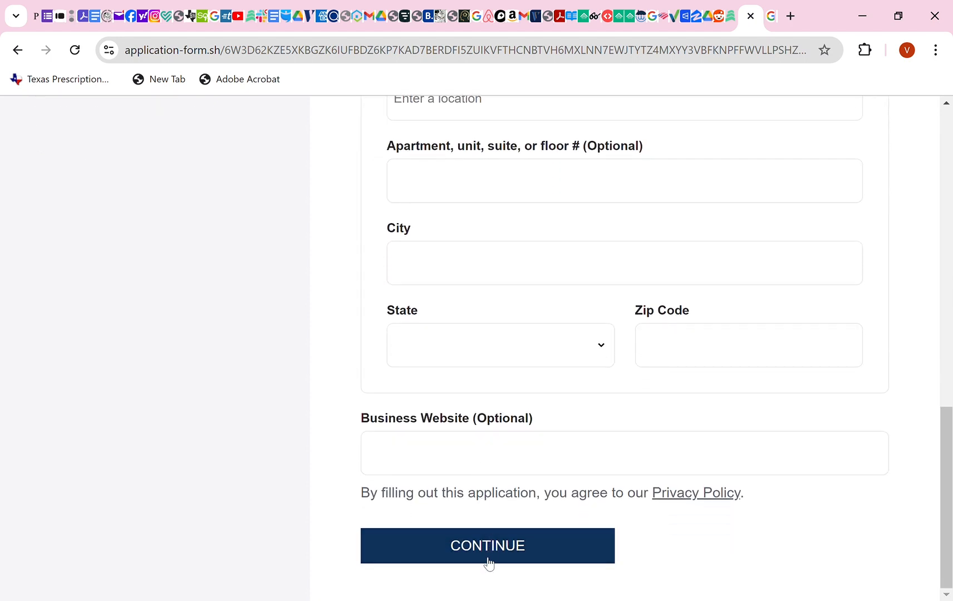
click(19, 54)
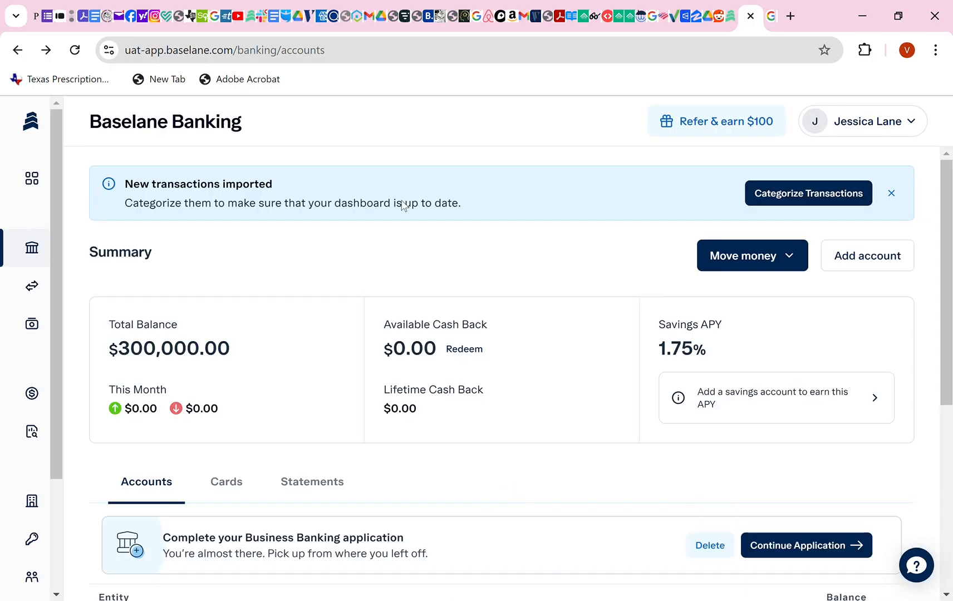
Open Transfers & payments and choose Move money > Transfer funds.
scroll(391, 247, down, 5)
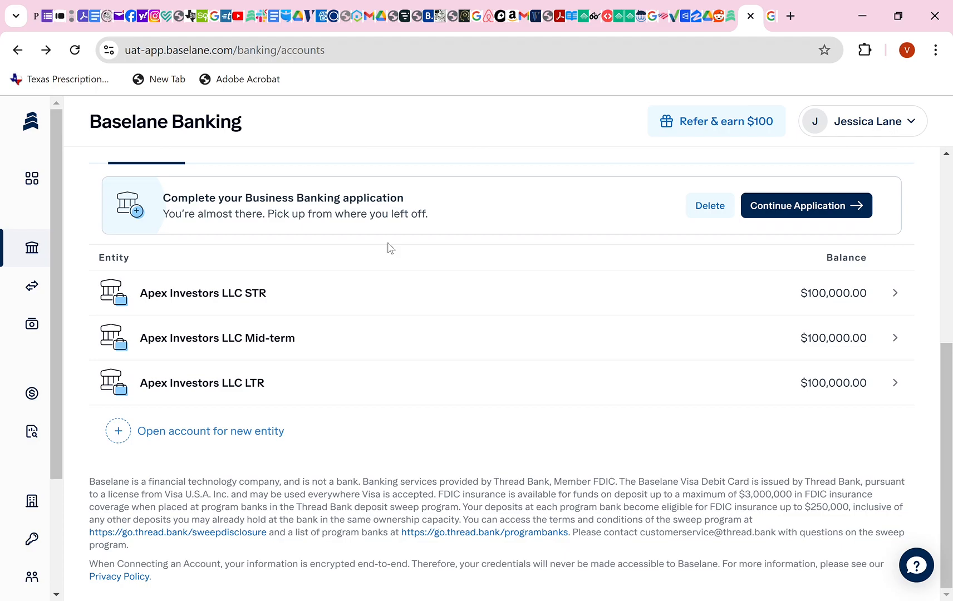
mouse_move(43, 289)
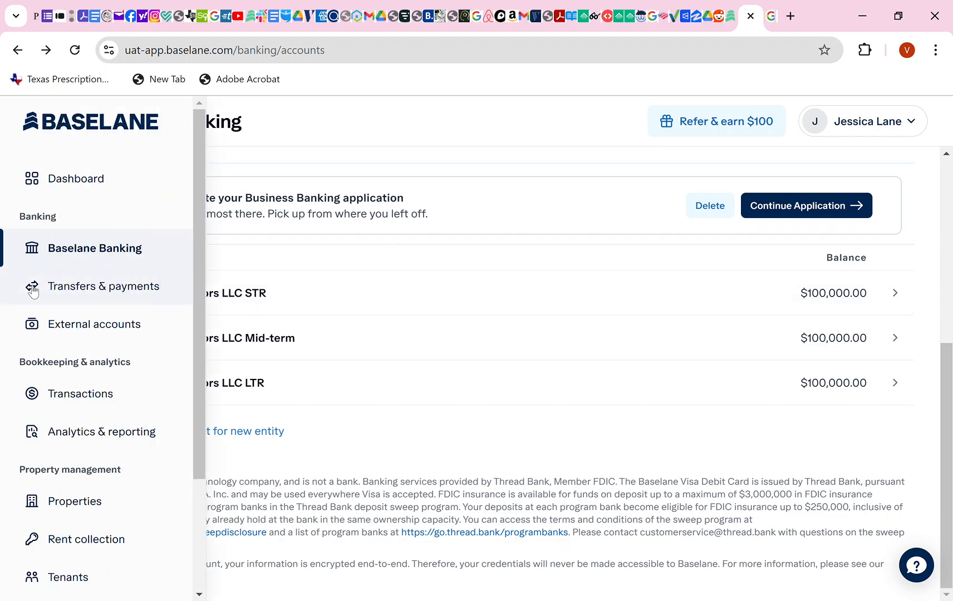
click(88, 290)
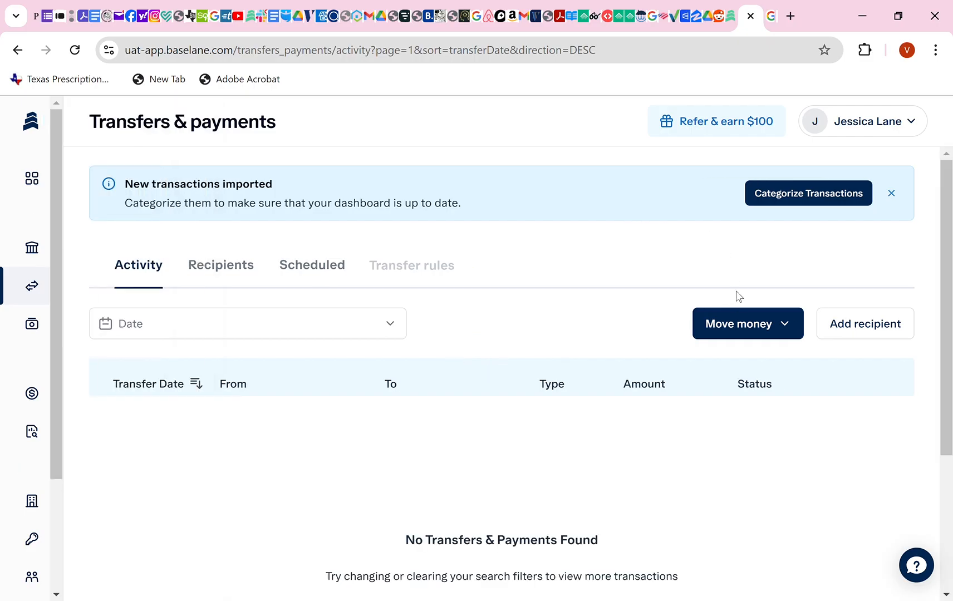
click(751, 327)
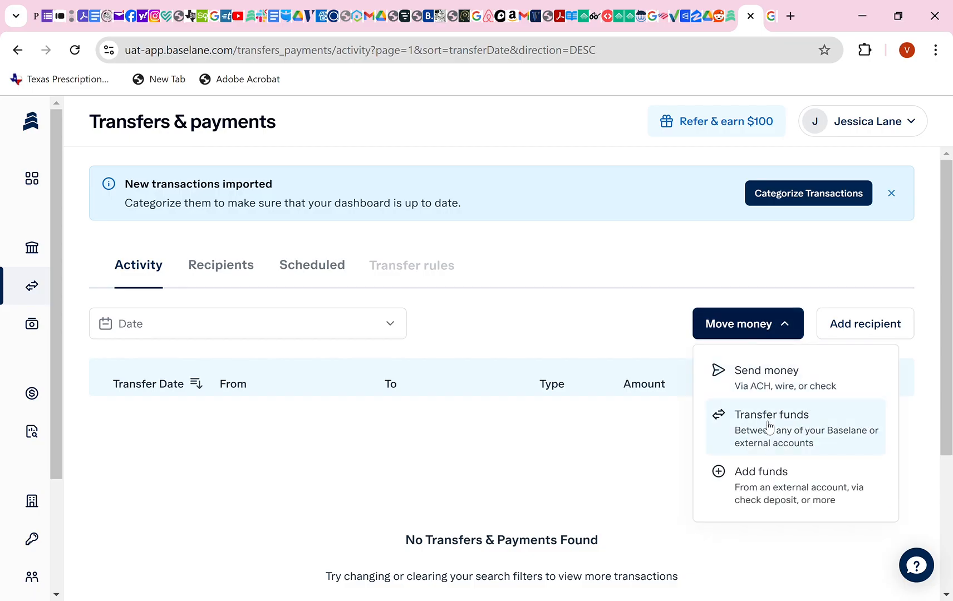
click(769, 428)
Transfer $500 from STR Main Account 3029 to LTR Main Account 3031, one-time on Oct 24 2024.
click(682, 273)
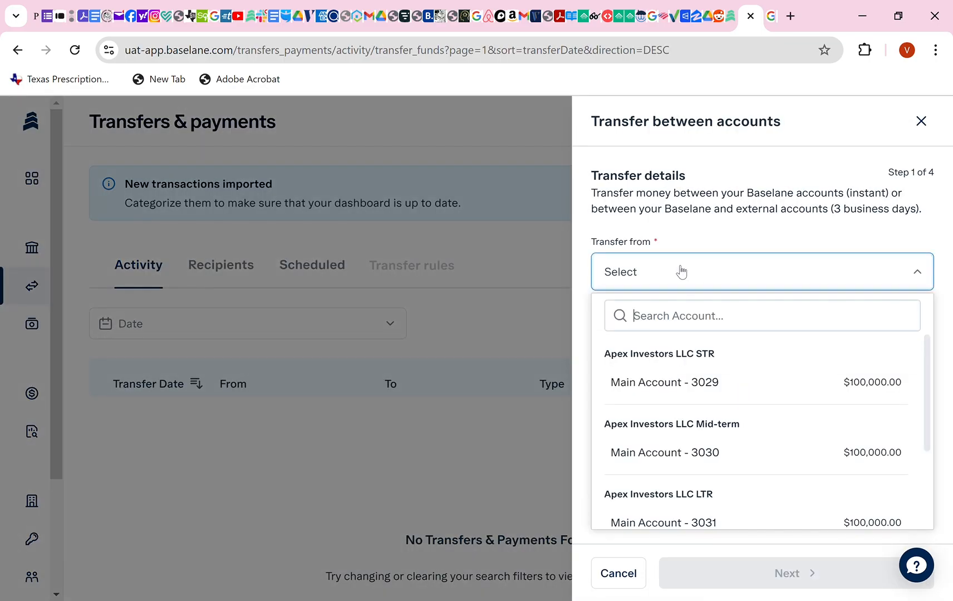
click(676, 389)
click(681, 353)
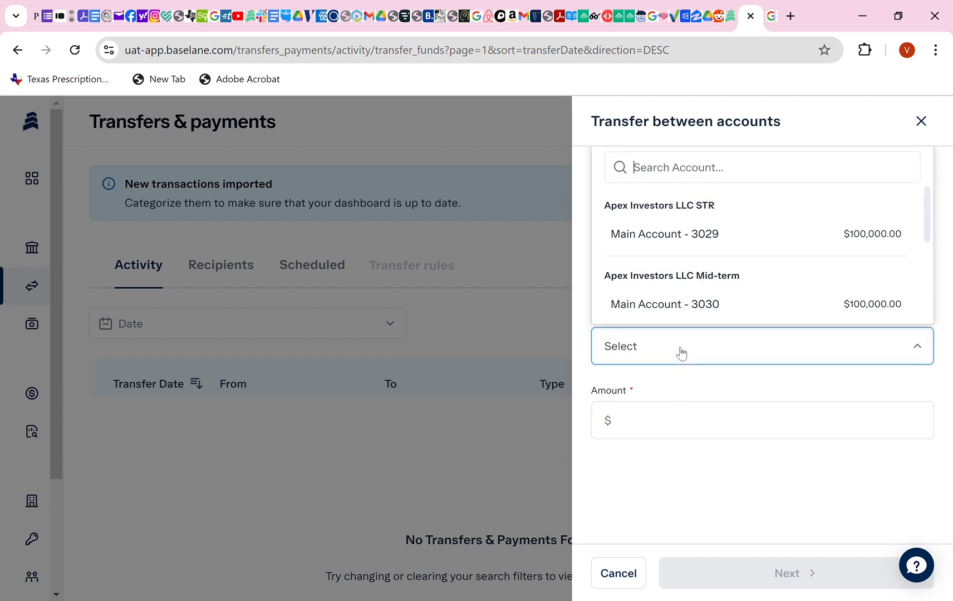
scroll(686, 303, down, 1)
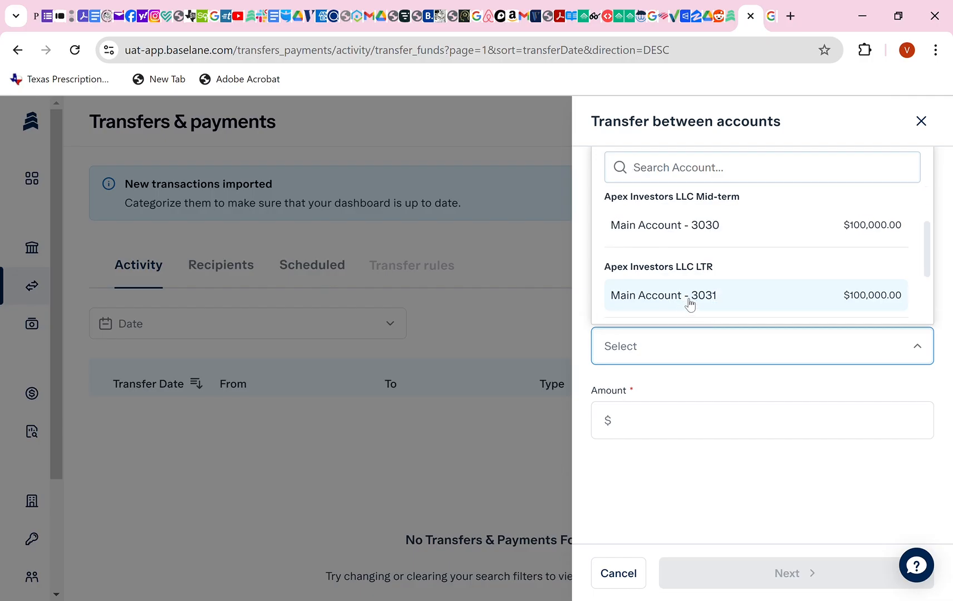
click(687, 301)
click(685, 431)
text(500)
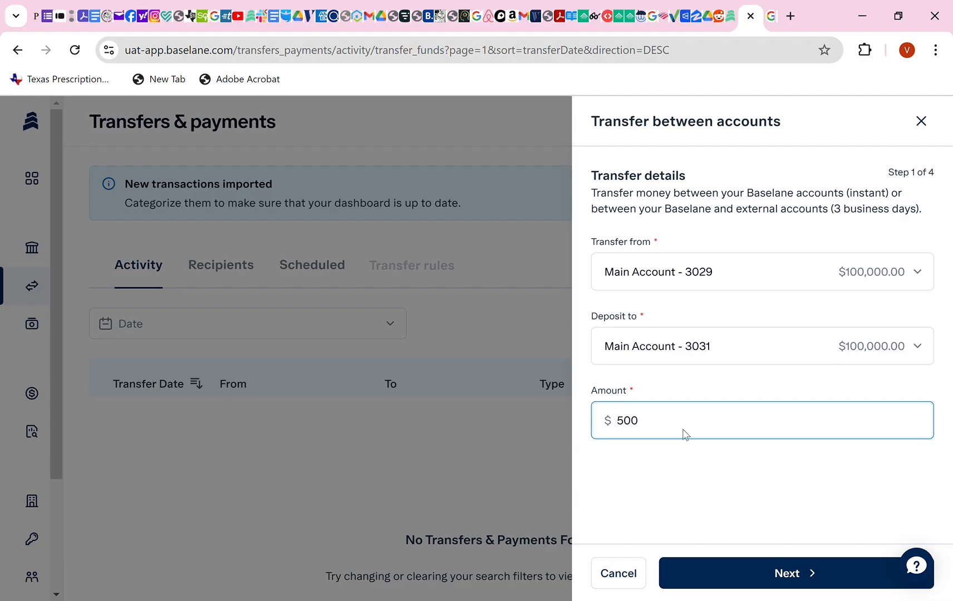
click(801, 573)
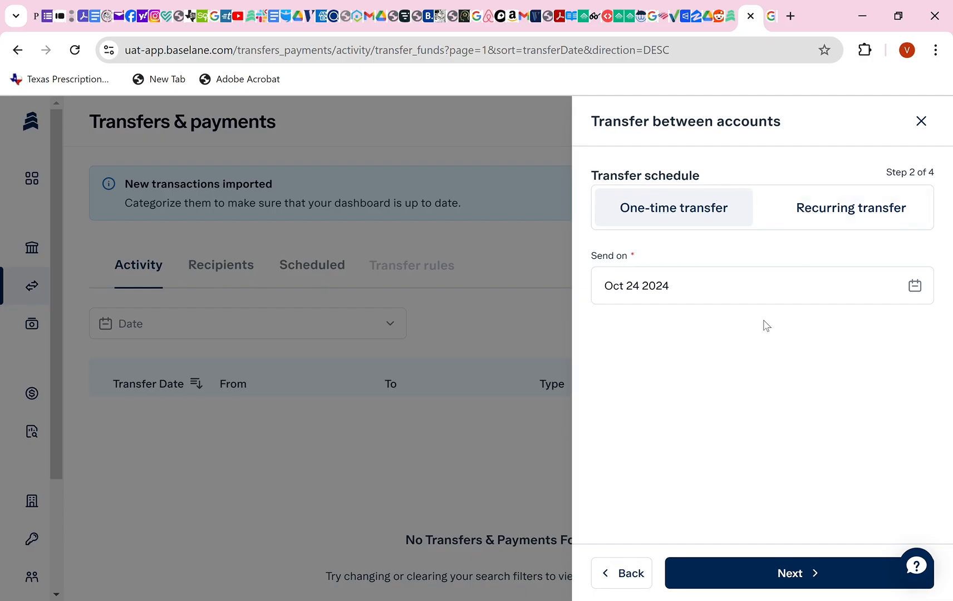
click(787, 578)
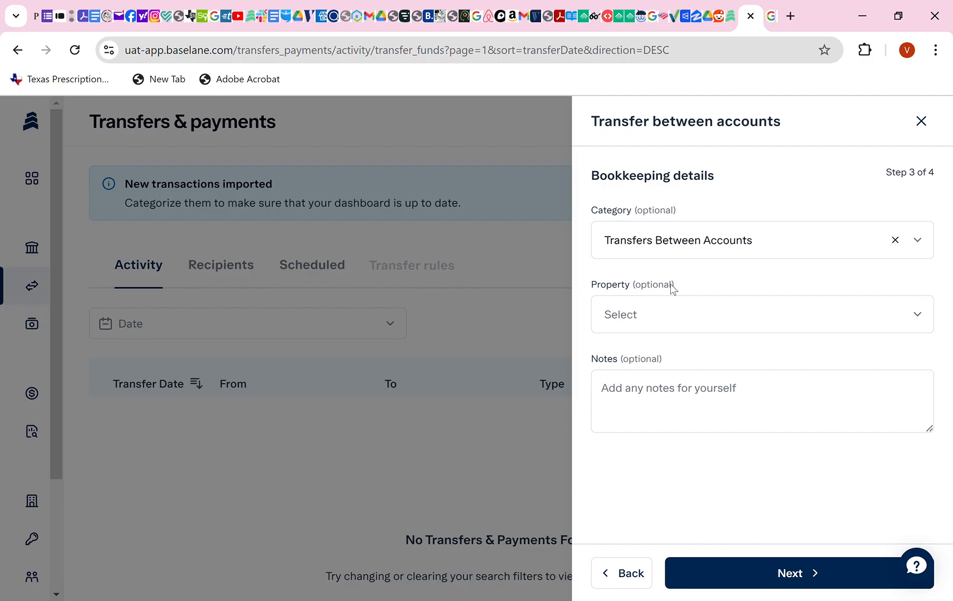
Set property Downtown Duplex and note 'Cover electric bill for October 2023', then continue to review.
click(662, 321)
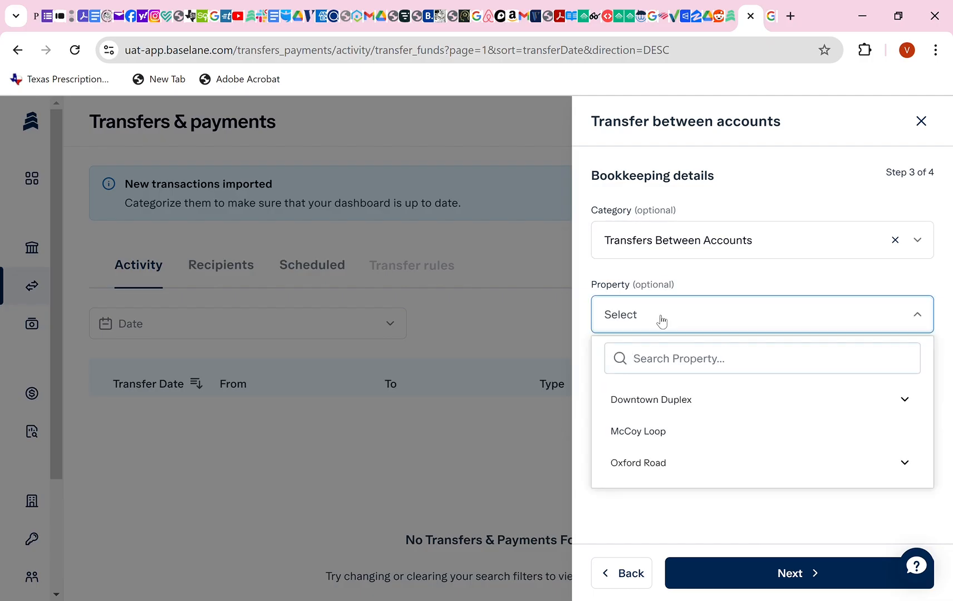
click(675, 411)
click(655, 403)
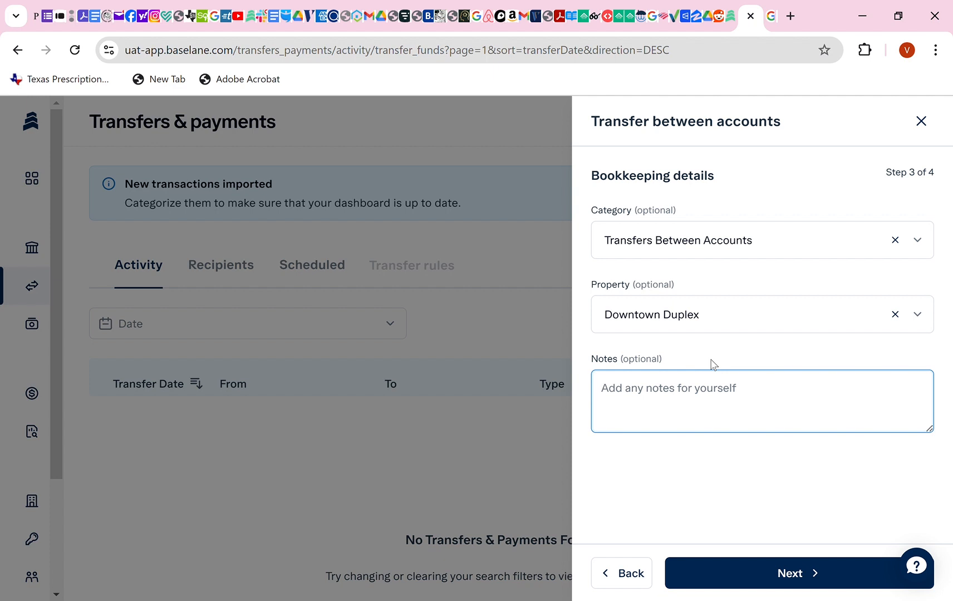
text(Cover ele)
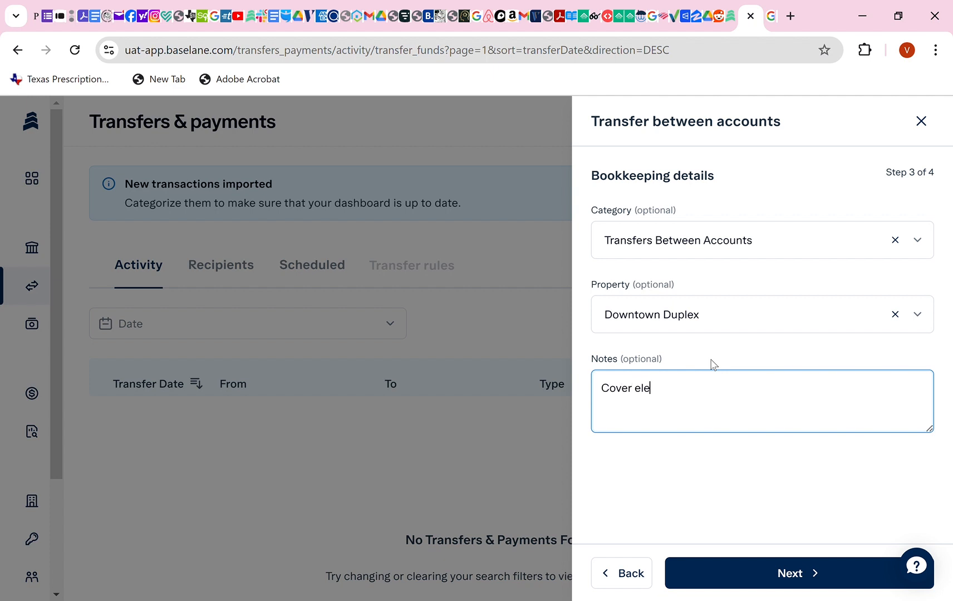
text(ctrib)
key(BackSpace)
key(BackSpace)
text(c bill for Oc)
key(BackSpace)
key(BackSpace)
text(No)
text(Ov)
text(tober )
text(2023)
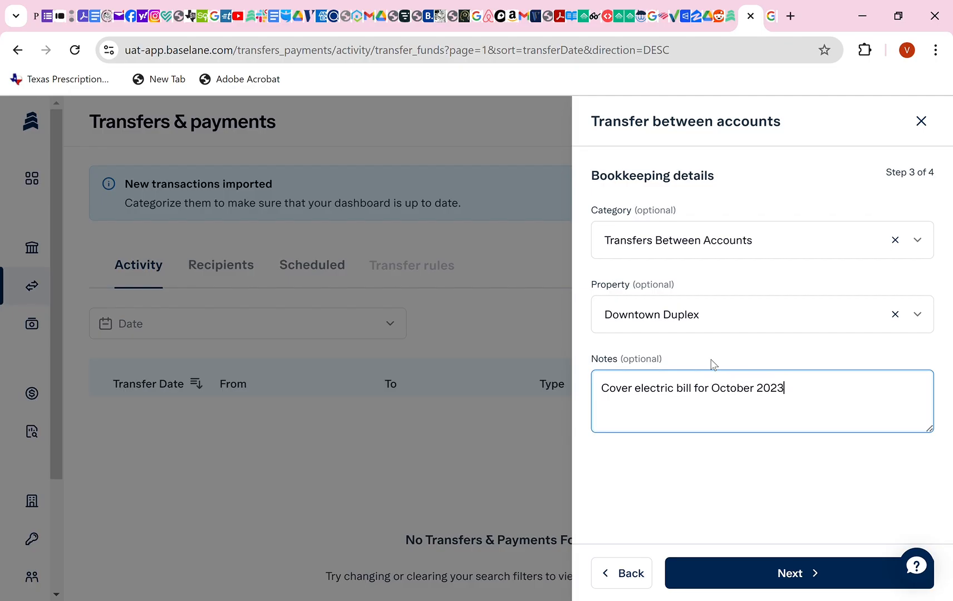
click(825, 578)
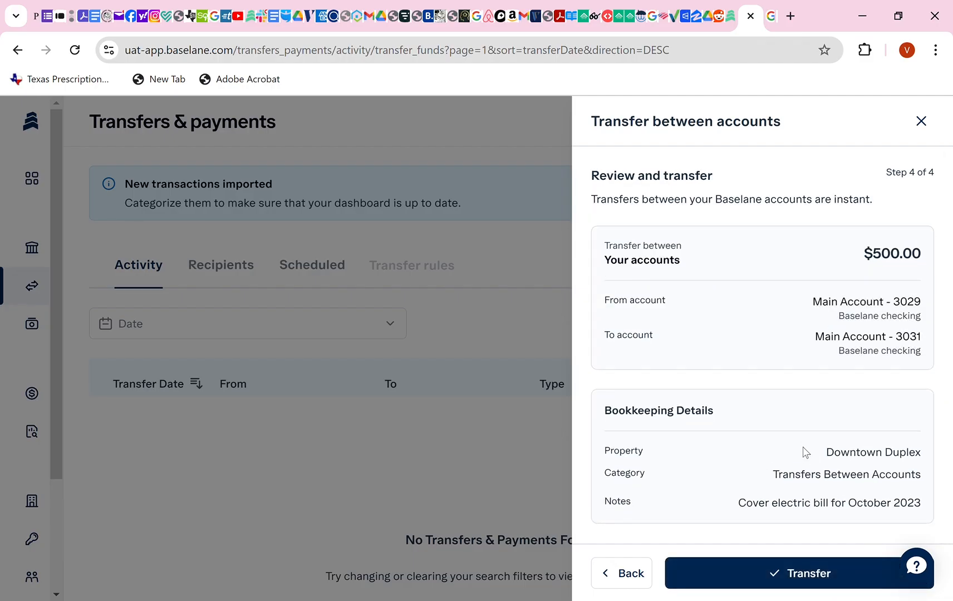
Submit the $500 transfer, cancel the mobile phone verification, and close the transfer panel.
click(802, 579)
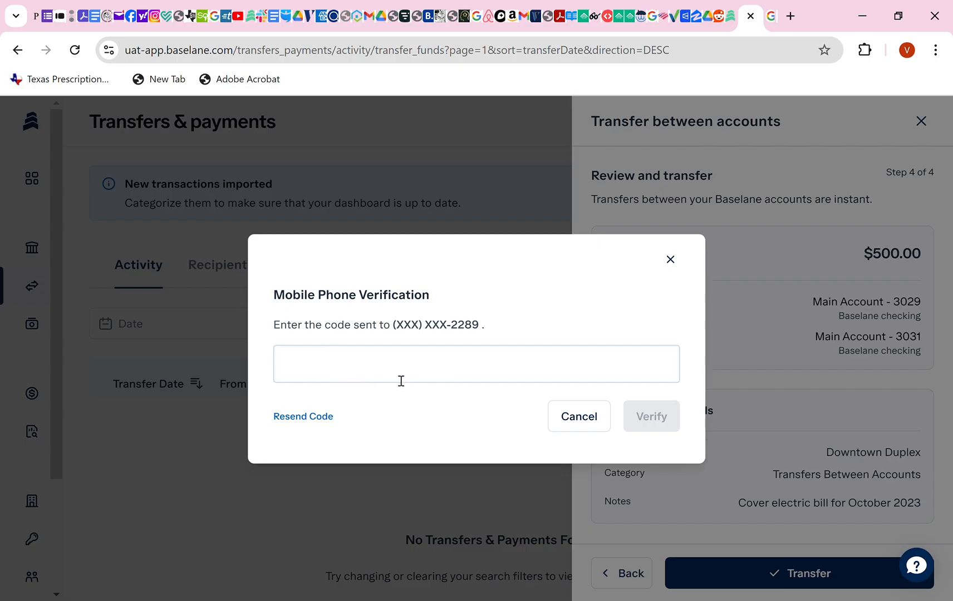
click(579, 417)
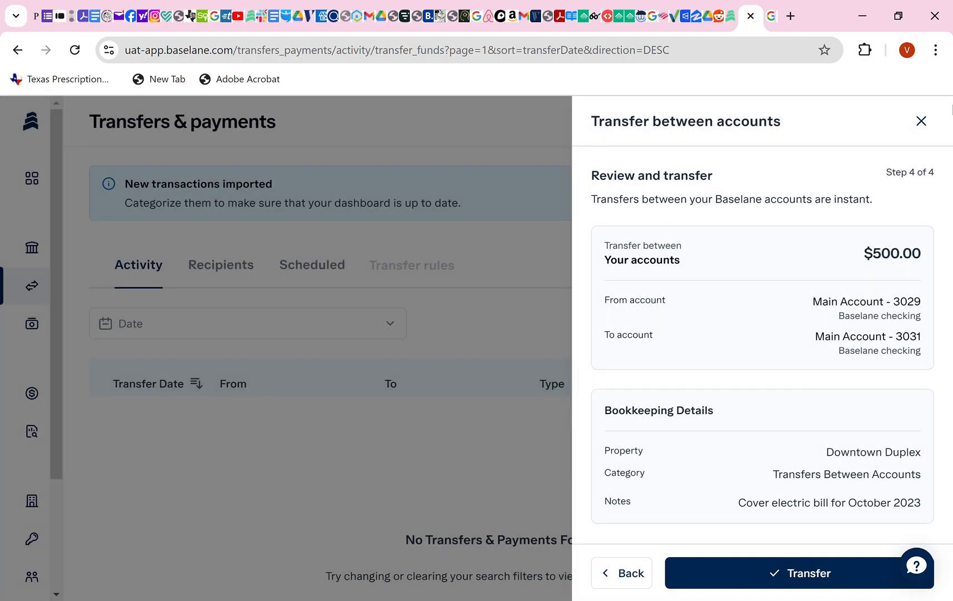
click(921, 120)
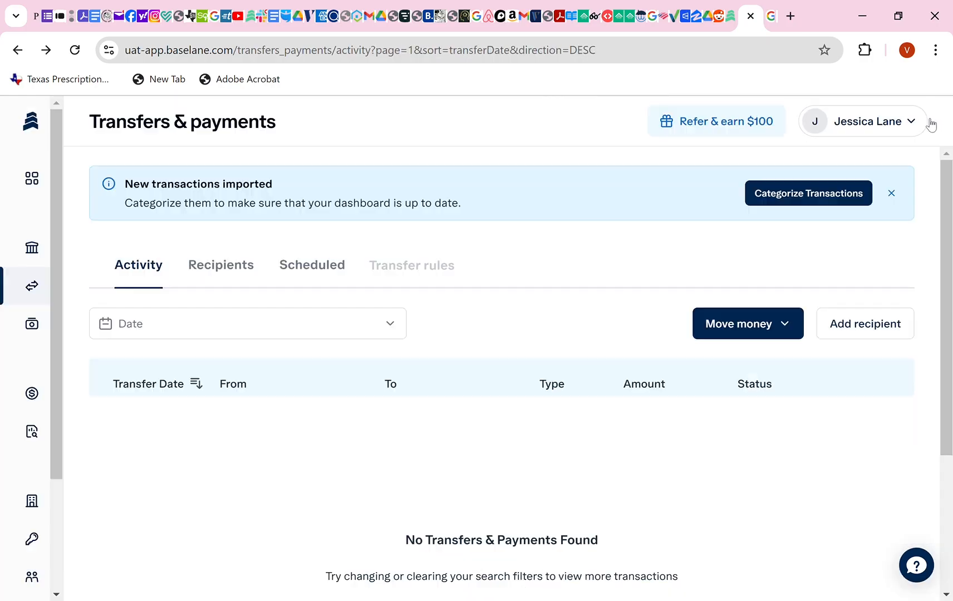
Open External Accounts and start adding a new external account.
mouse_move(39, 336)
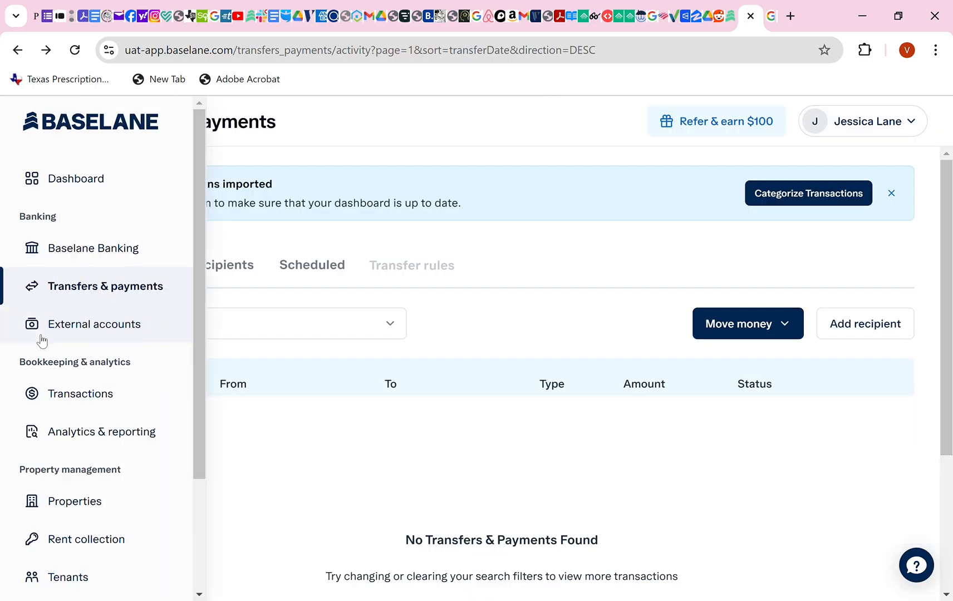
click(87, 328)
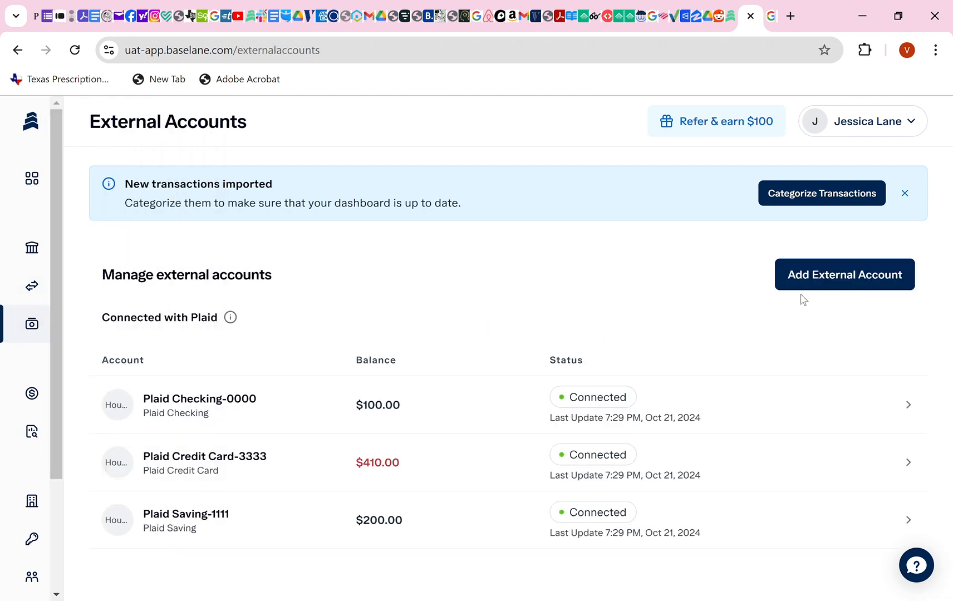
click(821, 285)
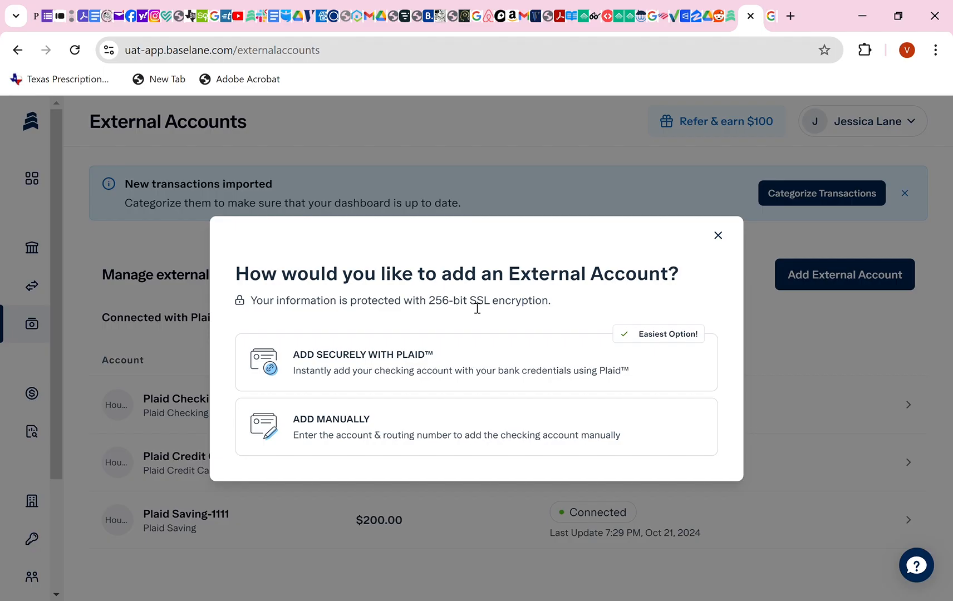
Choose manual entry and set the account holder type to Business and account type to Checking.
click(404, 426)
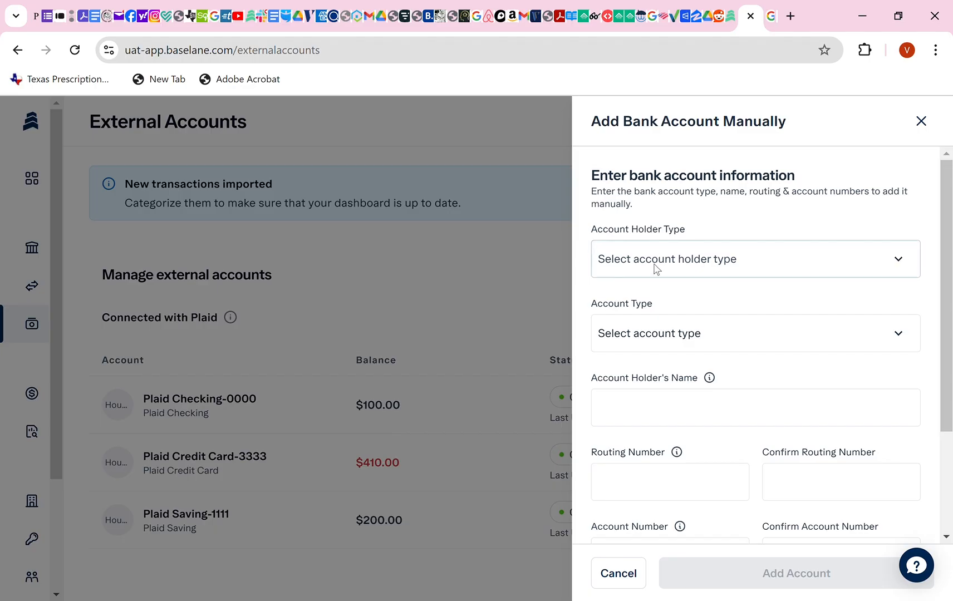
click(632, 330)
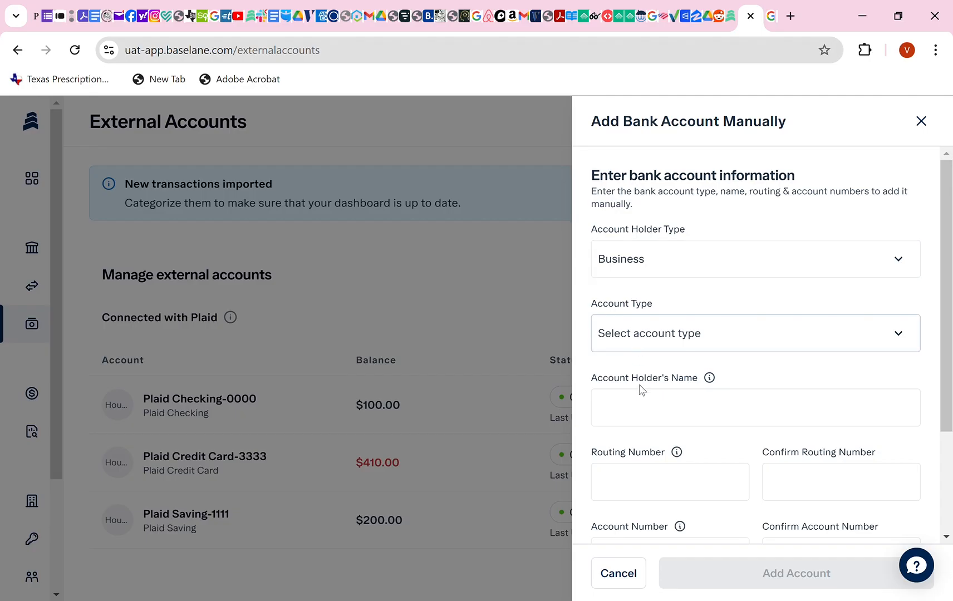
click(637, 403)
click(708, 409)
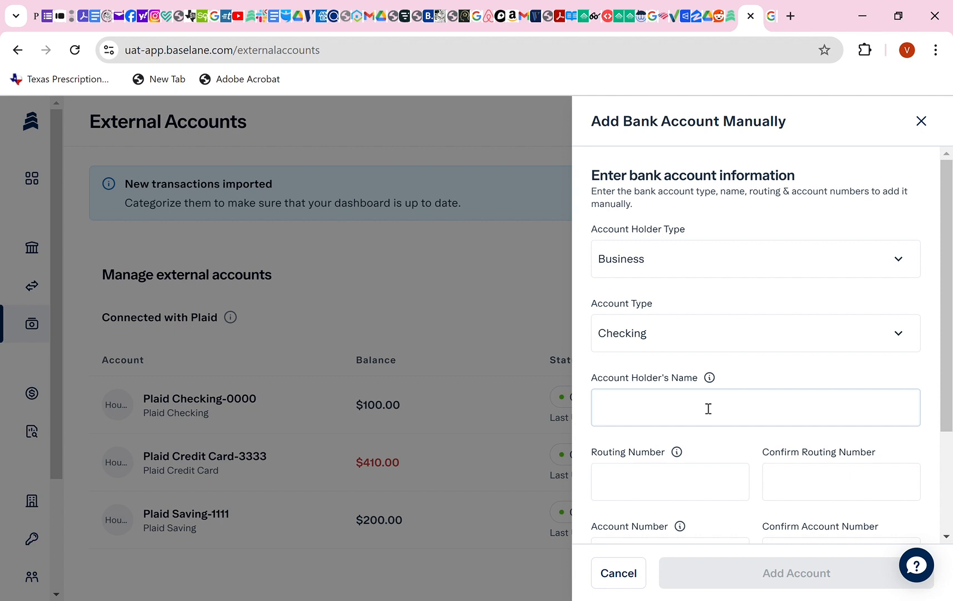
click(635, 476)
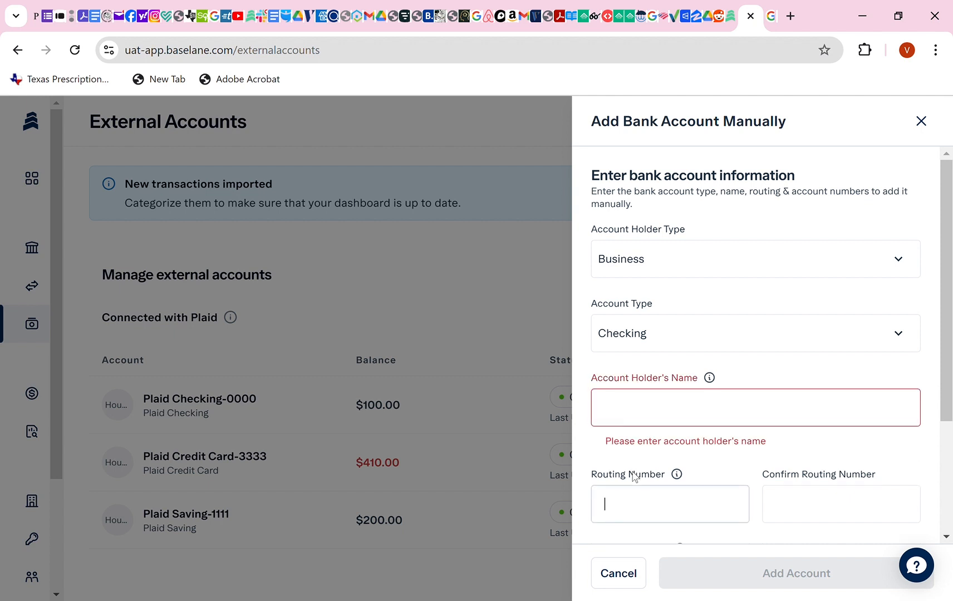
scroll(807, 491, down, 2)
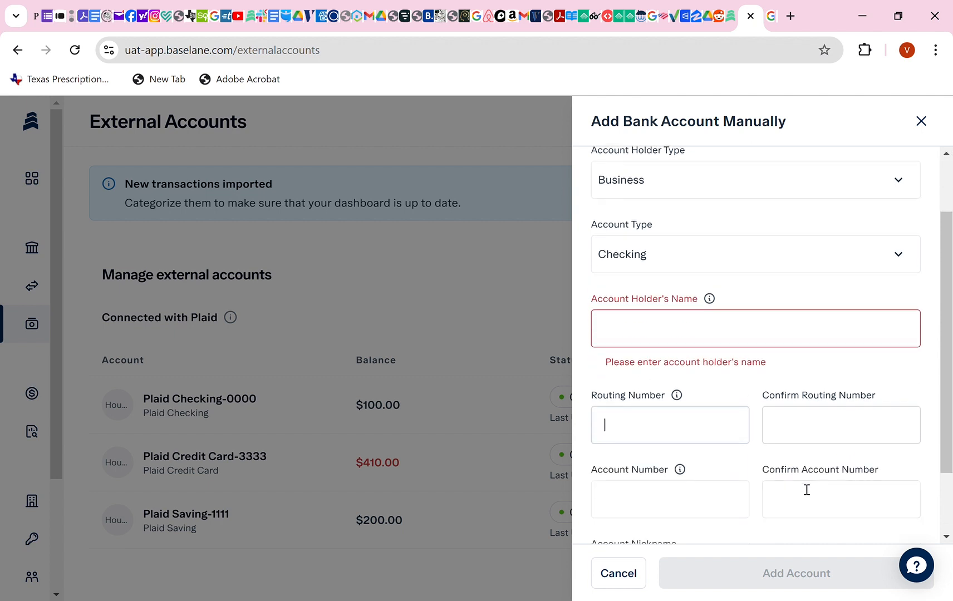
scroll(681, 493, down, 2)
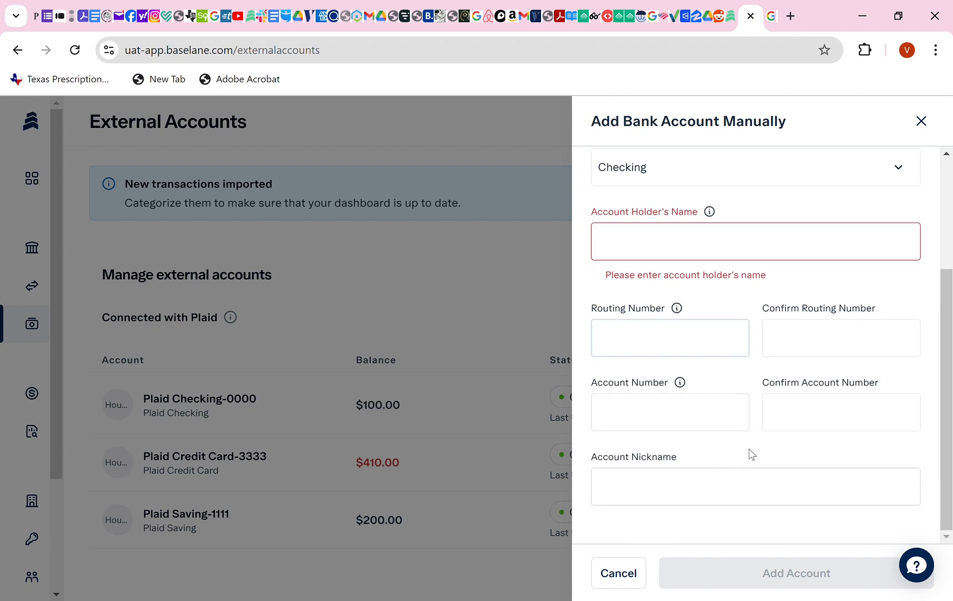
Type the nickname 'Apex Properties LLC- Misc', then exit the form without saving.
click(682, 492)
scroll(684, 498, down, 1)
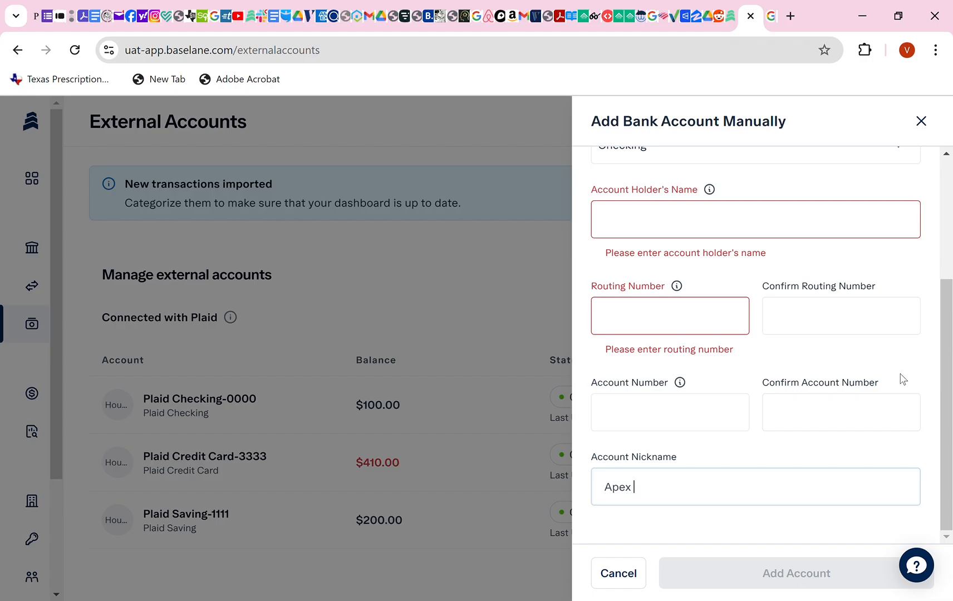
text(Apex Properties LLC- M)
key(BackSpace)
key(BackSpace)
text(Expe)
key(BackSpace)
key(BackSpace)
text(Misc)
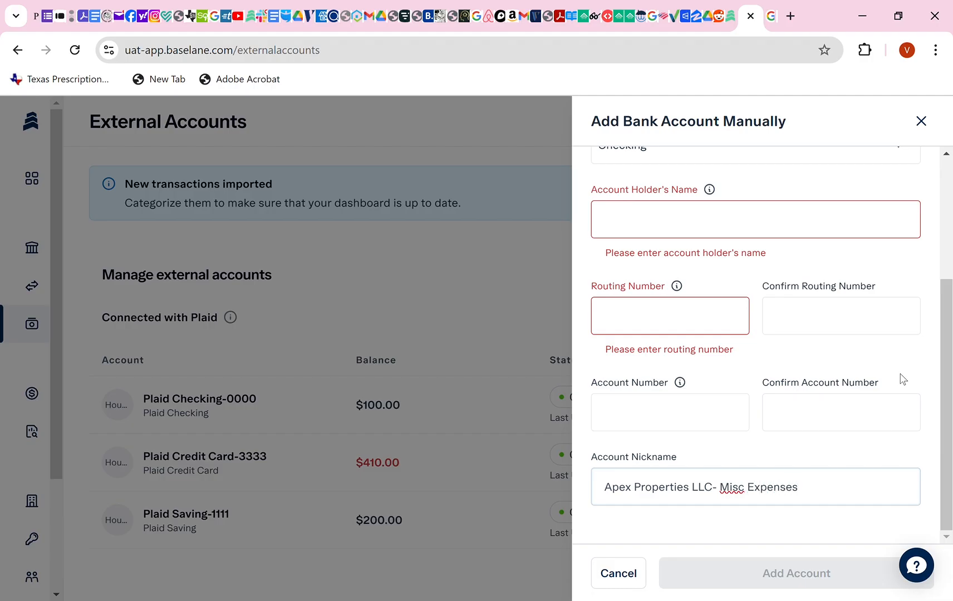
click(696, 545)
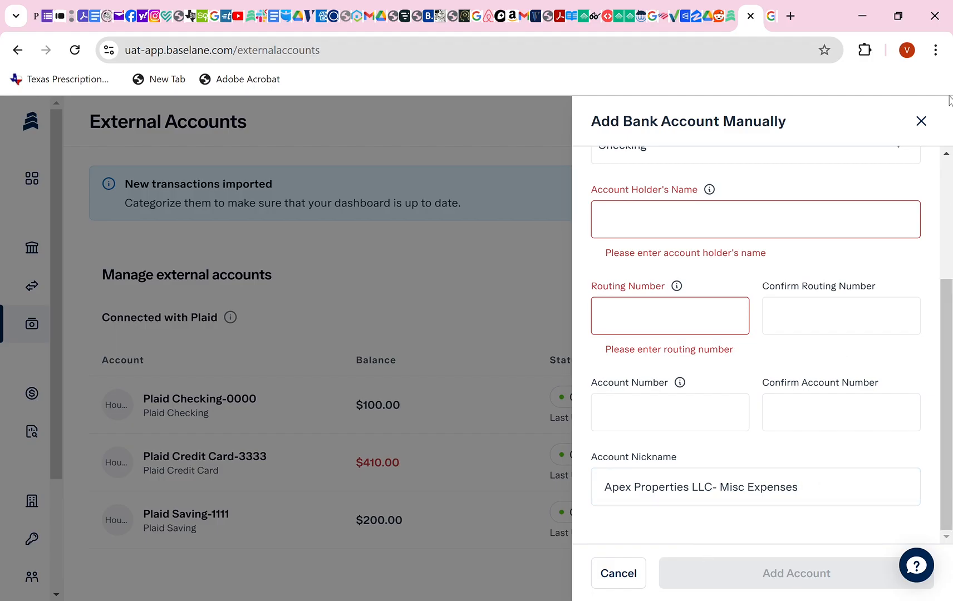
click(922, 122)
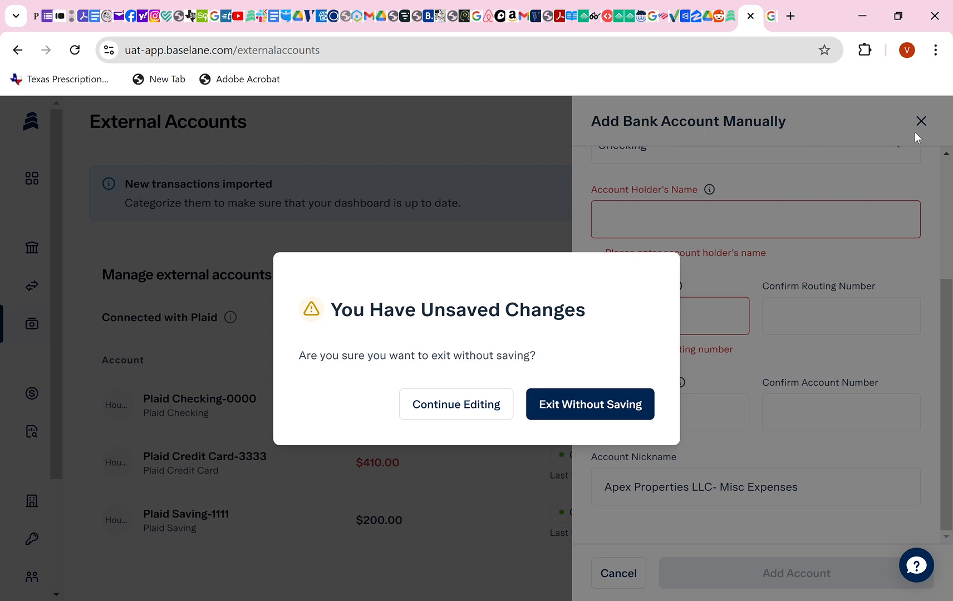
click(578, 408)
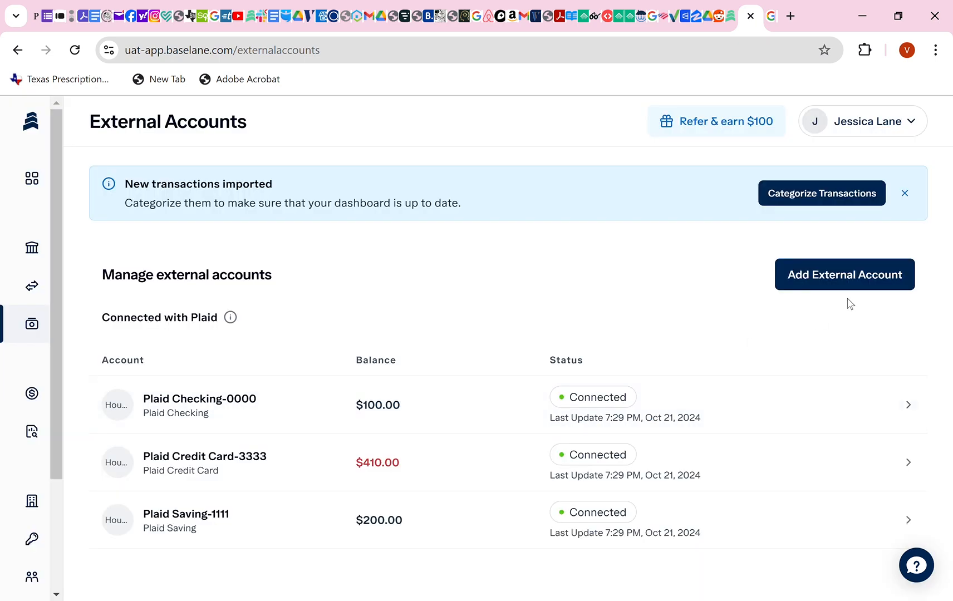
click(837, 273)
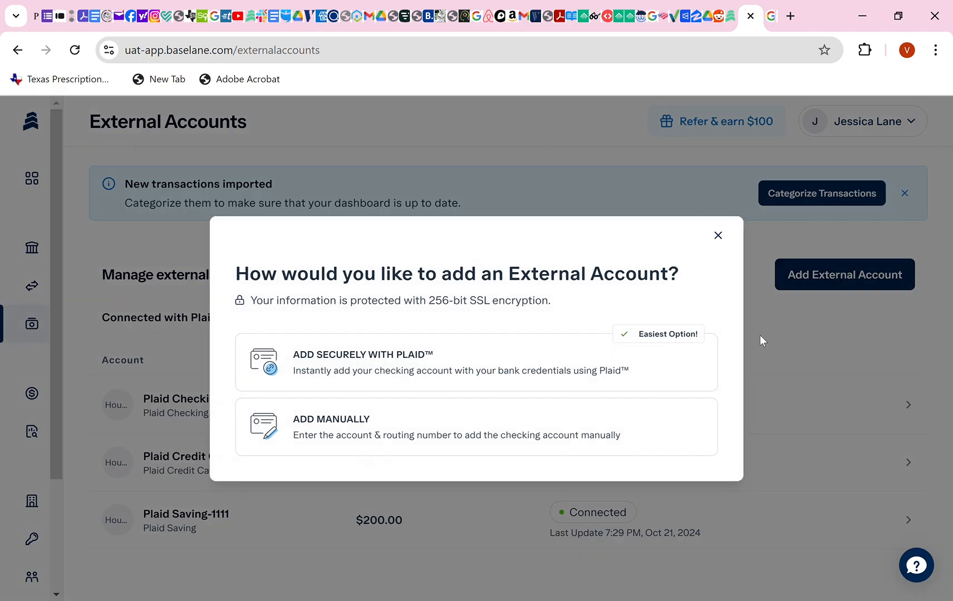
click(476, 378)
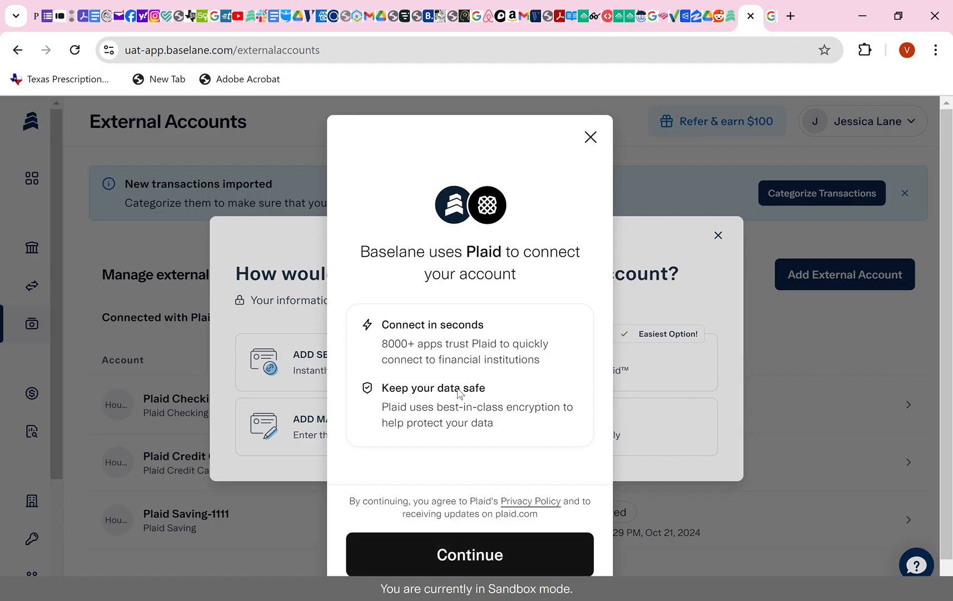
click(455, 521)
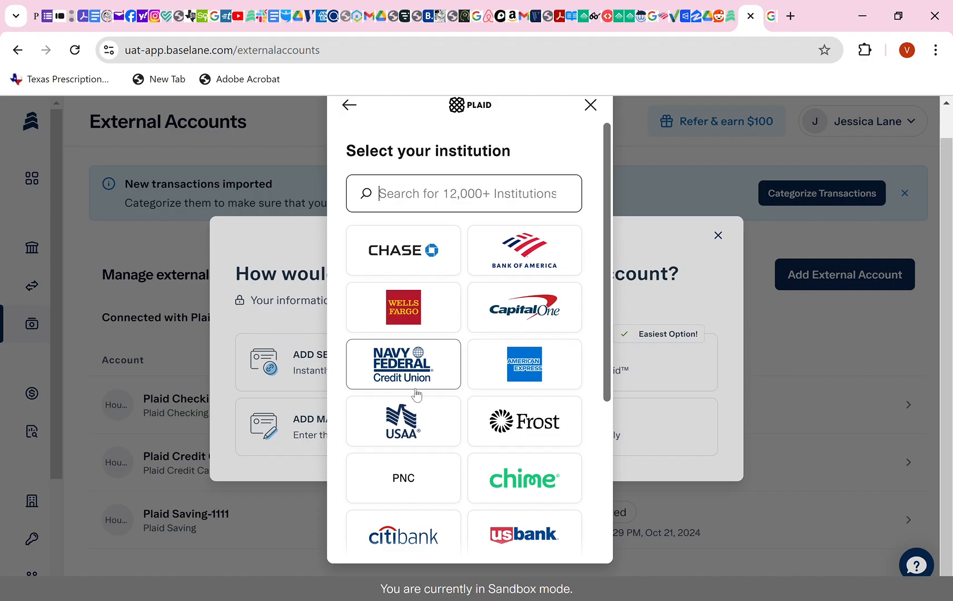
scroll(509, 432, down, 2)
scroll(523, 478, up, 2)
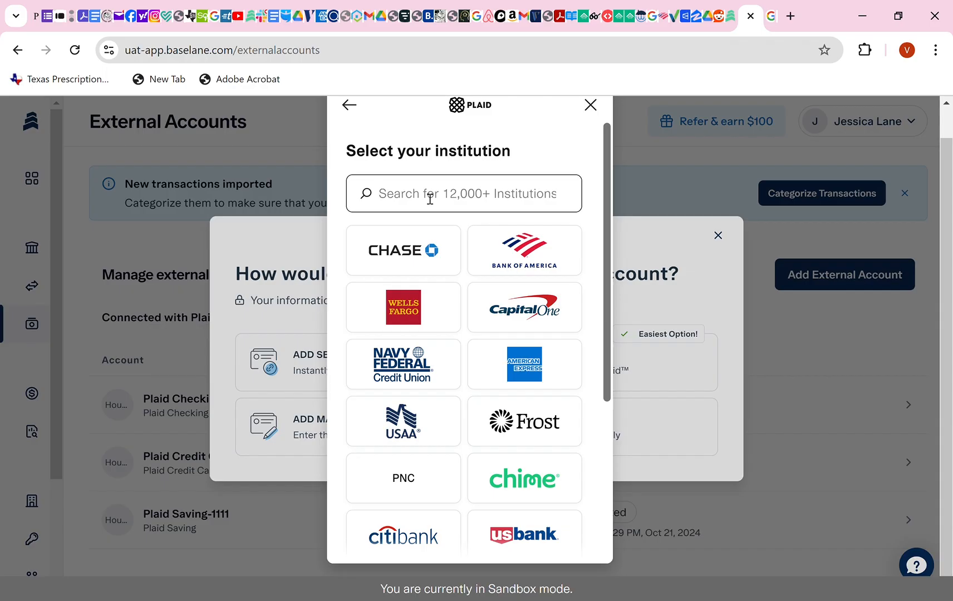
text(Ind)
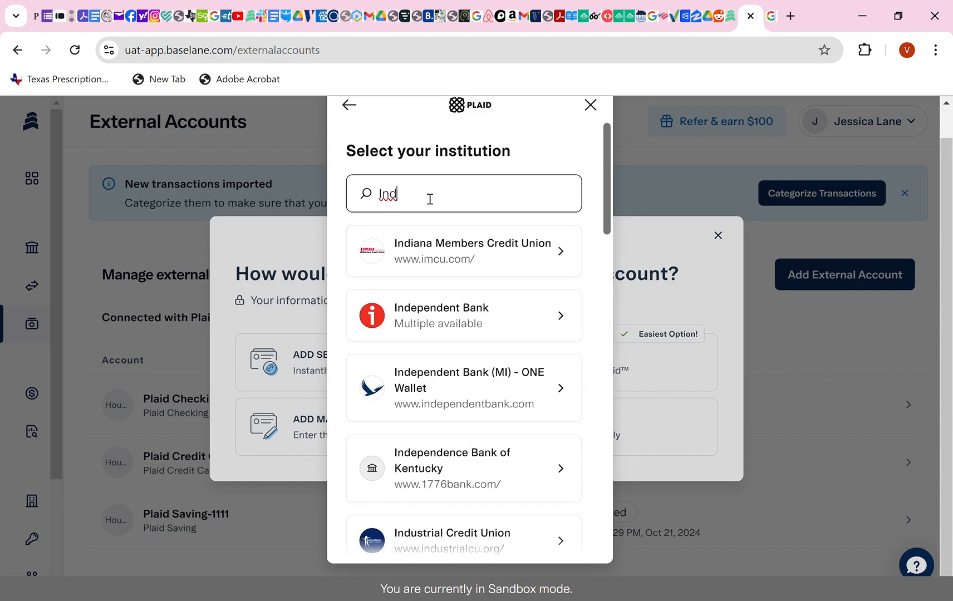
text(ependent F)
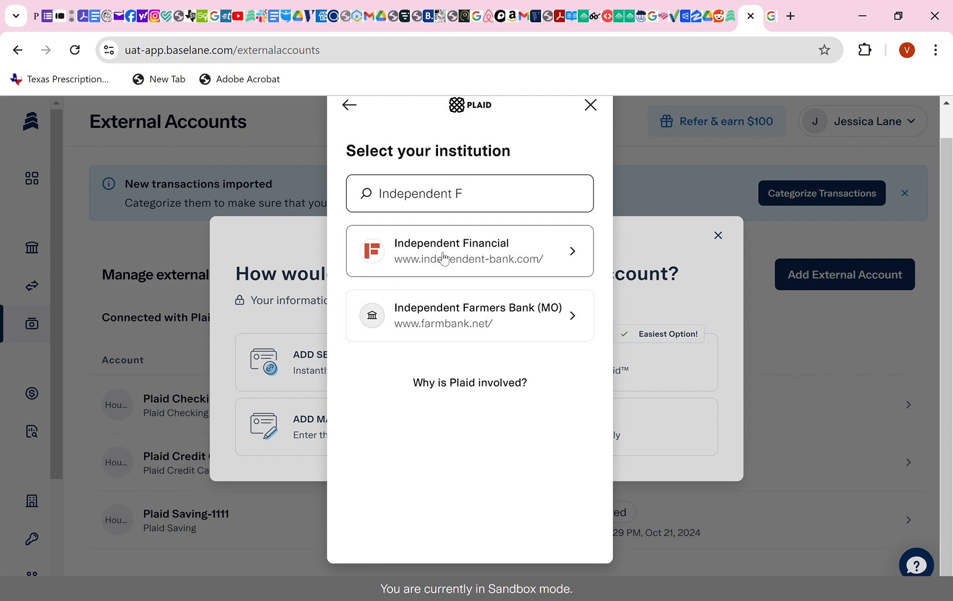
click(592, 107)
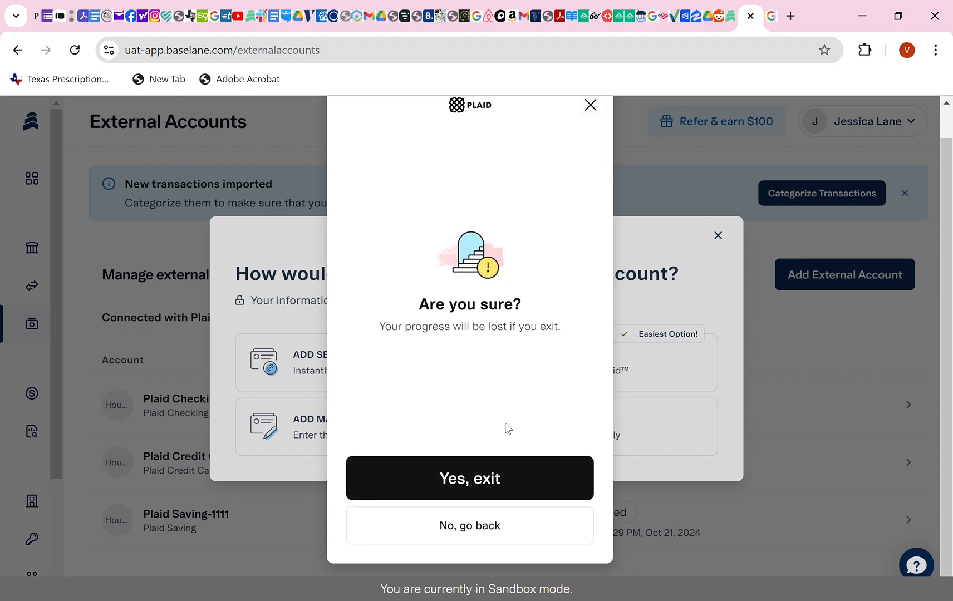
click(516, 479)
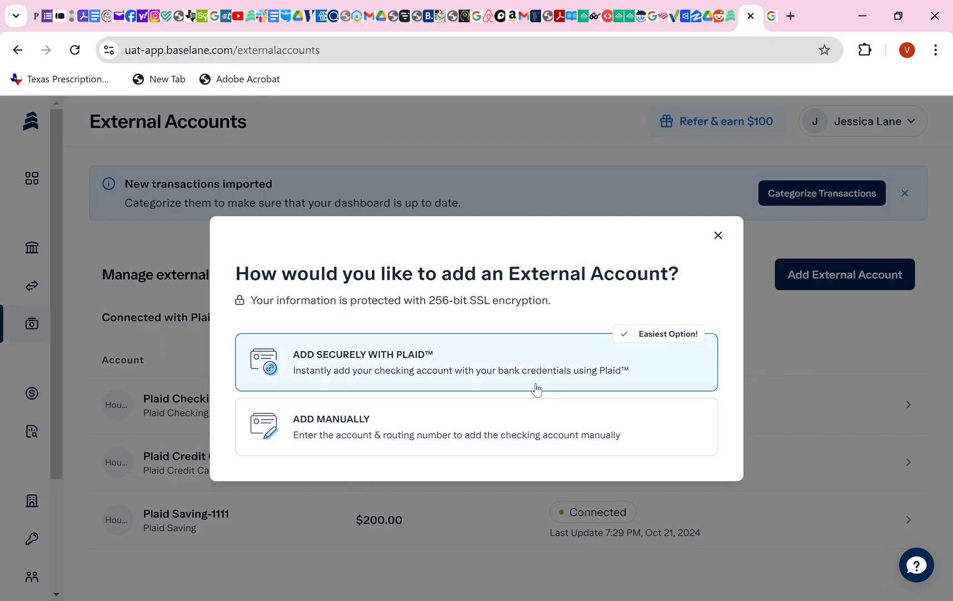
click(719, 237)
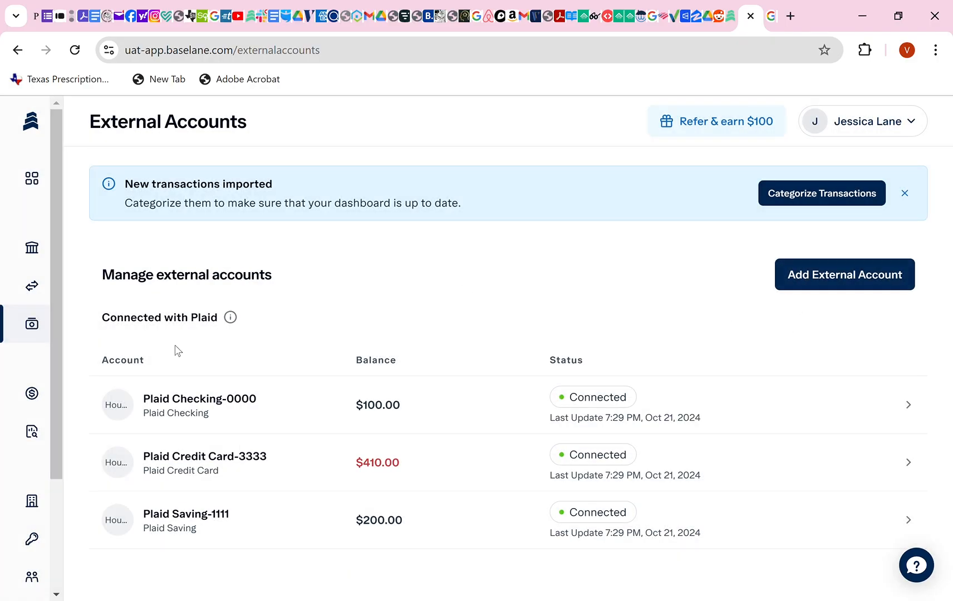
Go to Transfers & payments and start a Transfer funds between accounts.
mouse_move(3, 349)
click(96, 286)
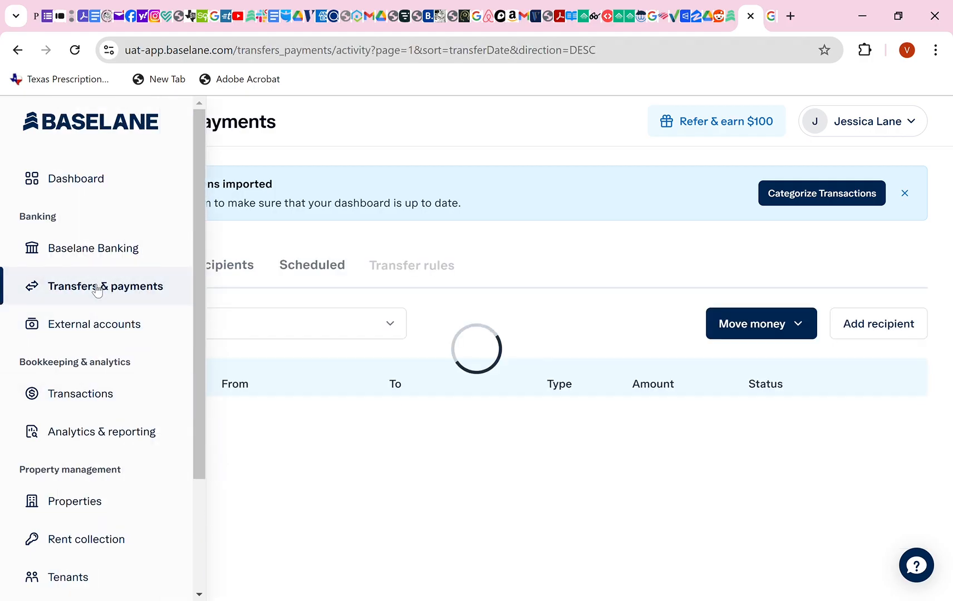
click(756, 330)
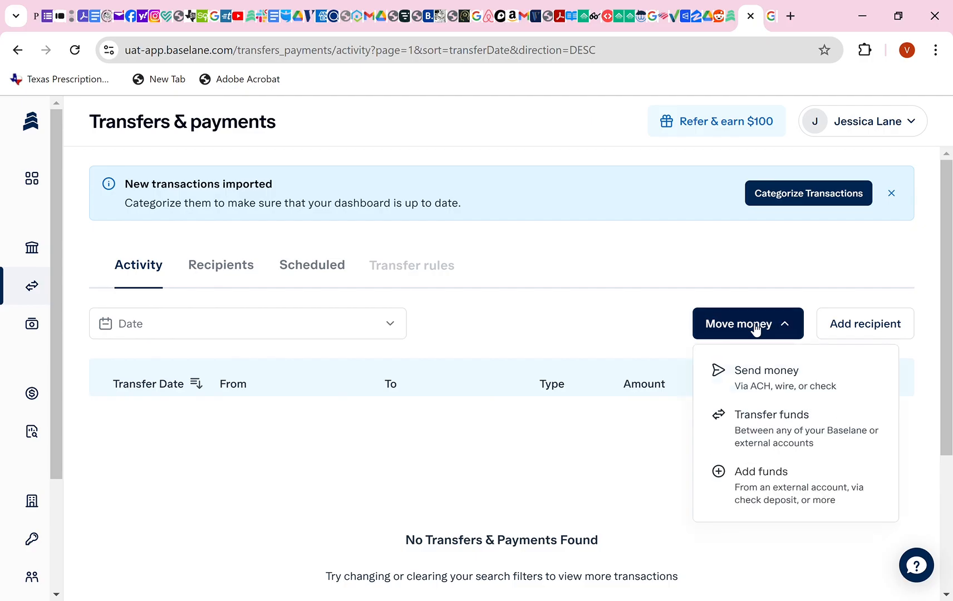
click(774, 425)
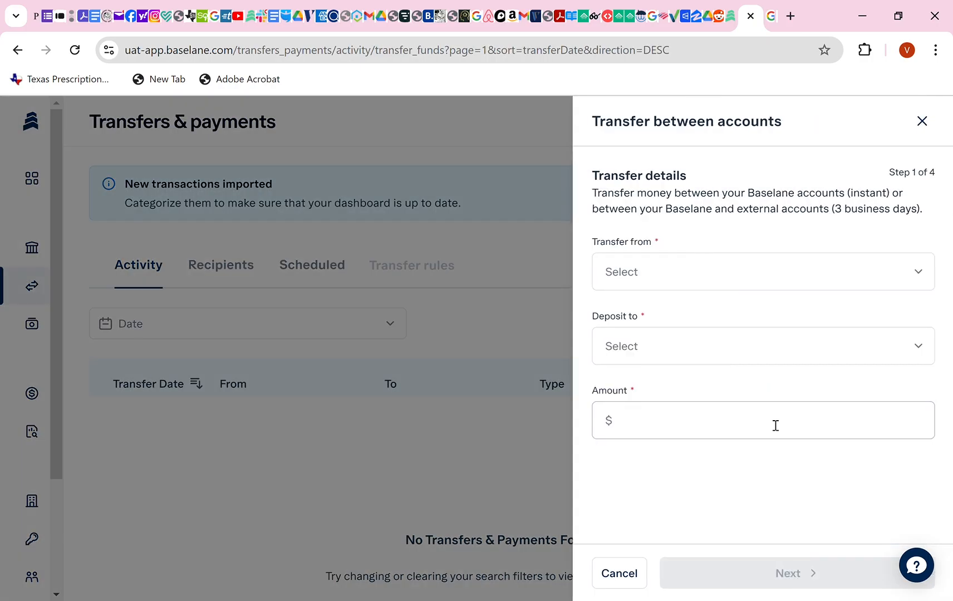
Browse the Deposit to account options, then close the transfer panel without transferring.
click(696, 357)
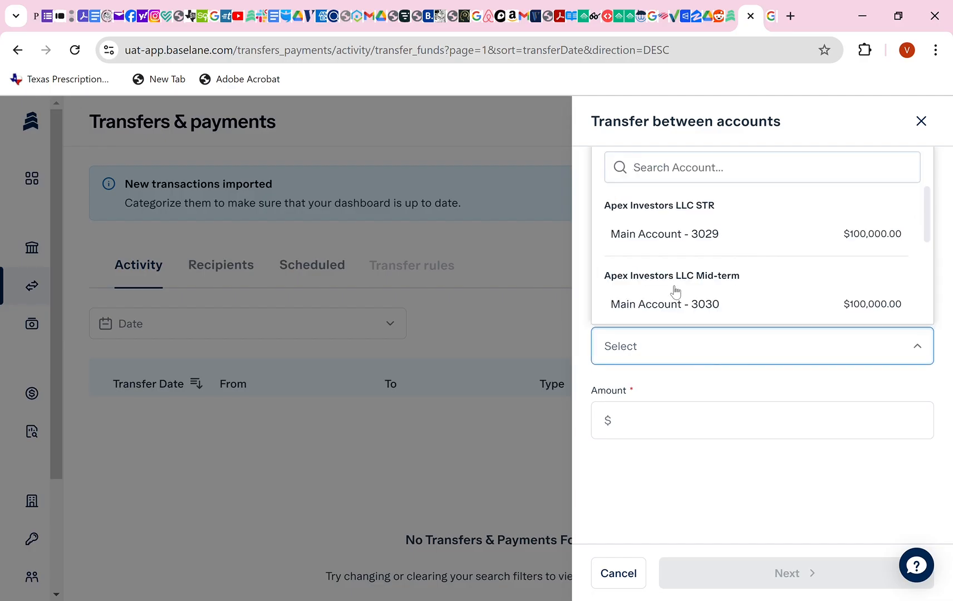
scroll(675, 290, down, 2)
scroll(689, 280, down, 3)
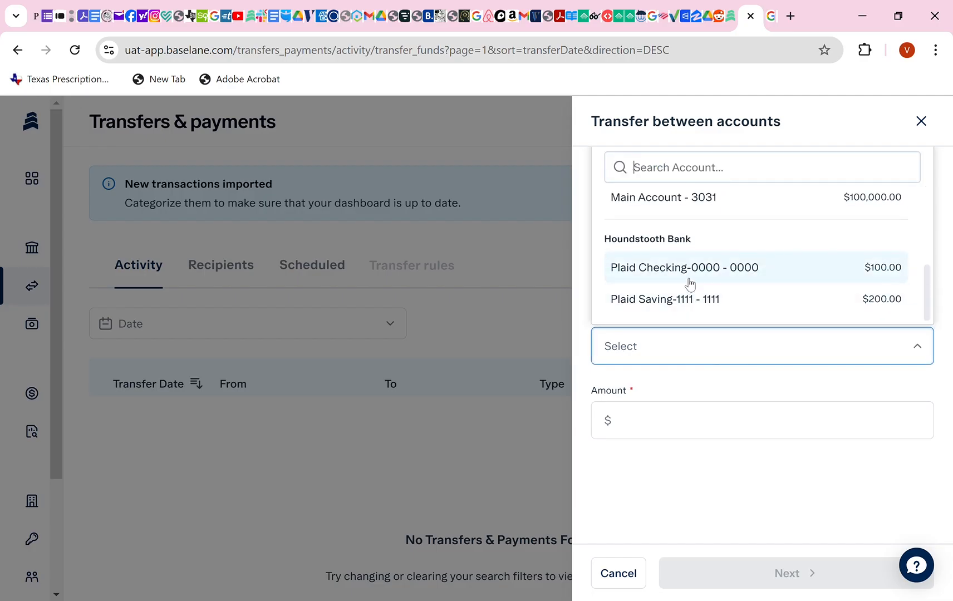
scroll(672, 275, up, 1)
scroll(671, 278, down, 1)
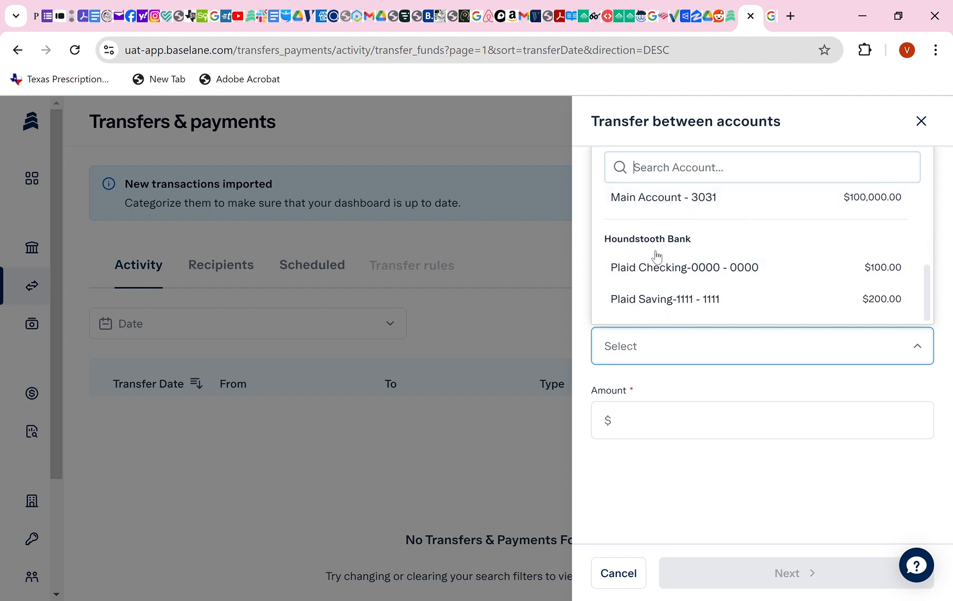
scroll(660, 253, up, 1)
scroll(664, 250, down, 1)
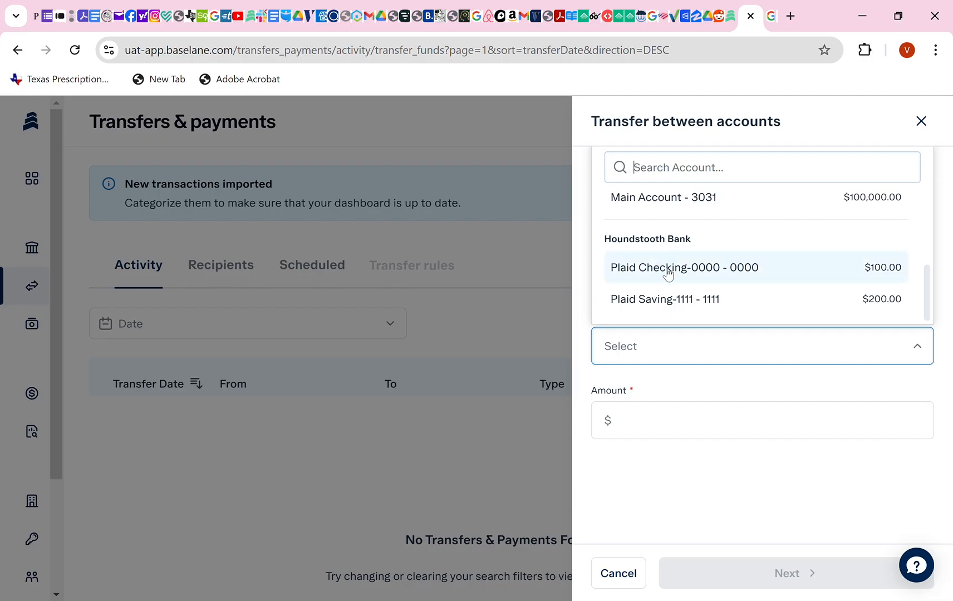
click(922, 123)
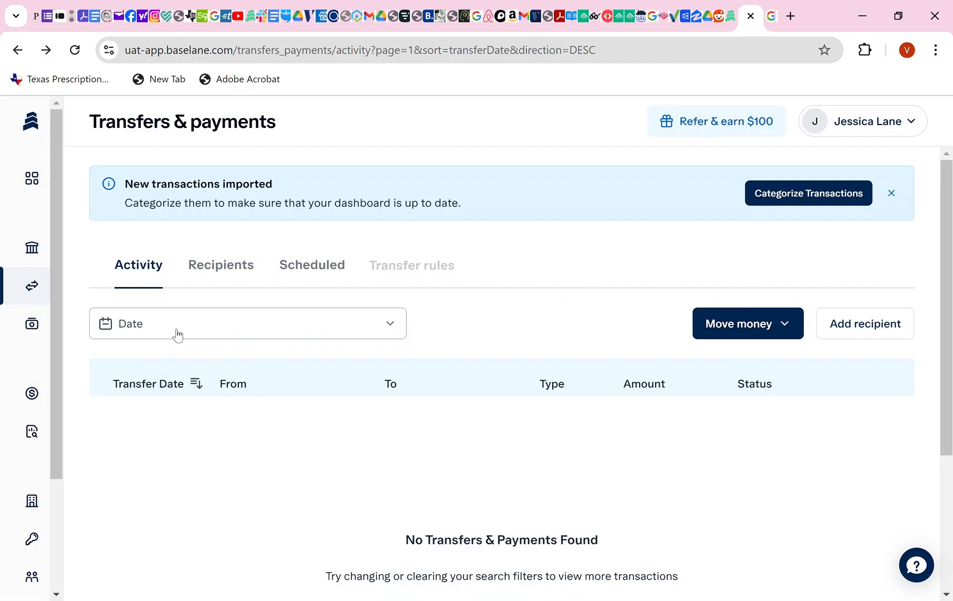
Open the Transactions page under Bookkeeping & analytics from the expanded sidebar.
mouse_move(30, 331)
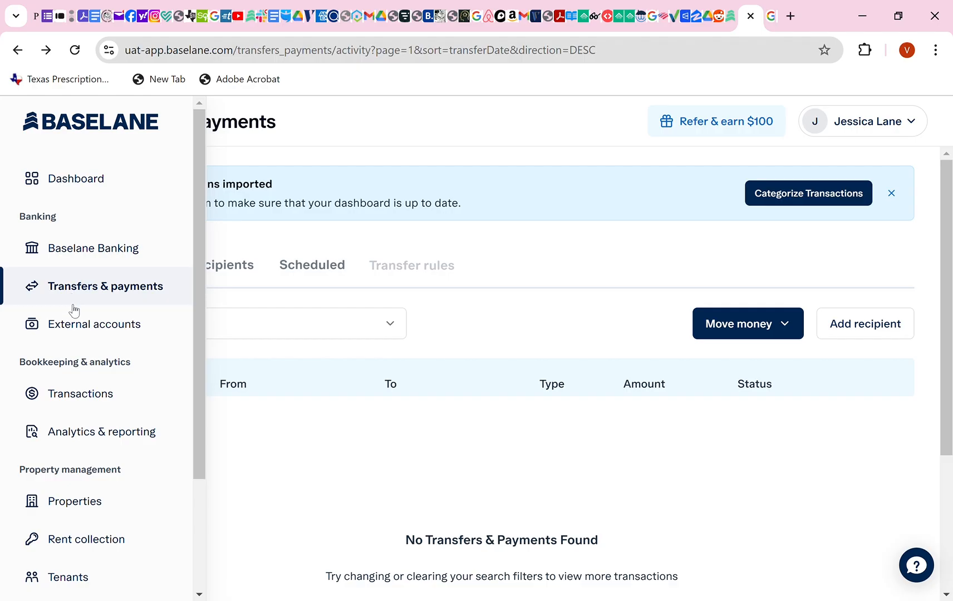
click(89, 399)
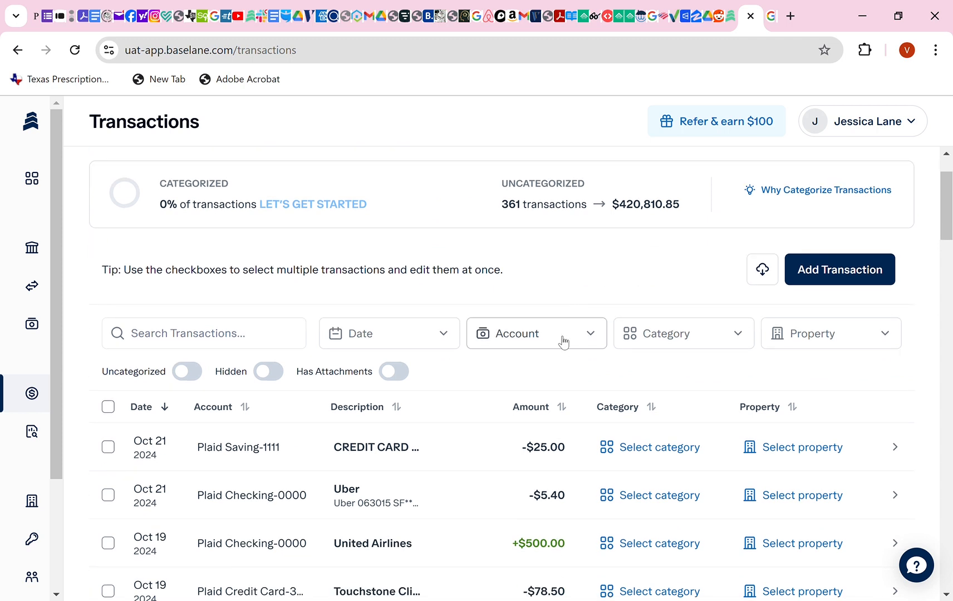
Set the Oct 21 $5.40 Uber transaction's category to Auto & Travel, leaving Property blank.
scroll(557, 377, down, 1)
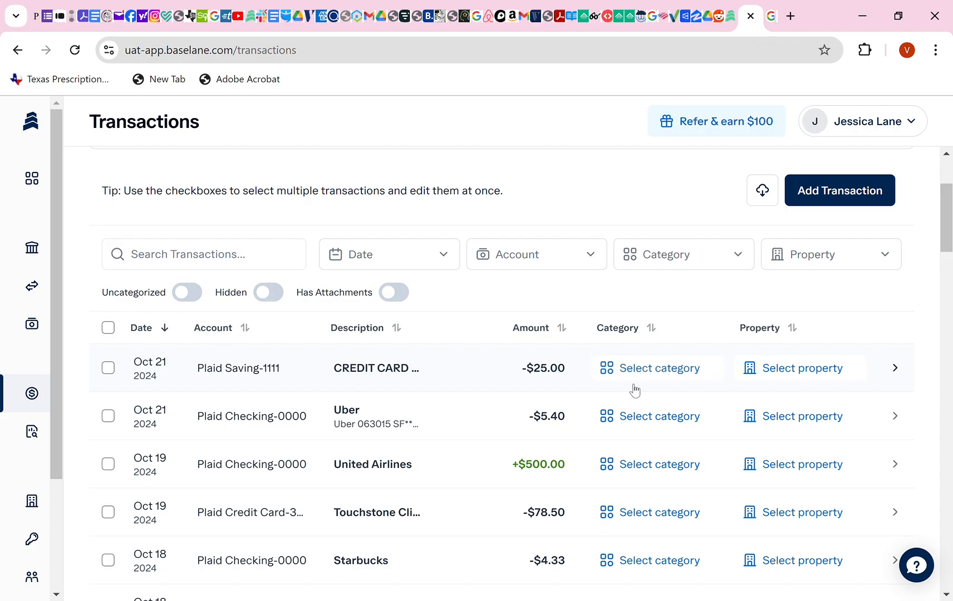
click(653, 421)
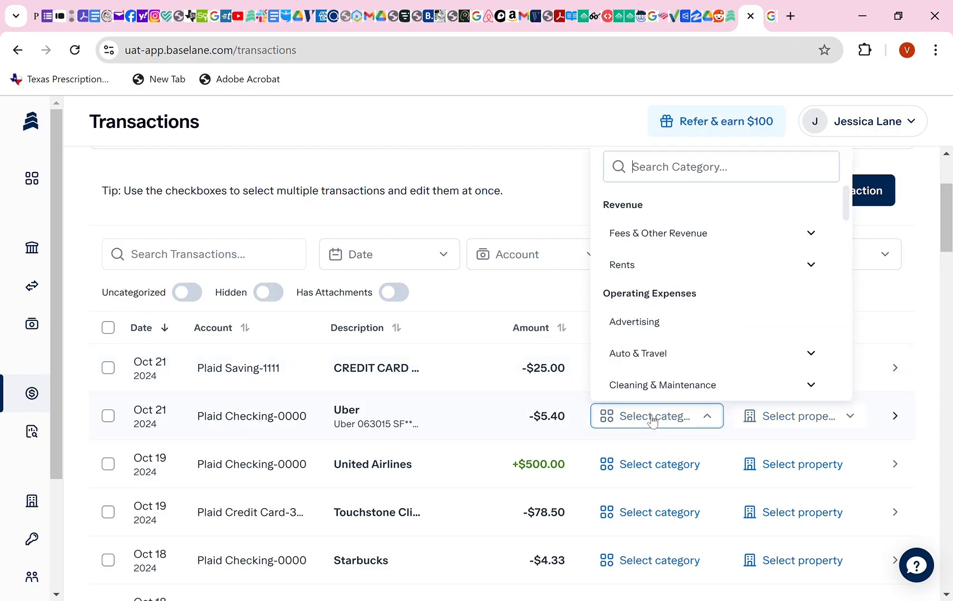
click(651, 356)
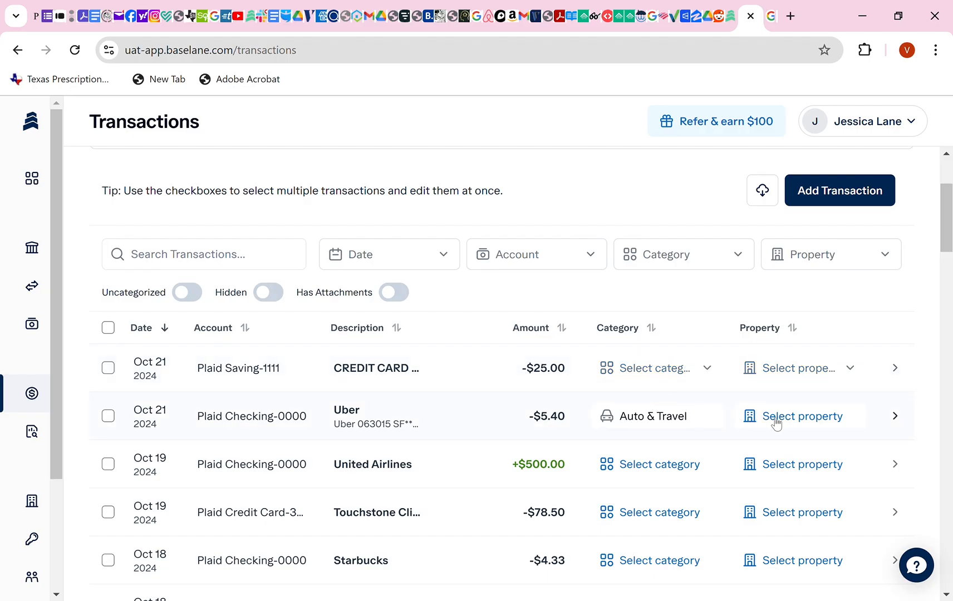
click(817, 428)
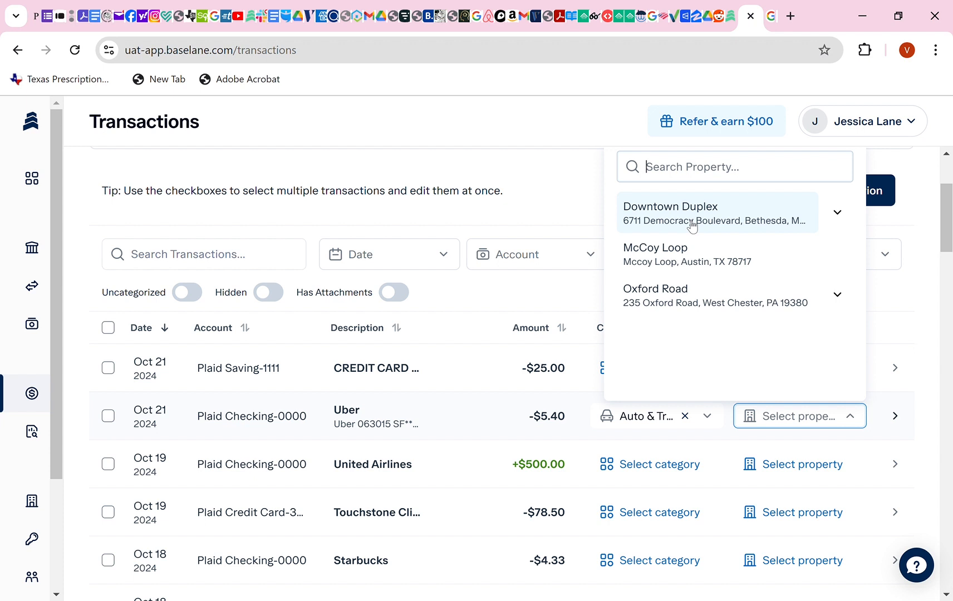
click(551, 196)
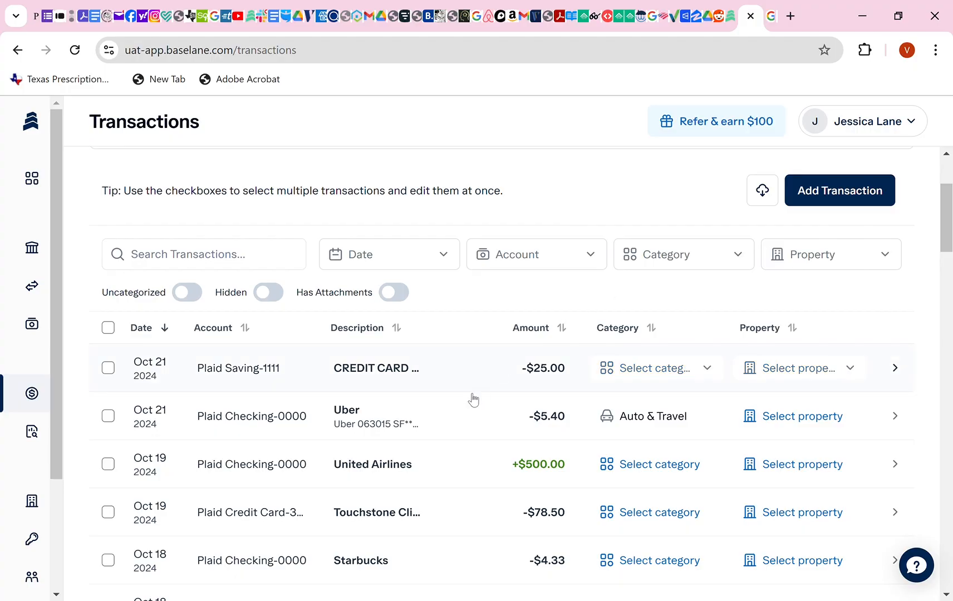
scroll(483, 452, down, 2)
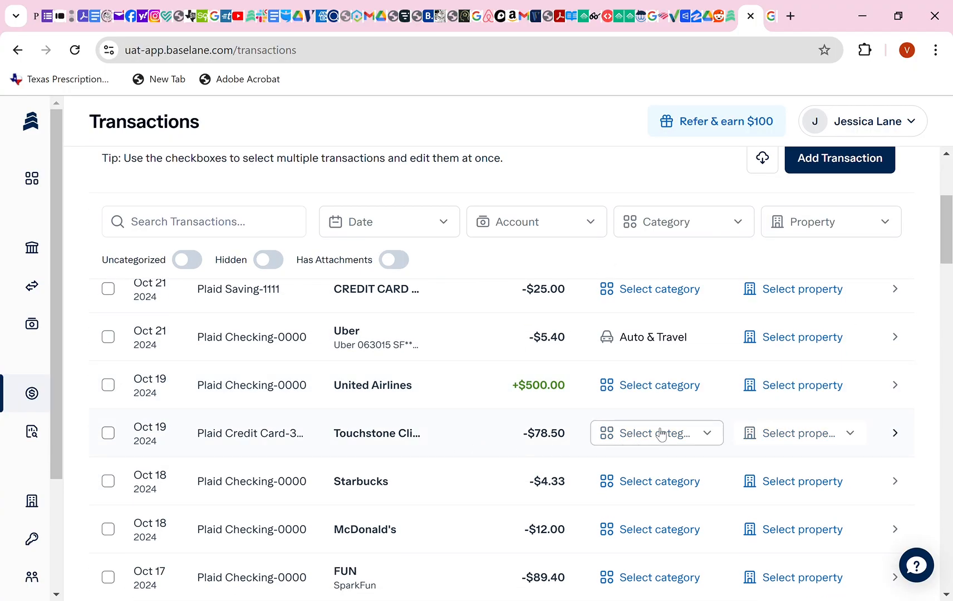
scroll(657, 436, down, 2)
scroll(485, 361, up, 5)
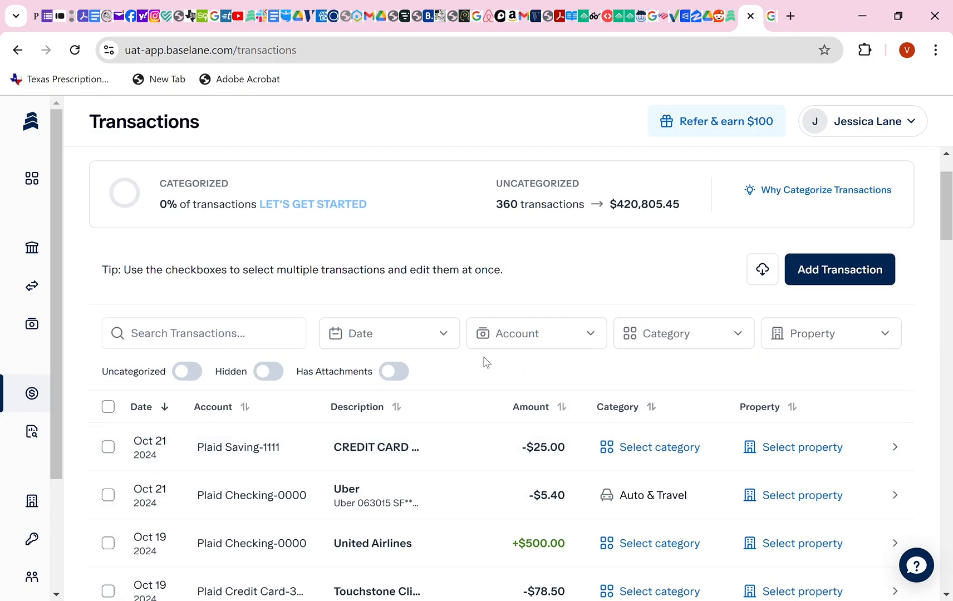
mouse_move(50, 404)
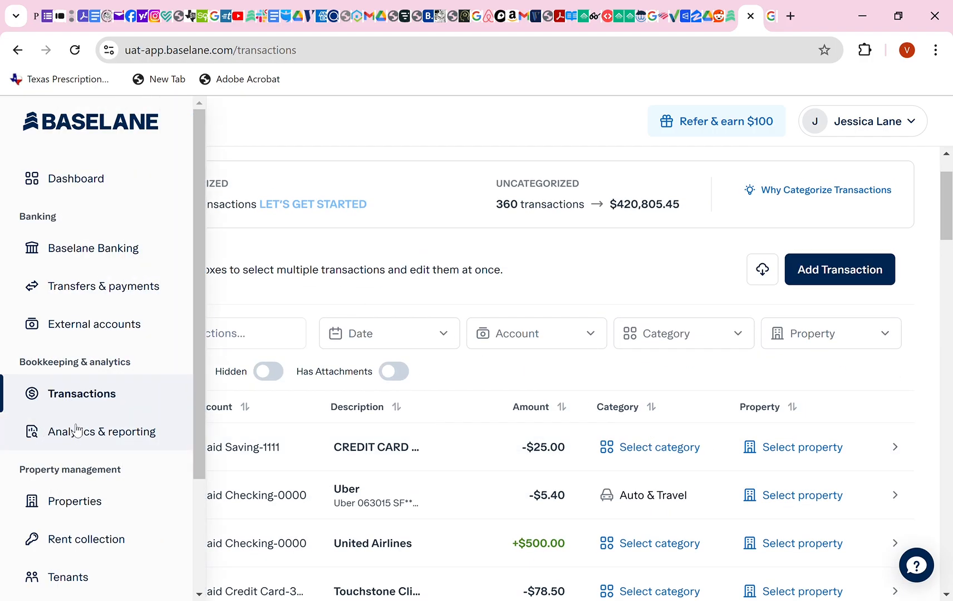
On Properties, expand Downtown Duplex, McCoy Loop and Oxford Road to view their 7 vacant units.
scroll(76, 430, down, 2)
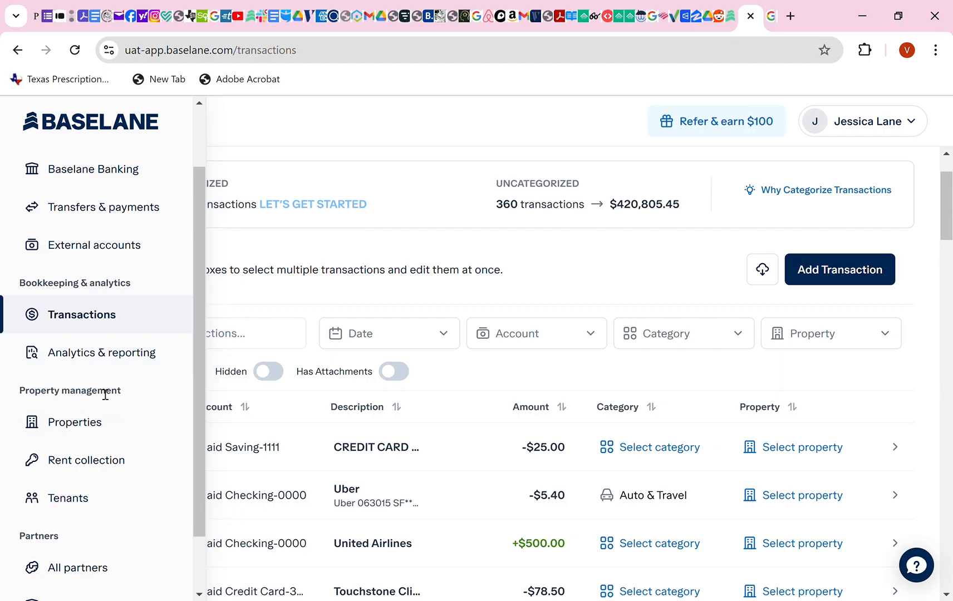
click(76, 427)
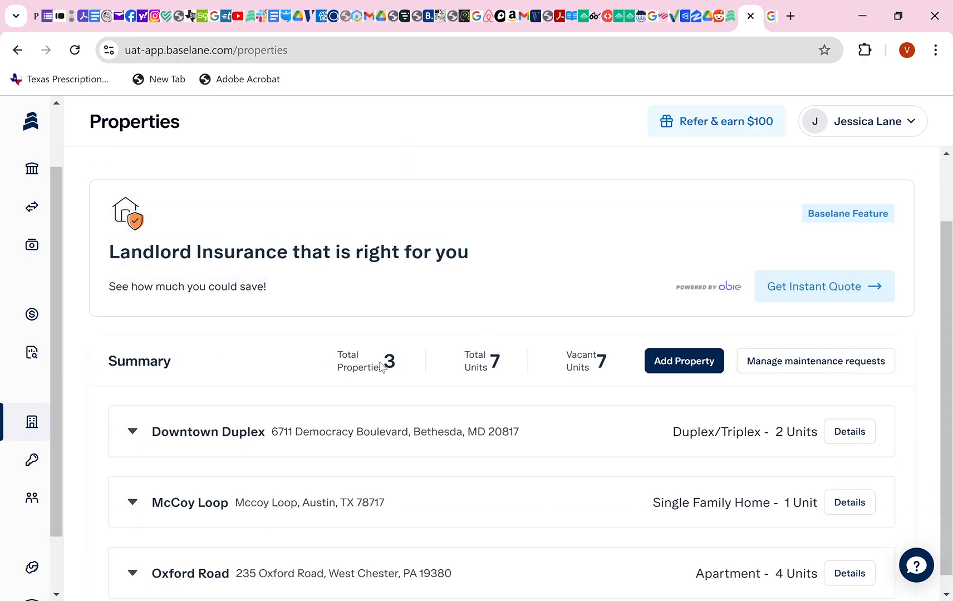
click(134, 432)
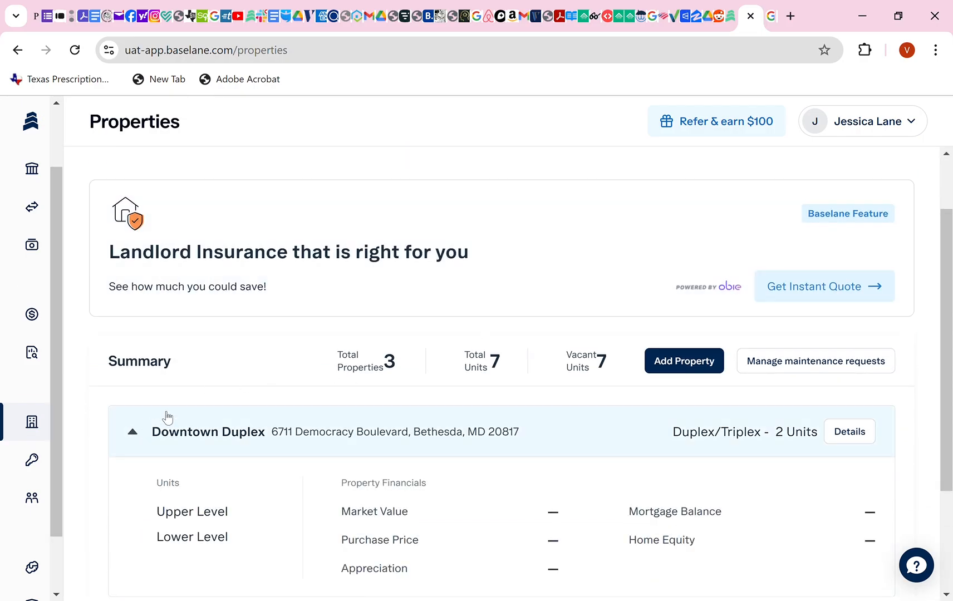
scroll(218, 397, down, 1)
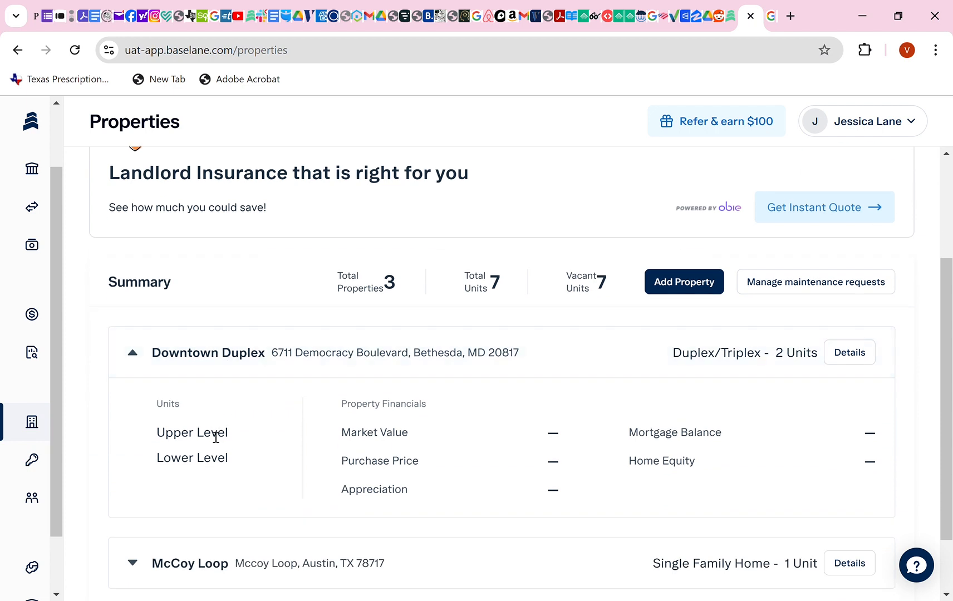
scroll(205, 471, down, 1)
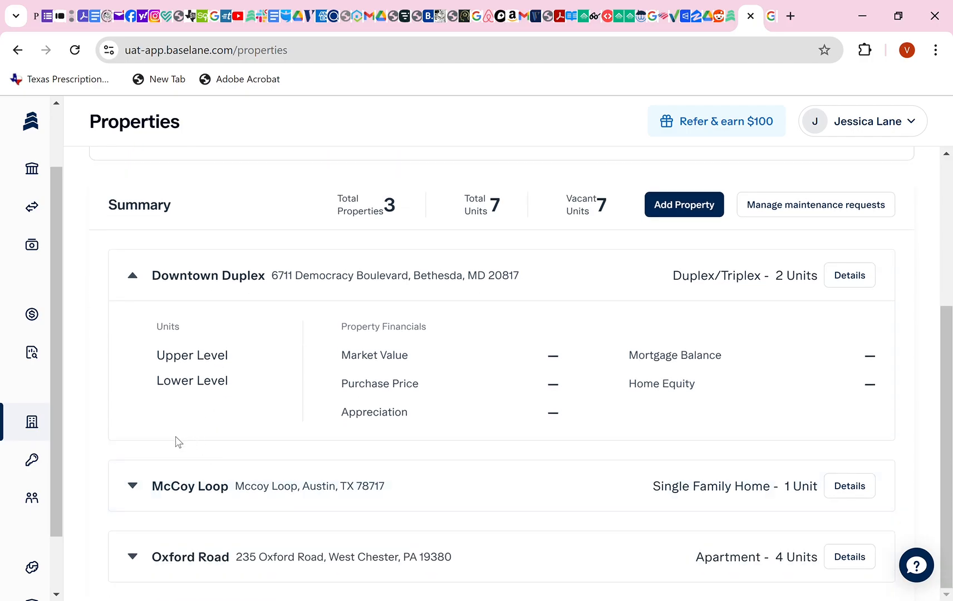
click(133, 488)
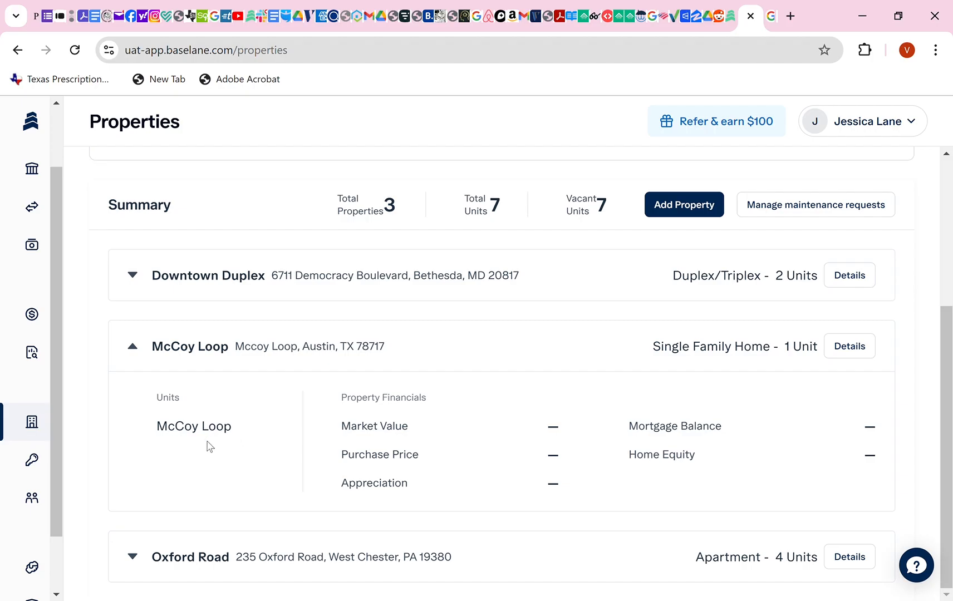
click(134, 562)
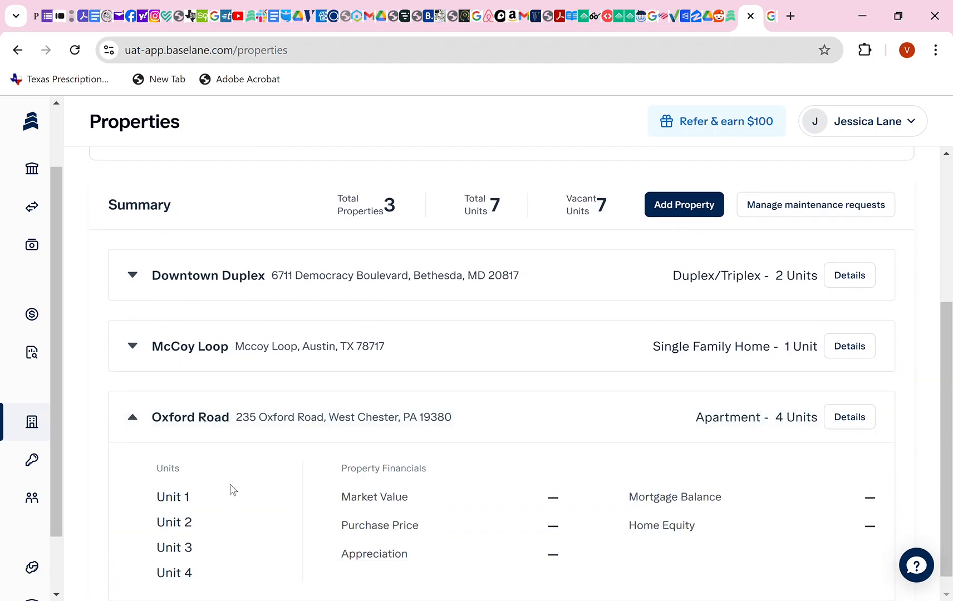
scroll(227, 512, down, 1)
scroll(222, 535, up, 3)
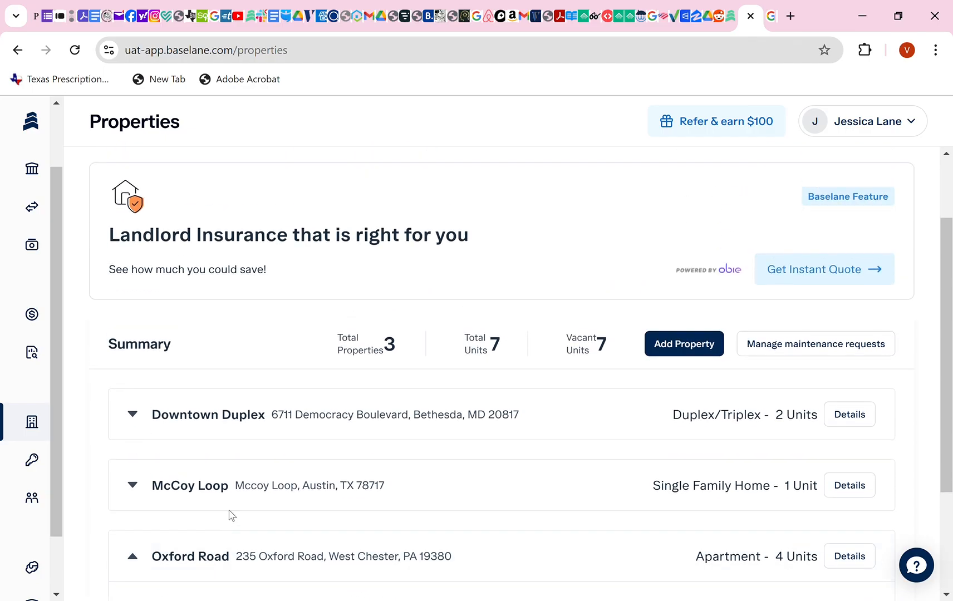
Start a new Single Family Home property named NB STR 1.
click(681, 344)
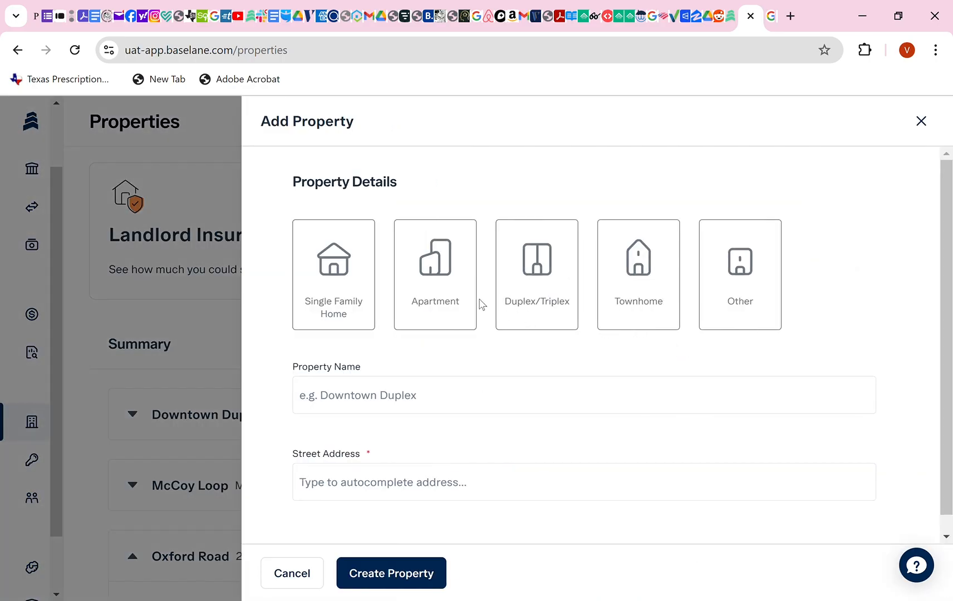
click(334, 289)
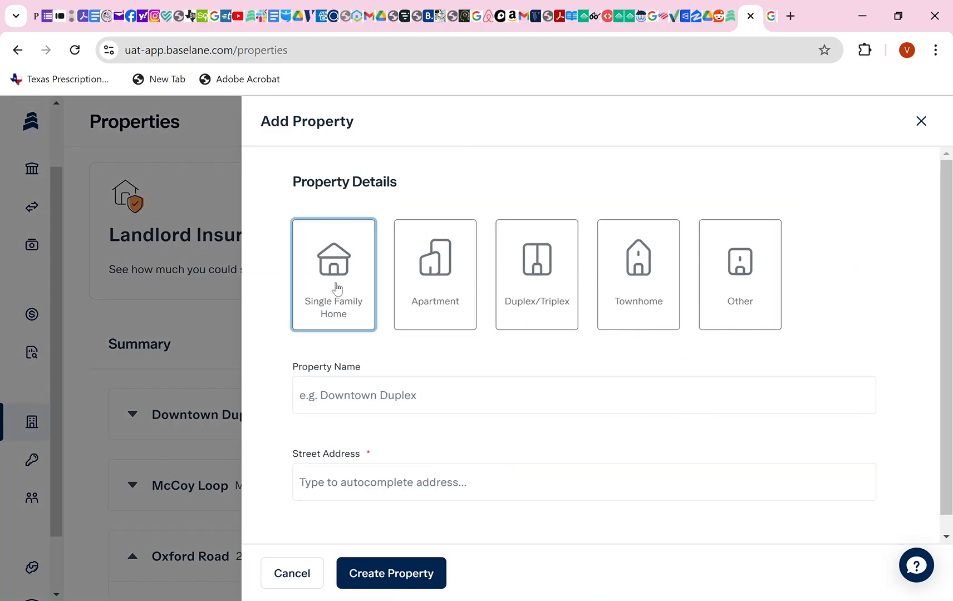
click(383, 400)
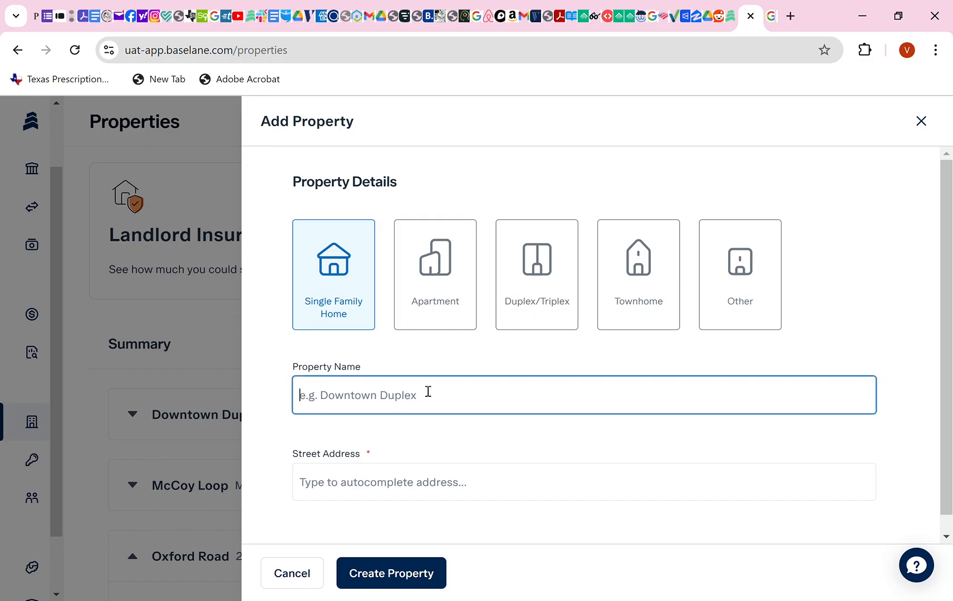
text(NB STR 1)
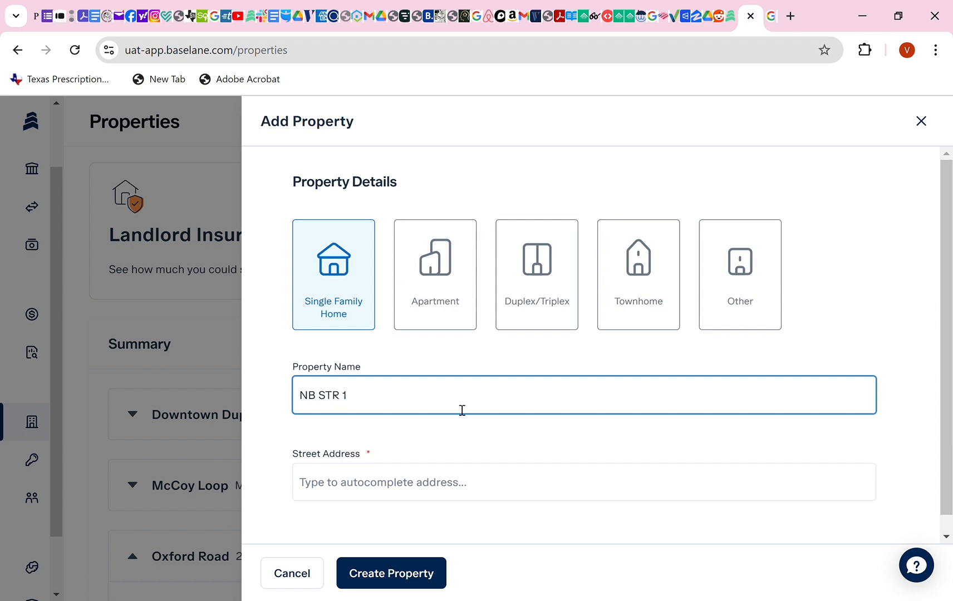
click(493, 495)
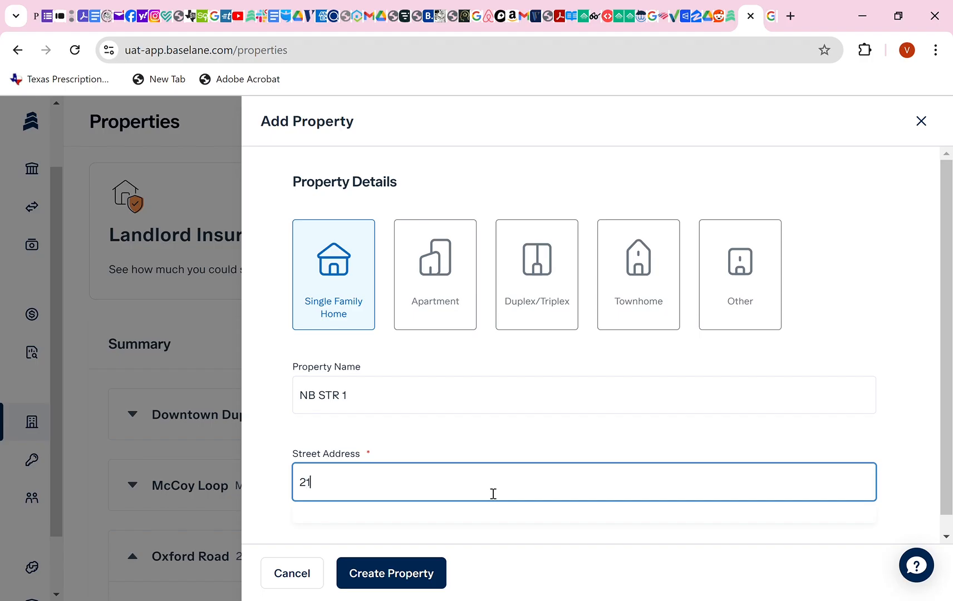
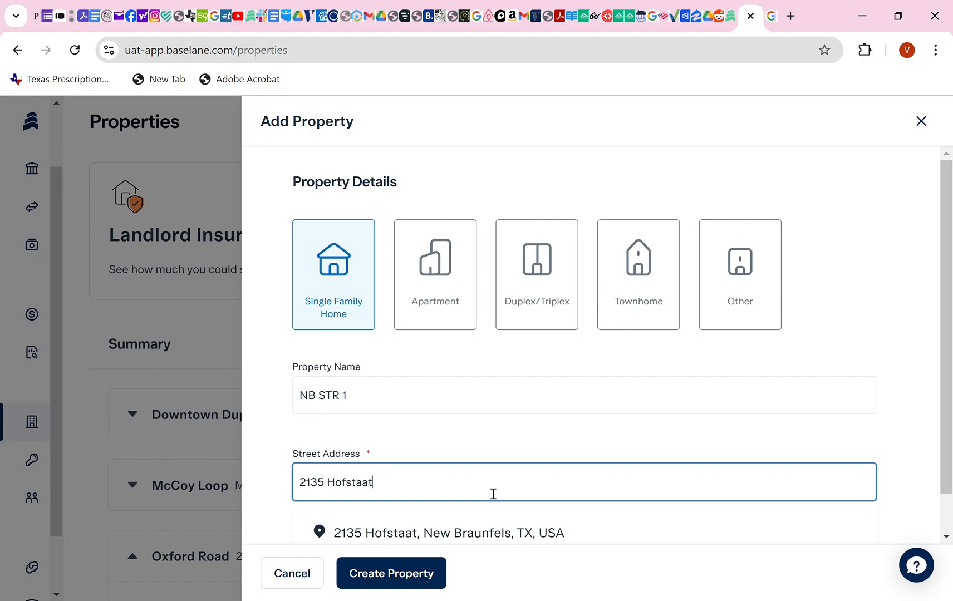
click(465, 535)
Make the property multi-unit with Unit 1, Unit 2 and Unit C, and create it.
scroll(488, 488, down, 3)
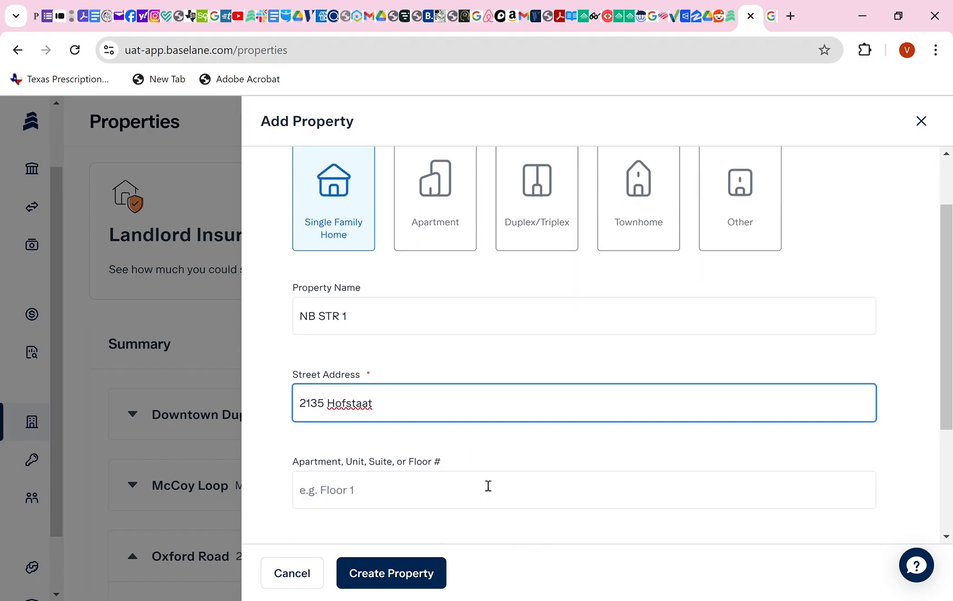
scroll(464, 447, down, 2)
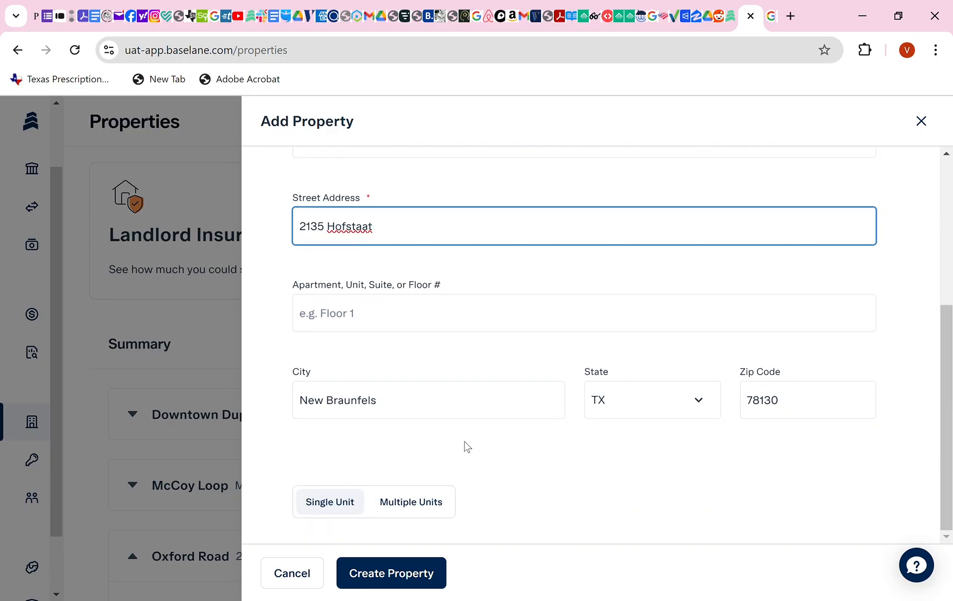
click(399, 506)
scroll(432, 489, down, 3)
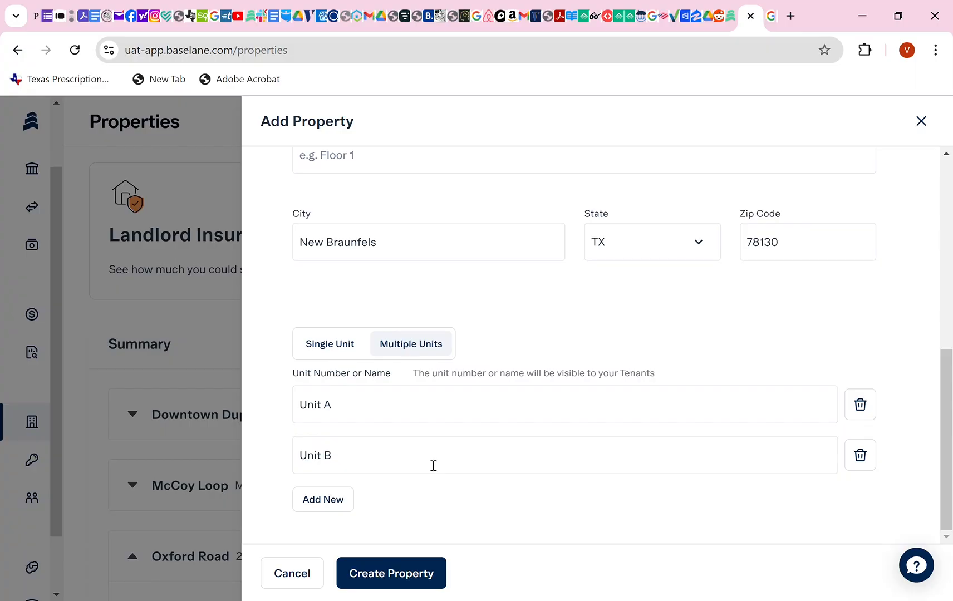
click(356, 415)
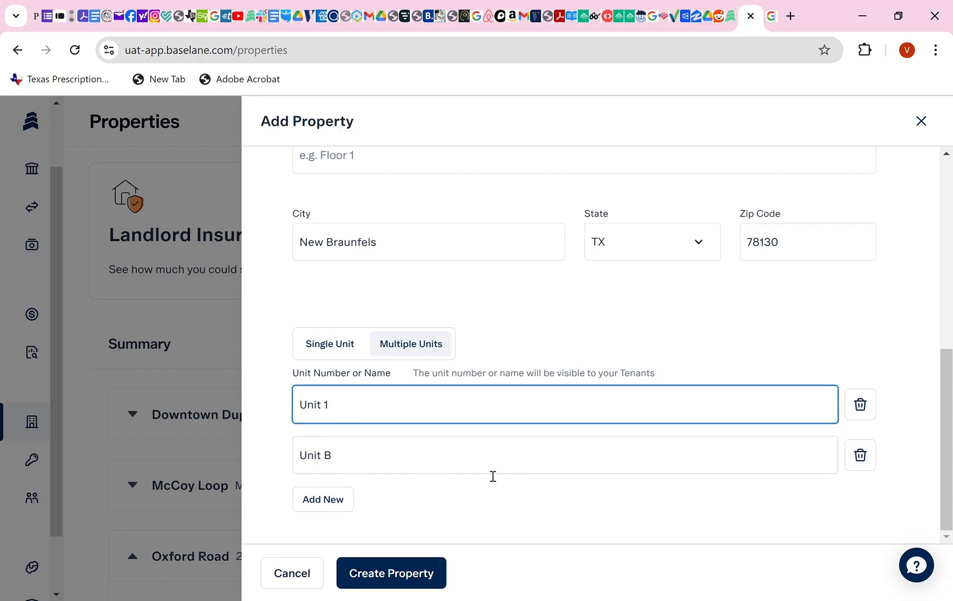
click(442, 467)
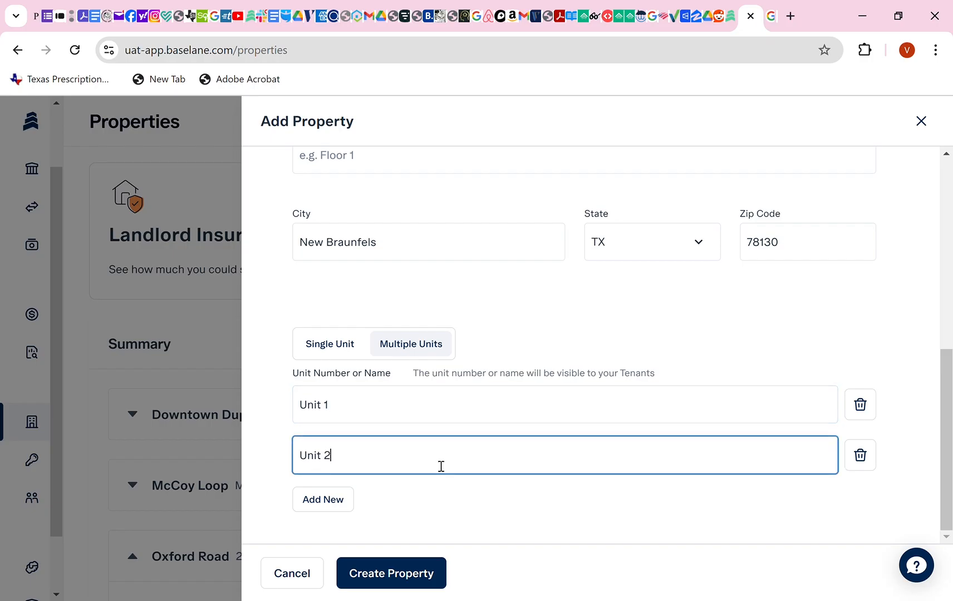
click(339, 502)
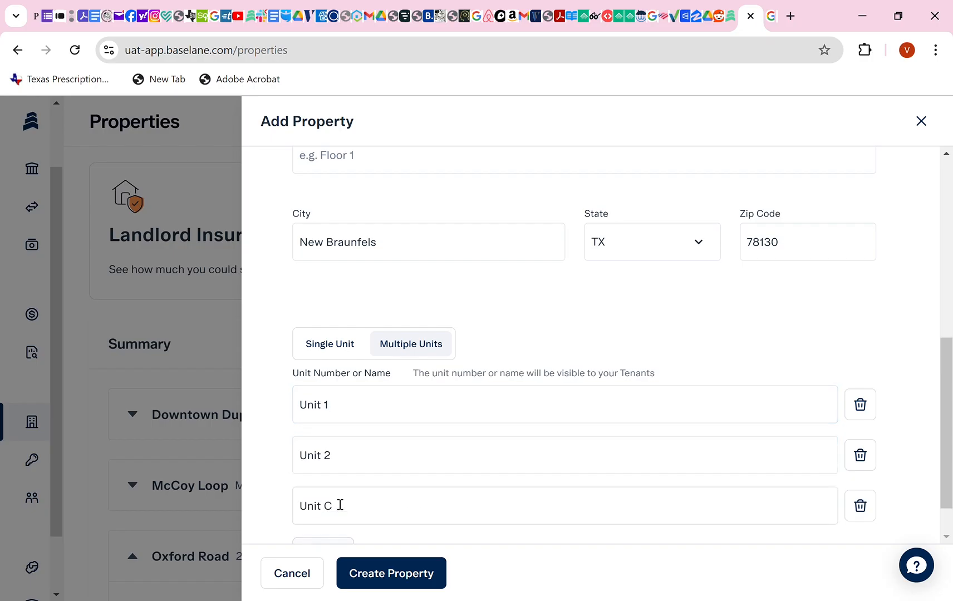
scroll(380, 493, down, 1)
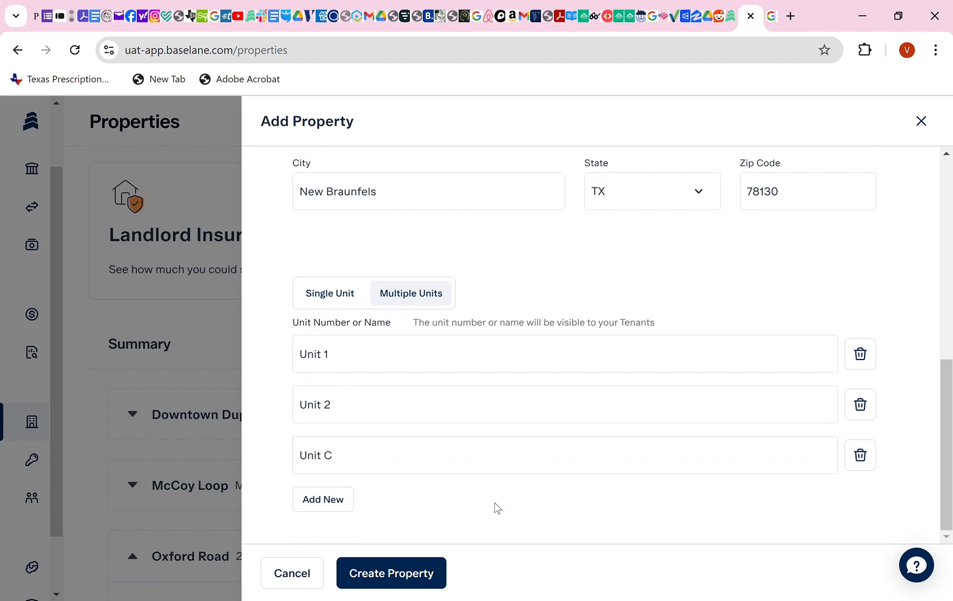
click(383, 576)
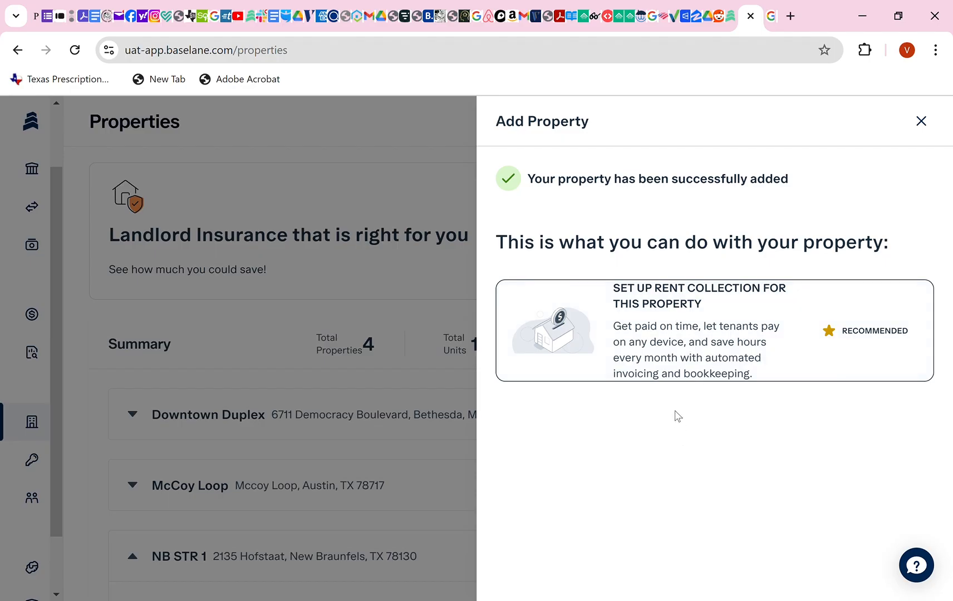
click(677, 341)
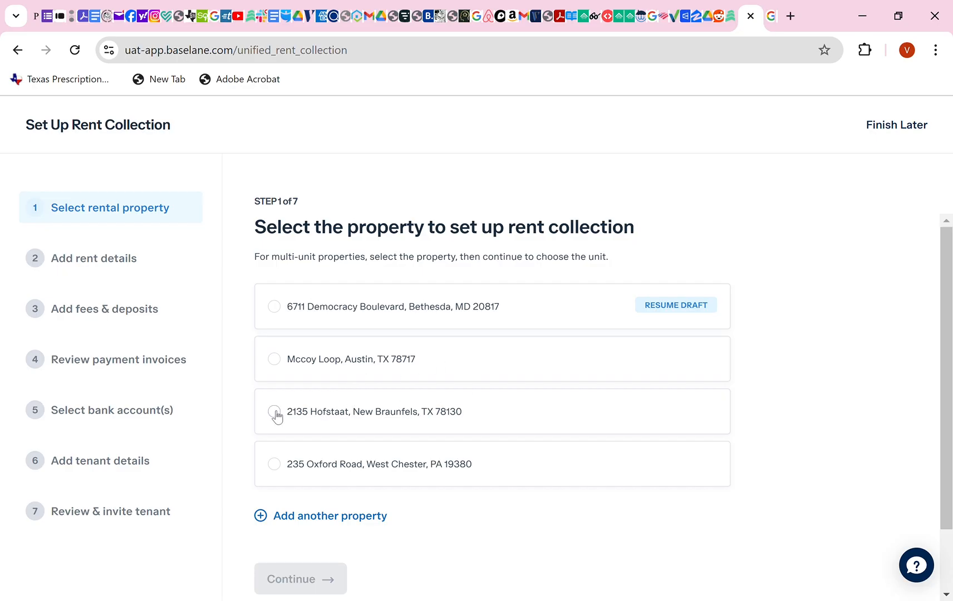
click(295, 415)
scroll(393, 440, down, 2)
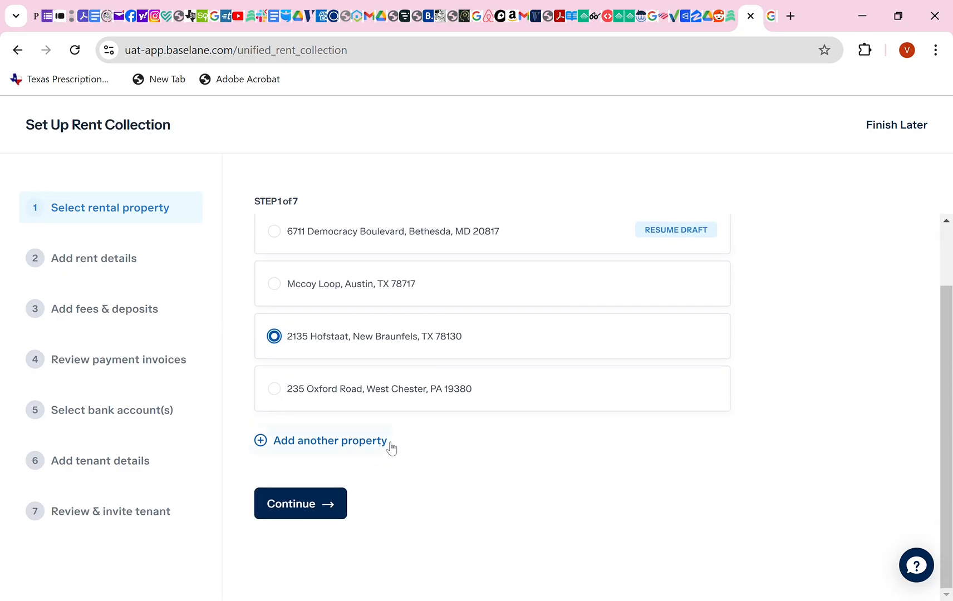
click(311, 510)
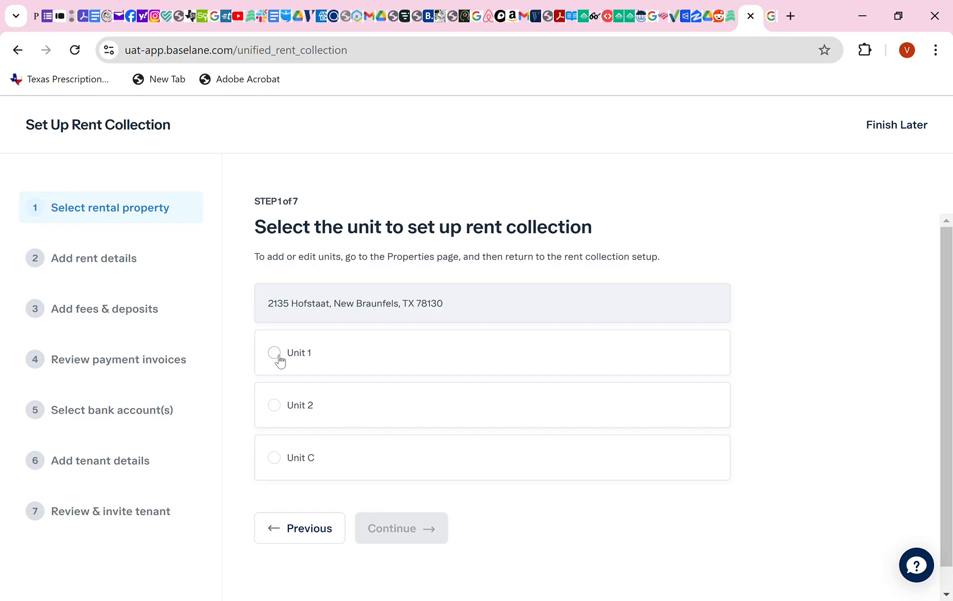
click(277, 356)
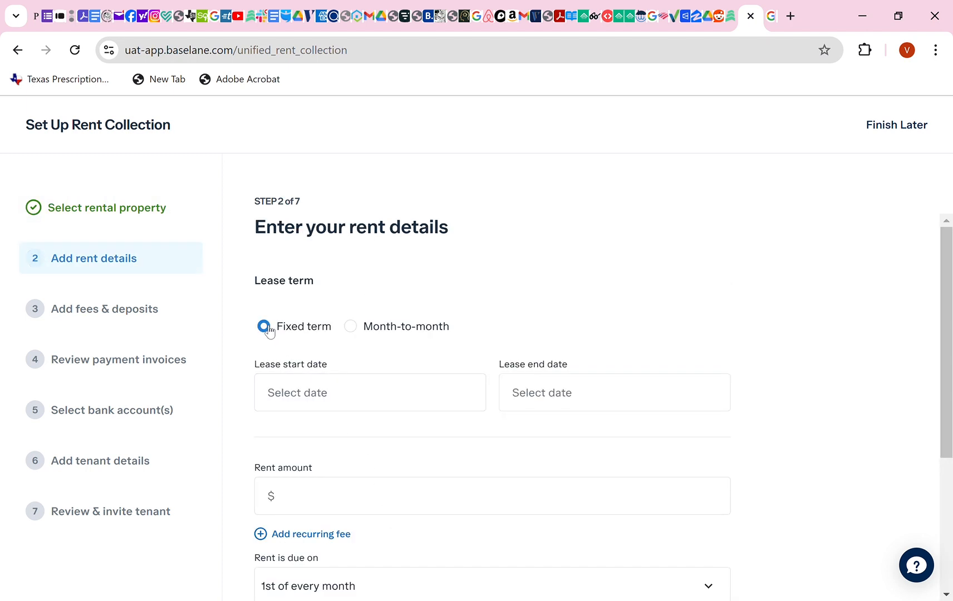
Set the lease dates from Nov 01, 2024 to Oct 31, 2025.
click(322, 401)
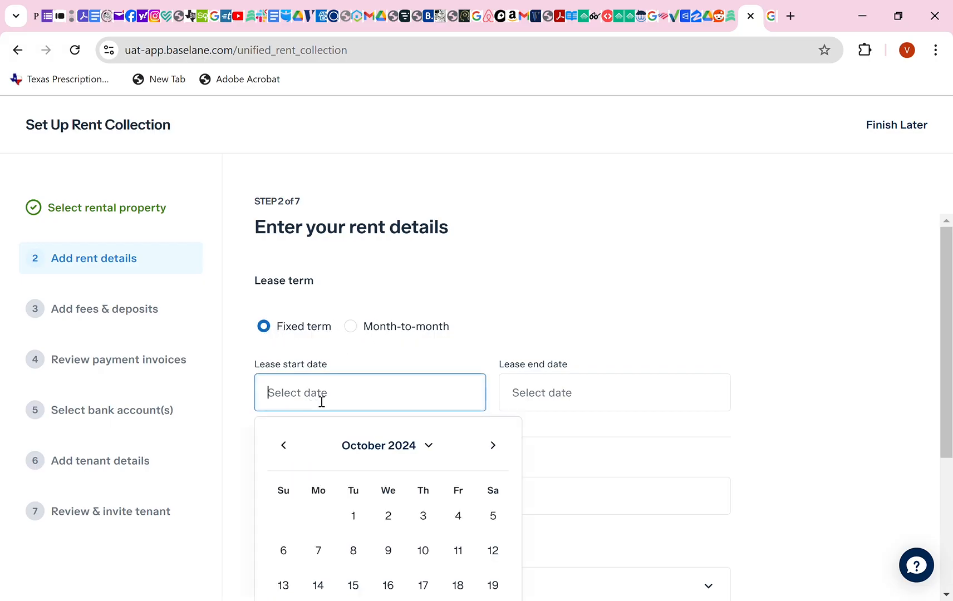
scroll(394, 482, down, 1)
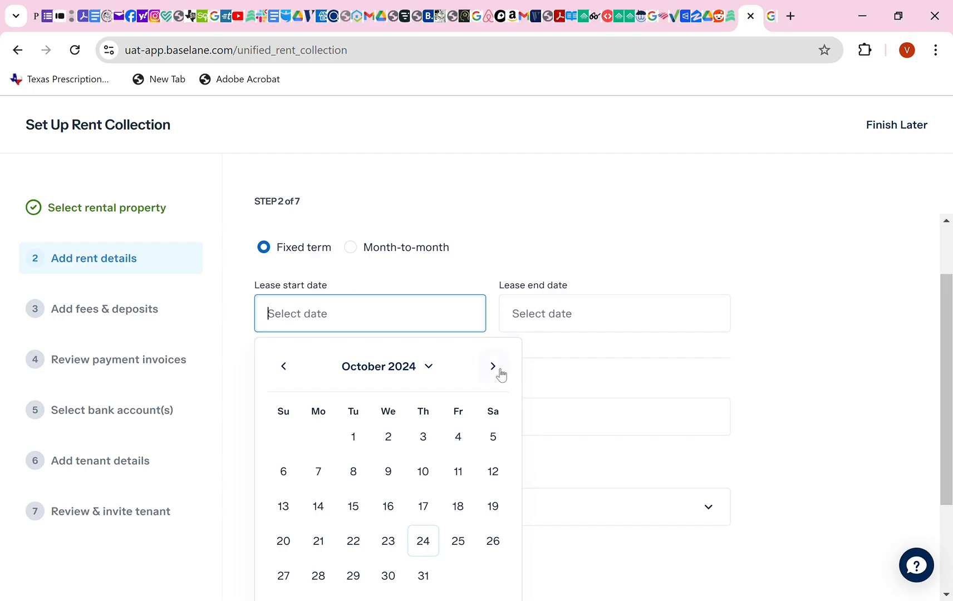
click(493, 367)
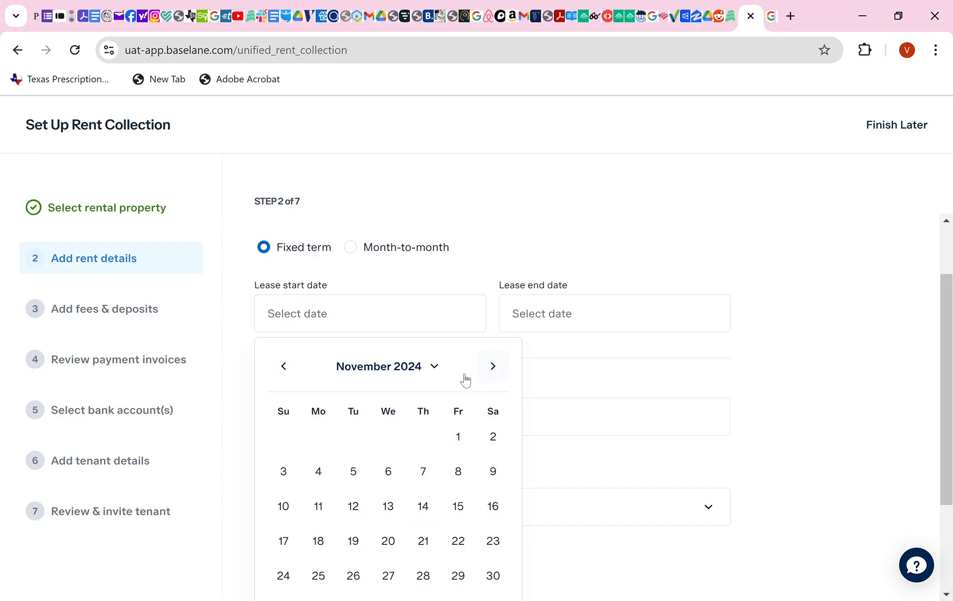
click(461, 440)
click(562, 322)
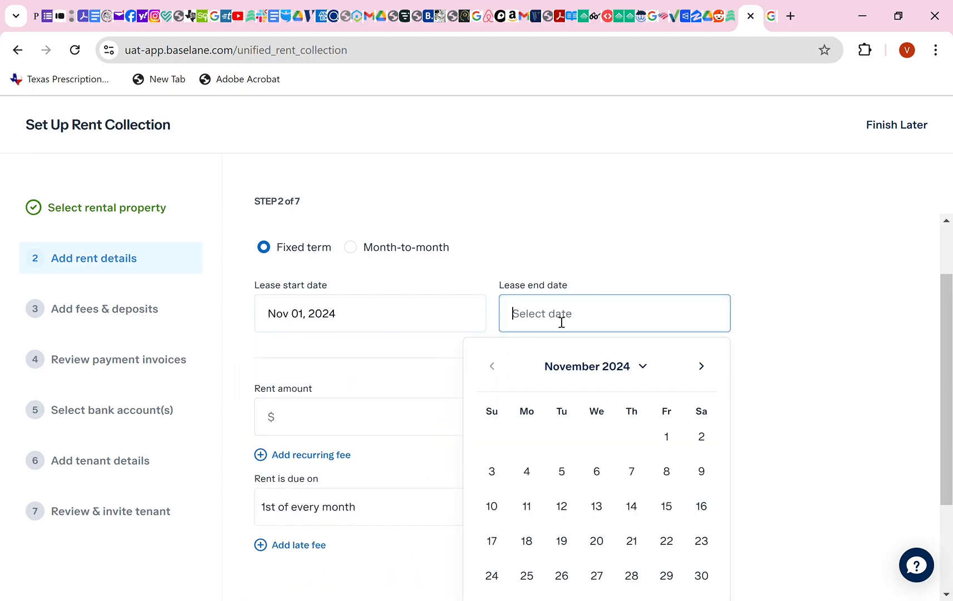
click(648, 368)
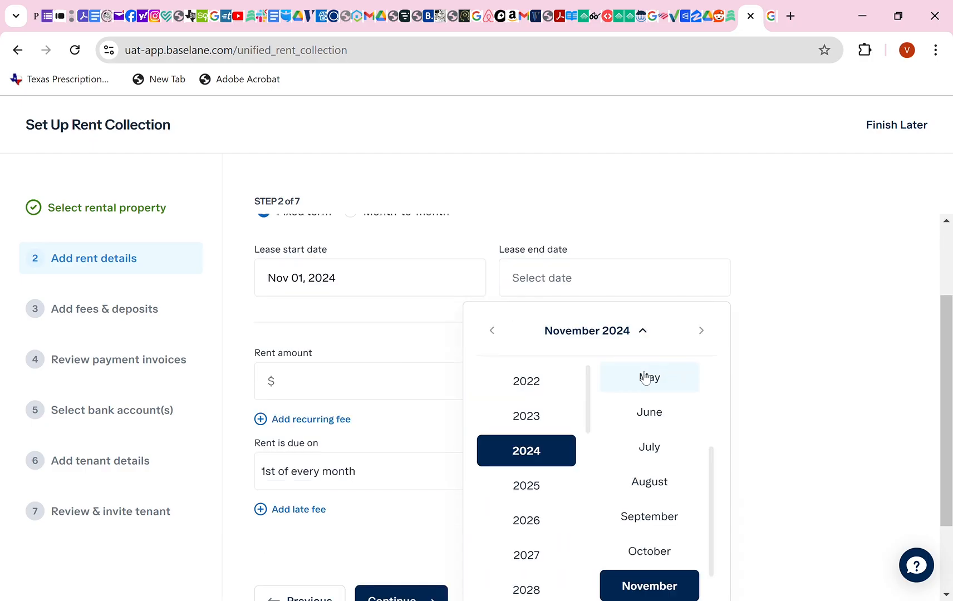
click(539, 487)
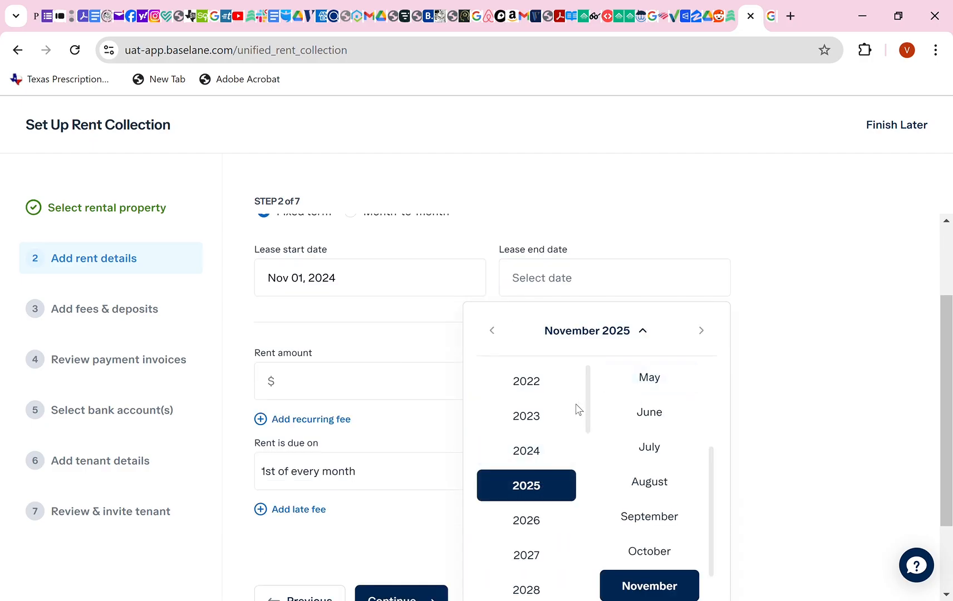
click(655, 550)
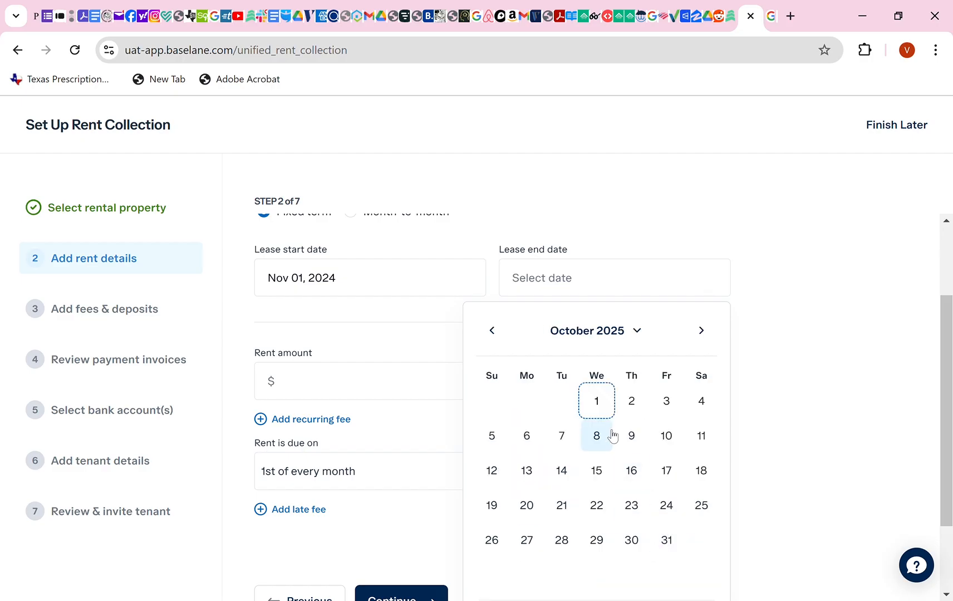
click(666, 540)
Enter $1,500 as the monthly rent amount.
click(374, 392)
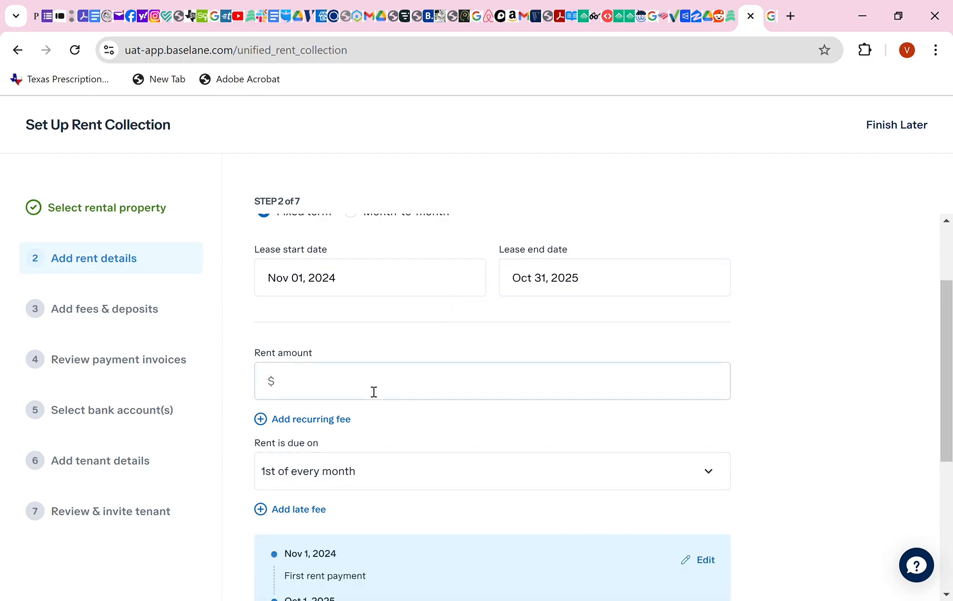
text(15000)
key(BackSpace)
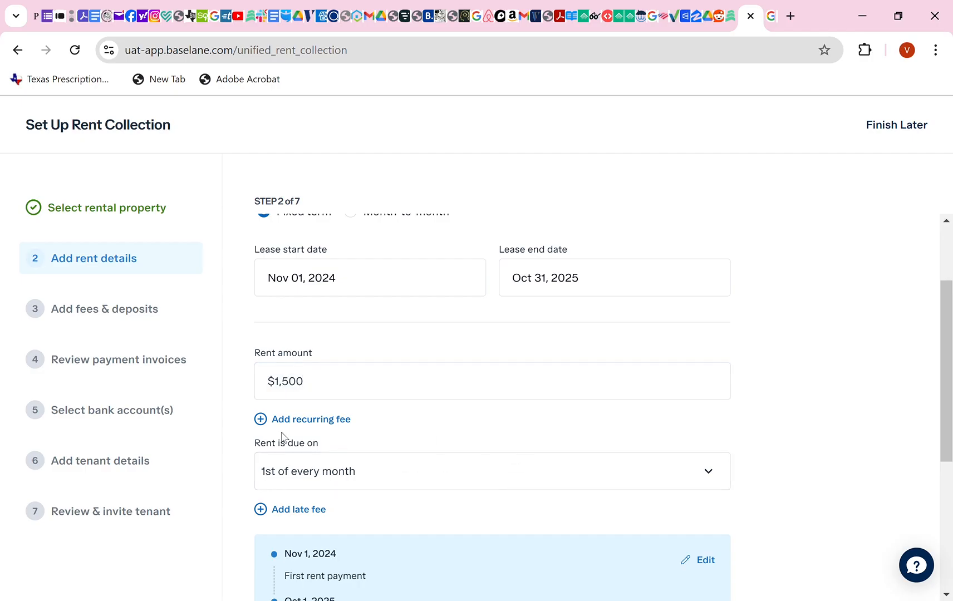
click(268, 421)
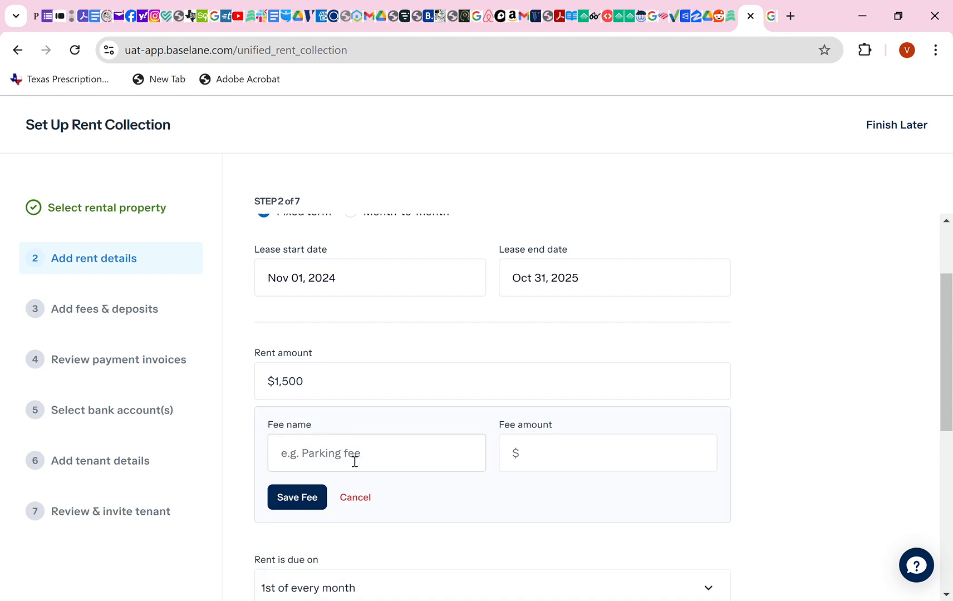
Save a Pet recurring fee of $25.00 per month.
click(289, 461)
text(Oe)
key(BackSpace)
text(Pet)
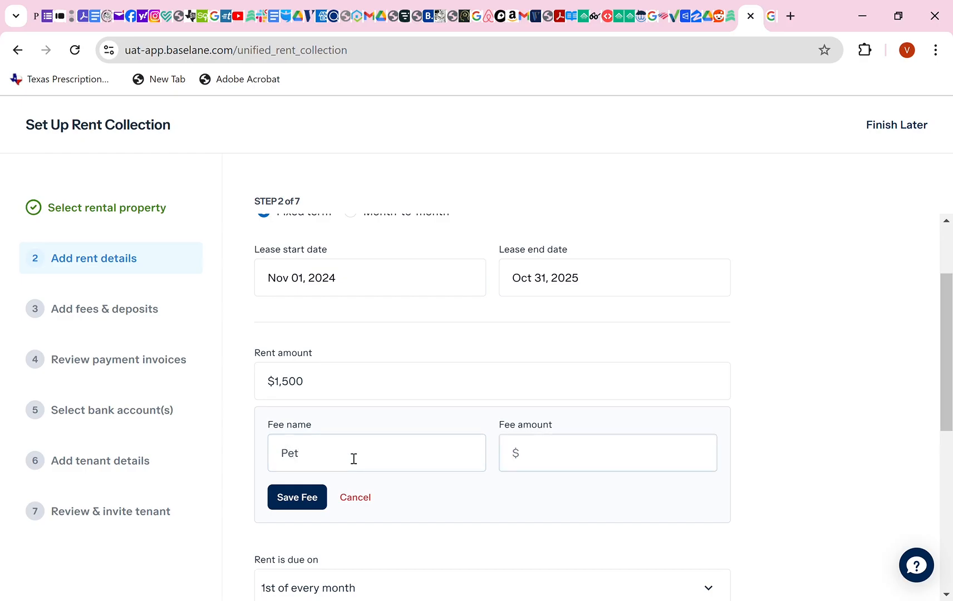
text(25)
click(308, 505)
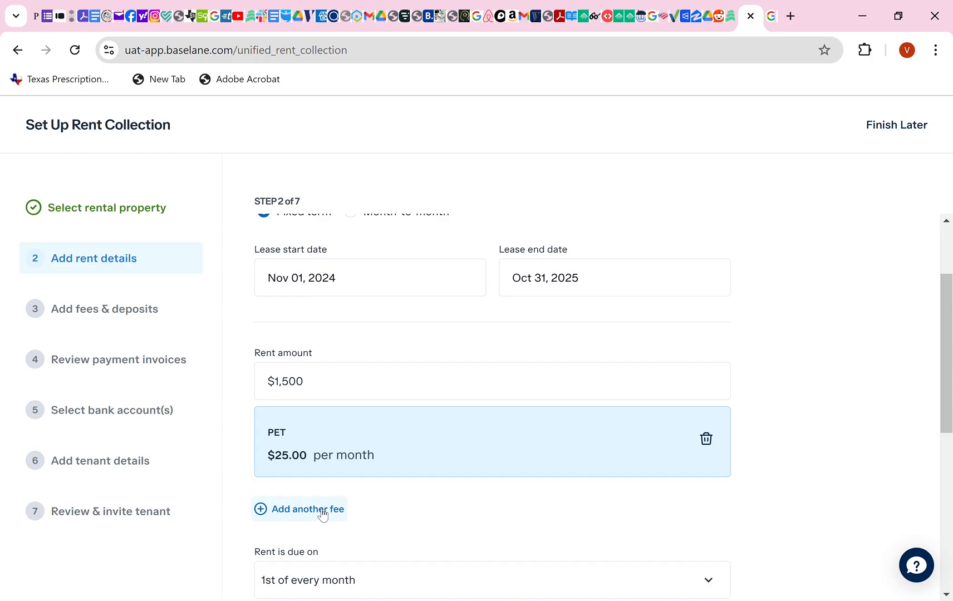
scroll(321, 513, down, 1)
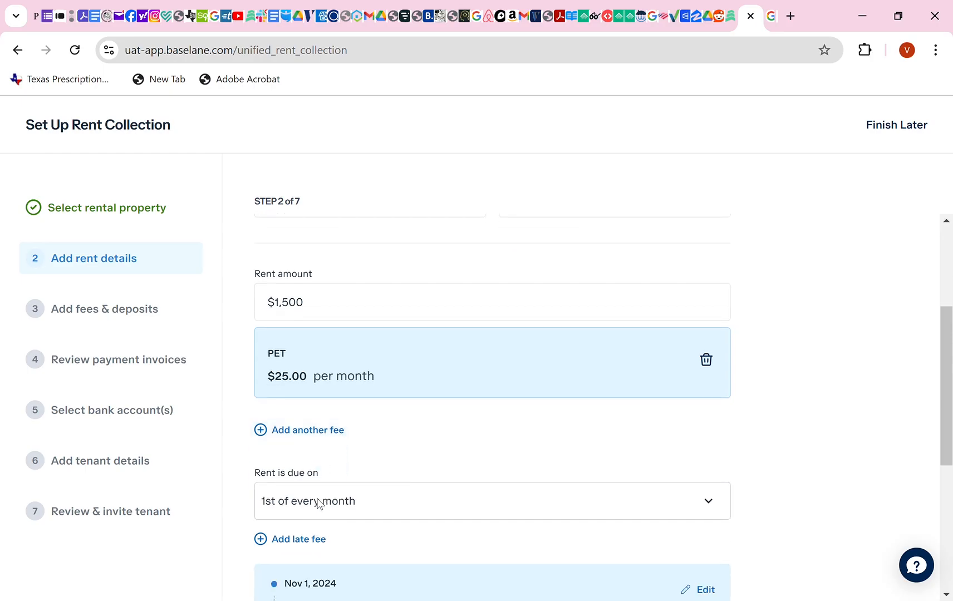
scroll(325, 503, down, 1)
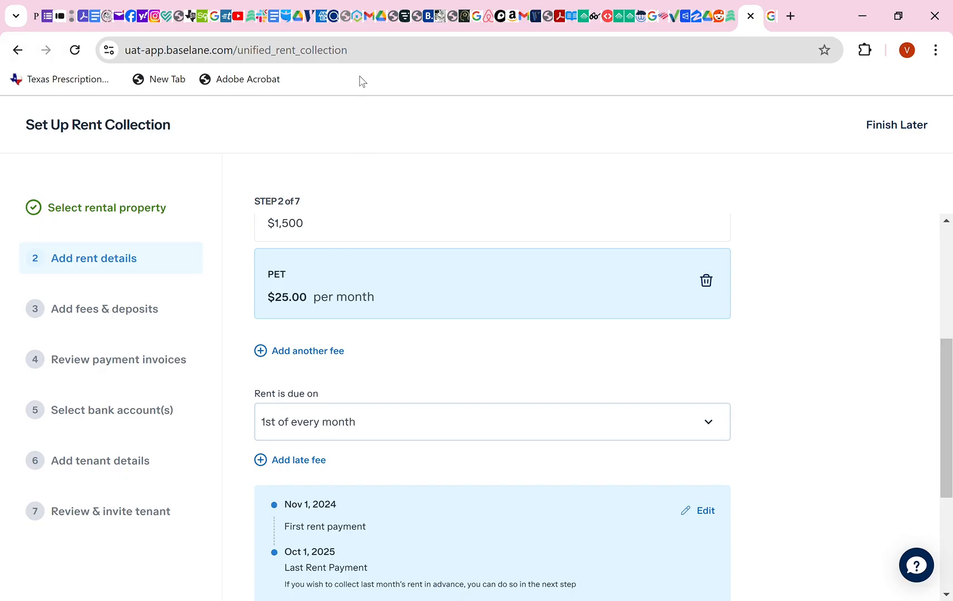
scroll(413, 438, down, 1)
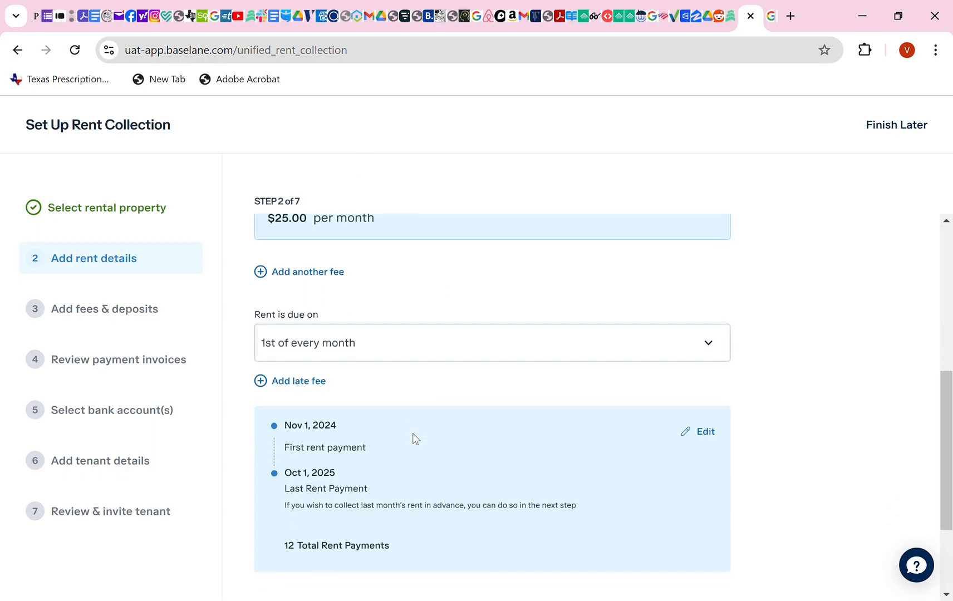
Save a $50 late fee charged after rent is 3 days overdue, then scroll to Continue.
click(304, 384)
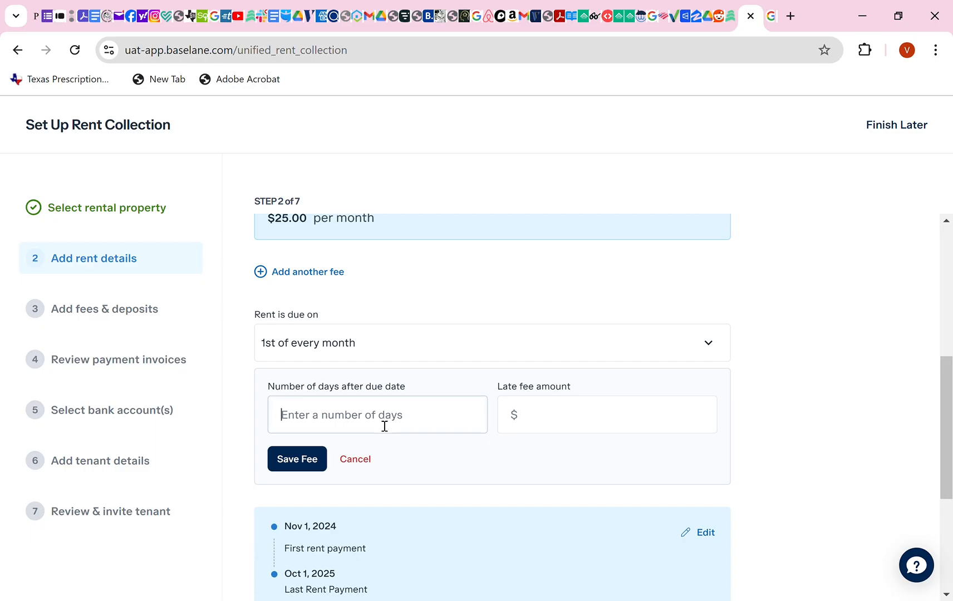
text(3)
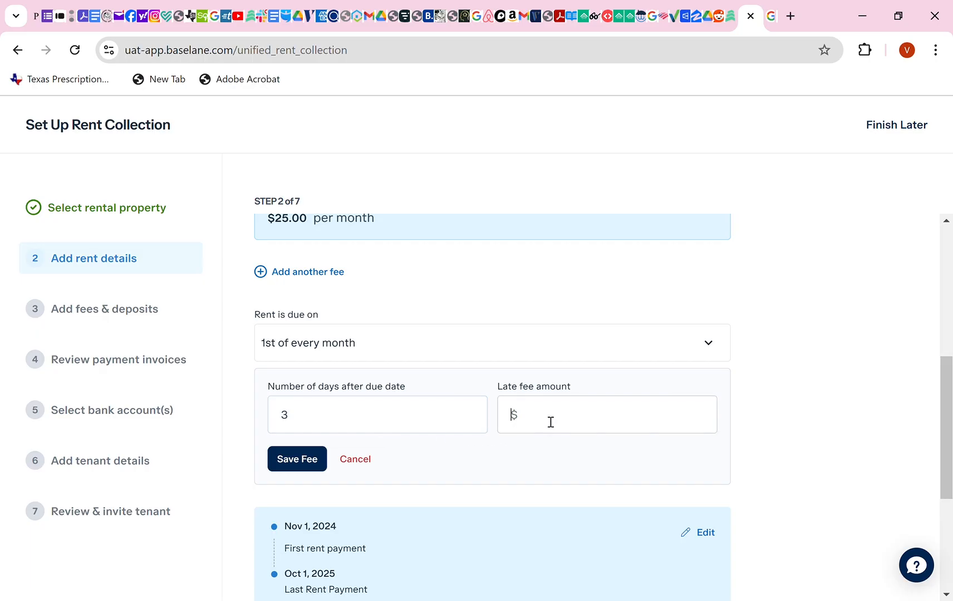
text(5)
click(304, 460)
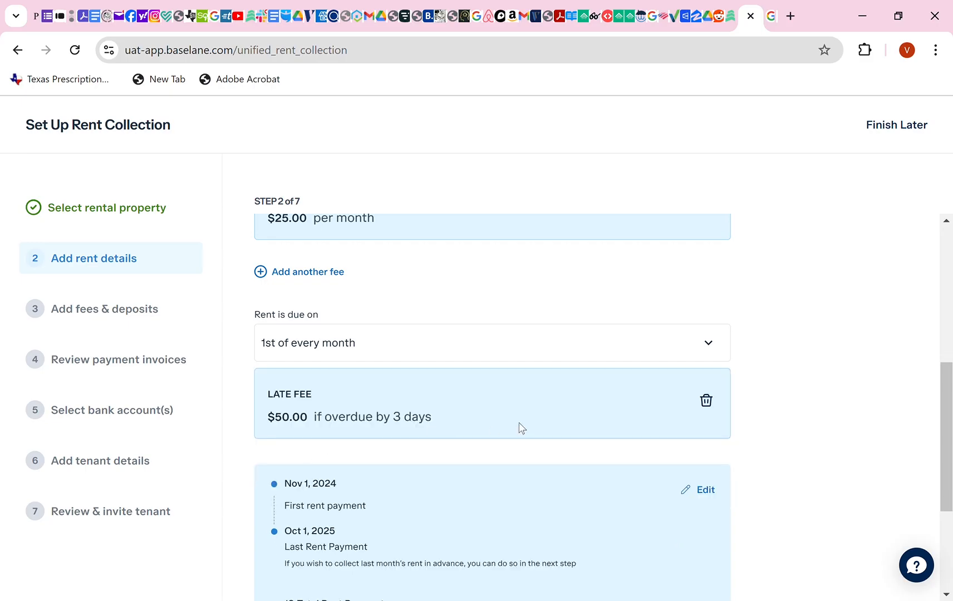
scroll(522, 428, down, 1)
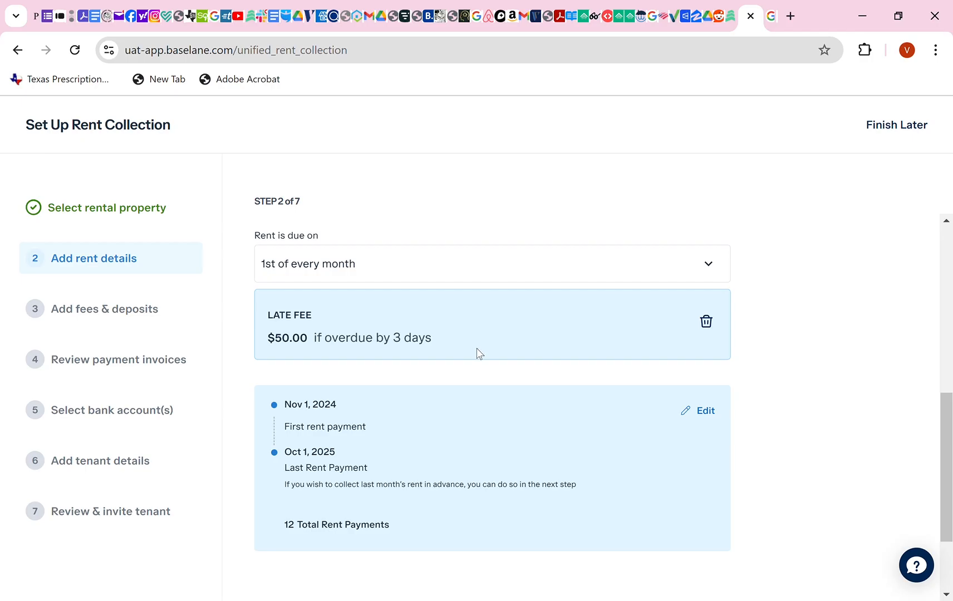
scroll(477, 353, down, 1)
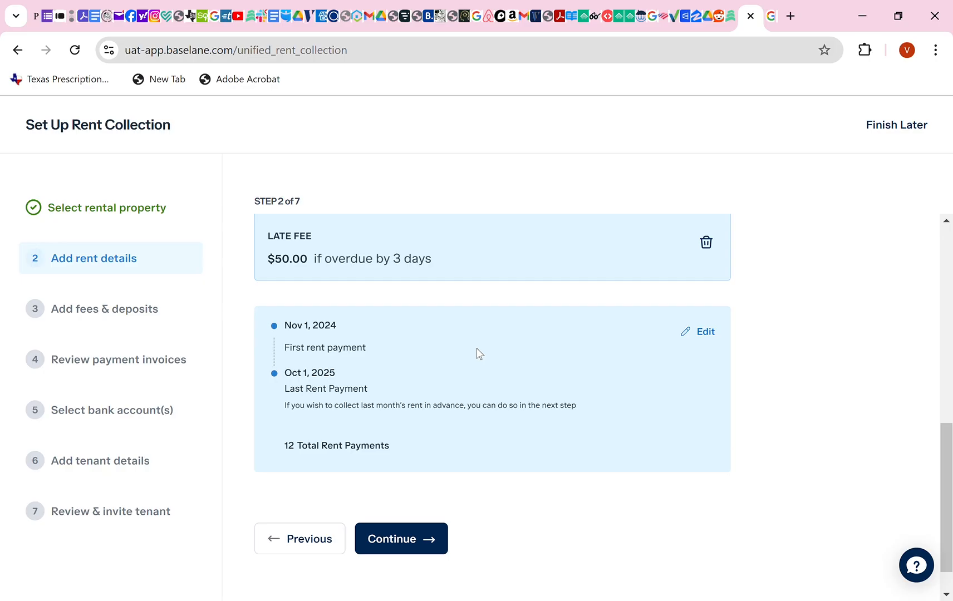
scroll(477, 352, down, 1)
scroll(478, 353, up, 1)
scroll(477, 353, down, 1)
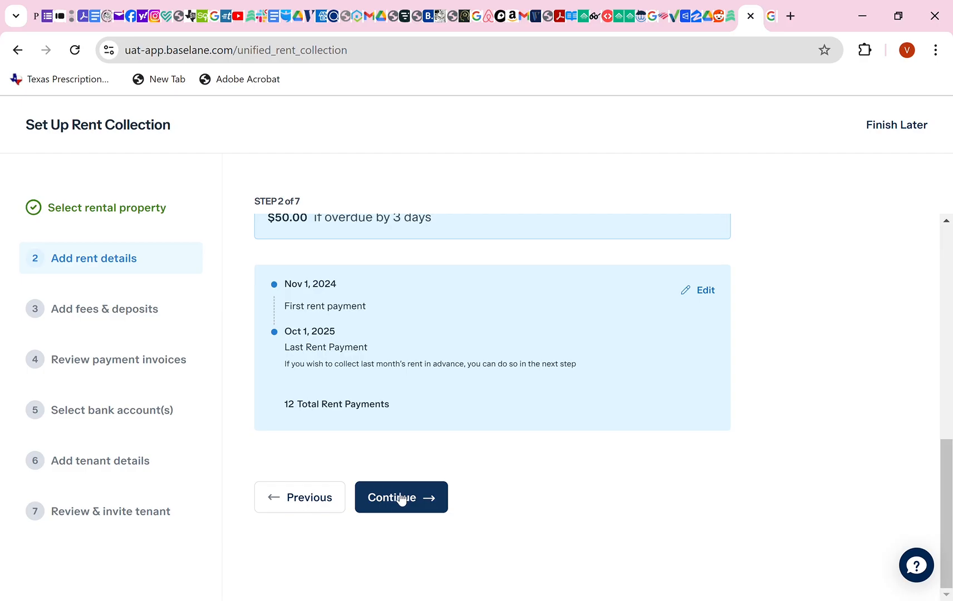
Turn on a $1,500 security deposit due Oct 01, 2024, left unmarked as paid.
click(397, 501)
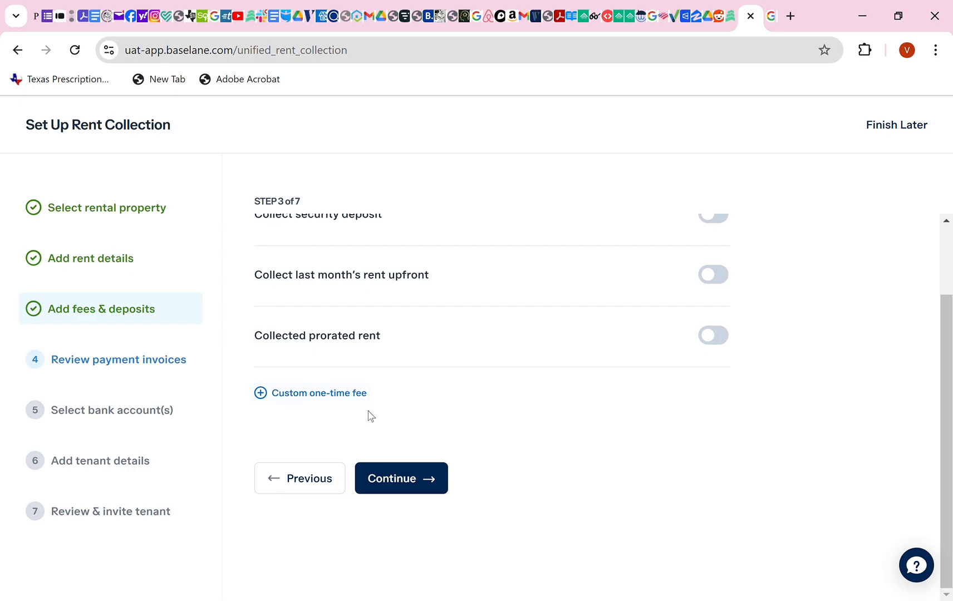
scroll(369, 417, up, 2)
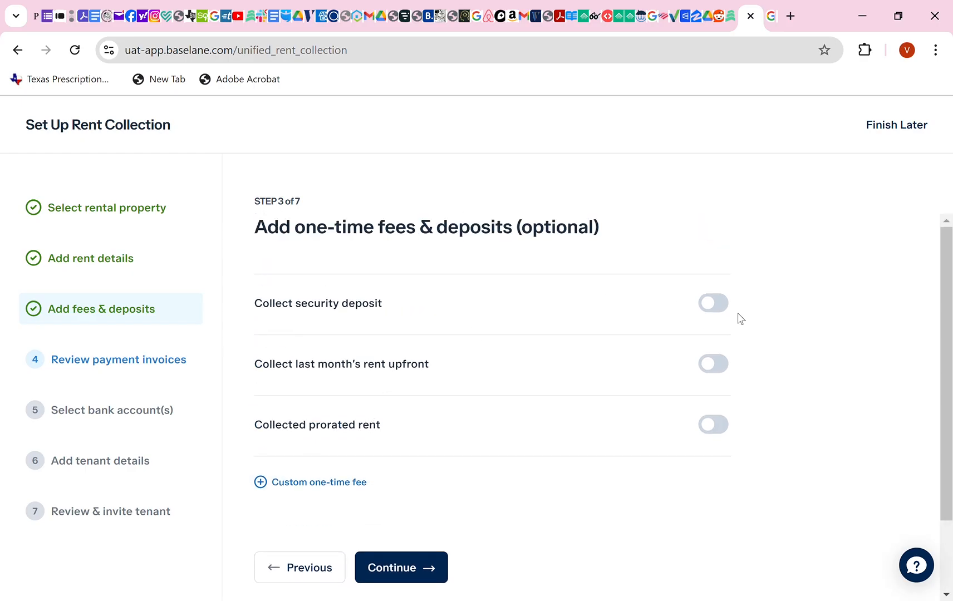
click(723, 303)
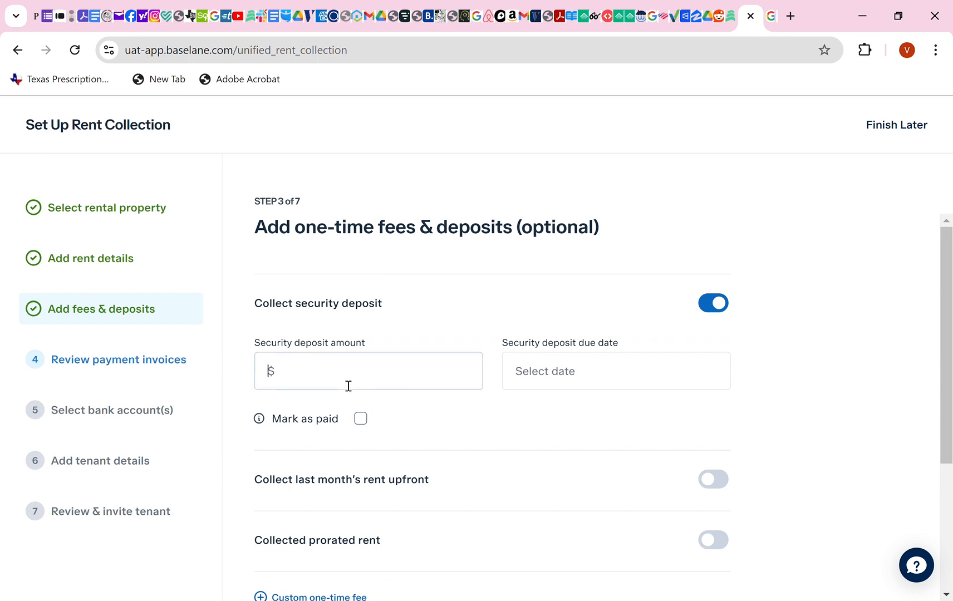
text(1500)
click(564, 380)
click(567, 504)
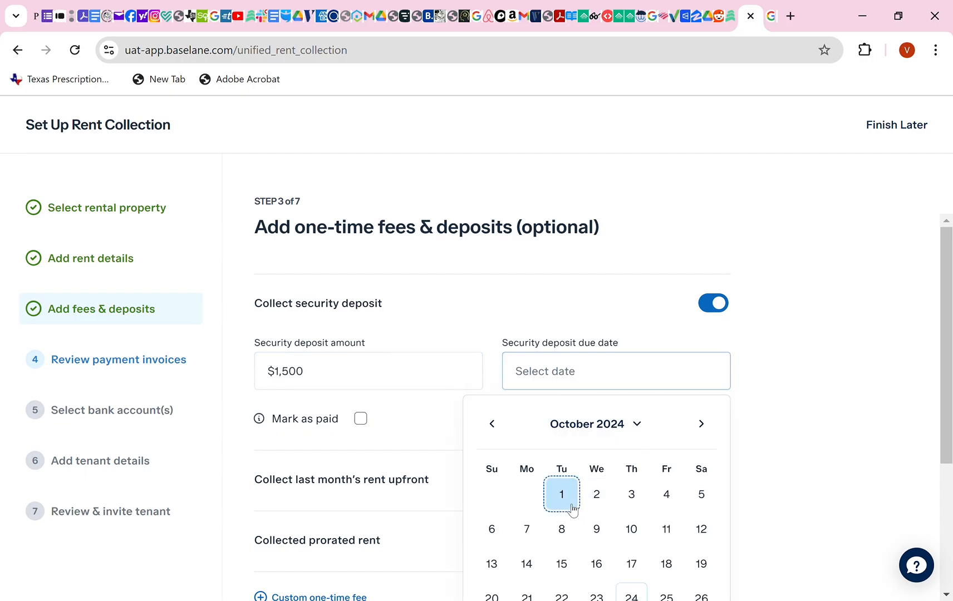
click(369, 420)
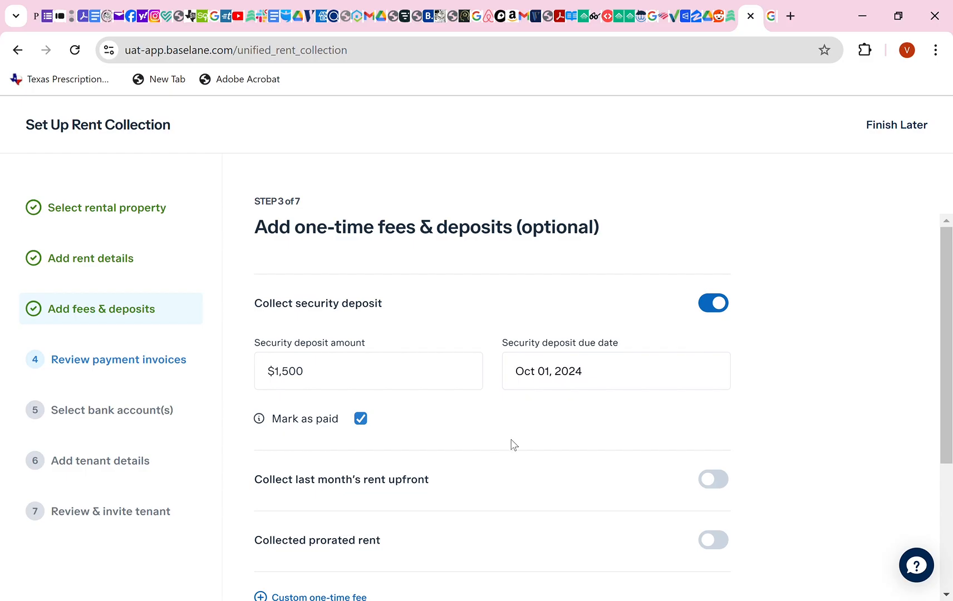
click(362, 422)
Turn on last month's rent upfront and first try setting its due date to October 2025.
click(709, 480)
scroll(526, 480, down, 1)
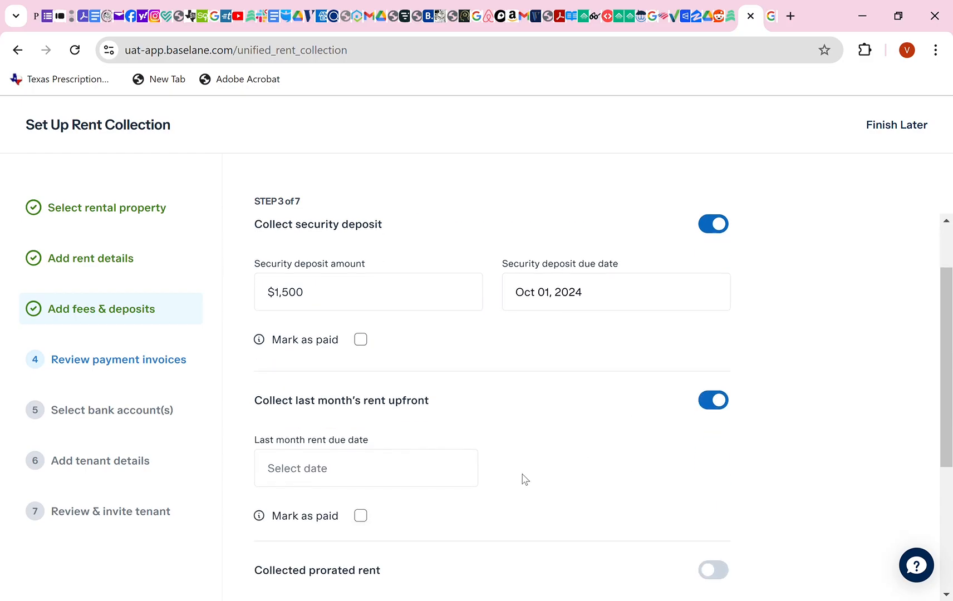
click(364, 477)
text(15000)
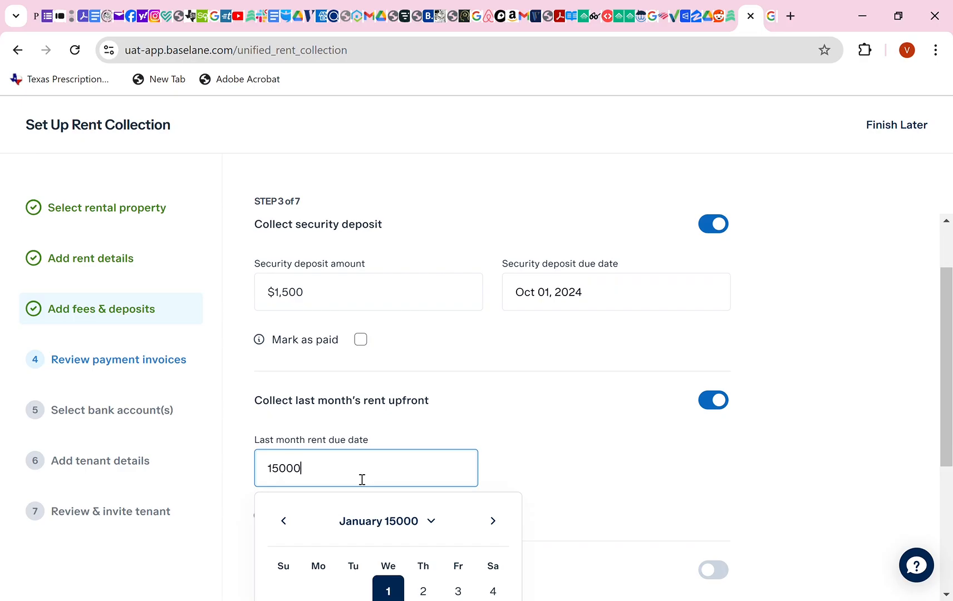
click(684, 470)
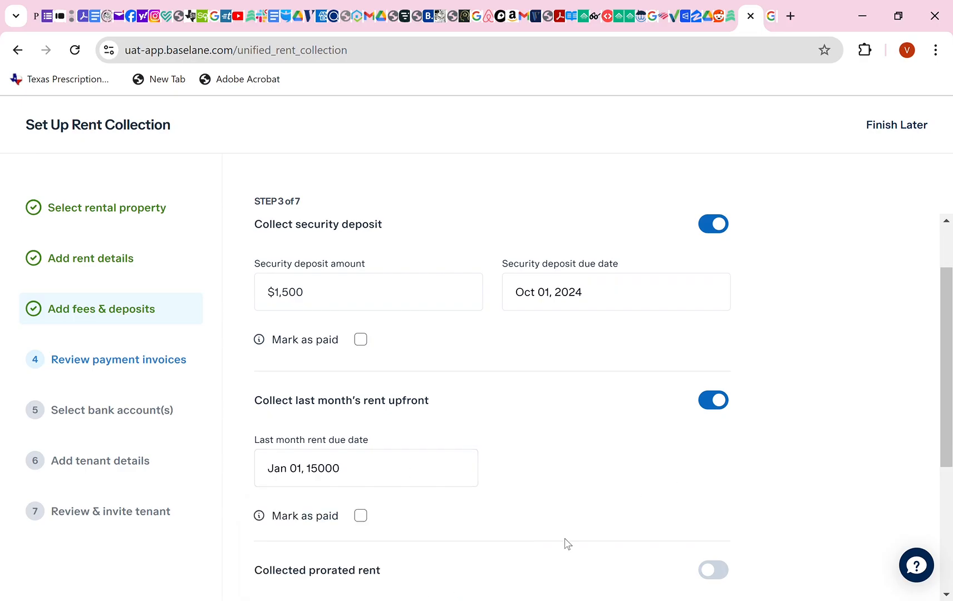
click(361, 480)
key(BackSpace)
key(BackSpace)
key(BackSpace)
key(BackSpace)
key(BackSpace)
key(BackSpace)
key(BackSpace)
key(BackSpace)
key(BackSpace)
key(BackSpace)
key(BackSpace)
key(BackSpace)
key(BackSpace)
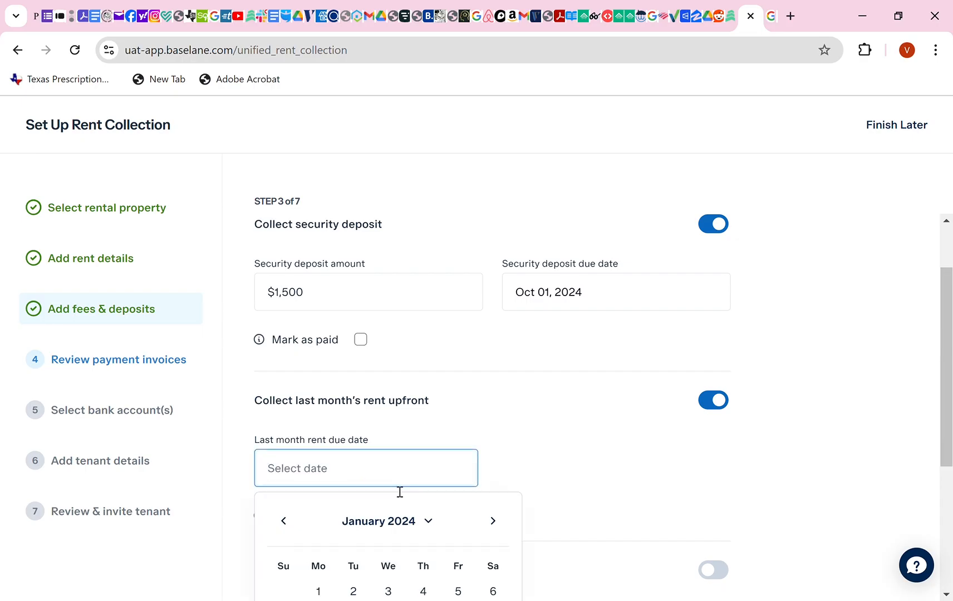
scroll(429, 526, down, 1)
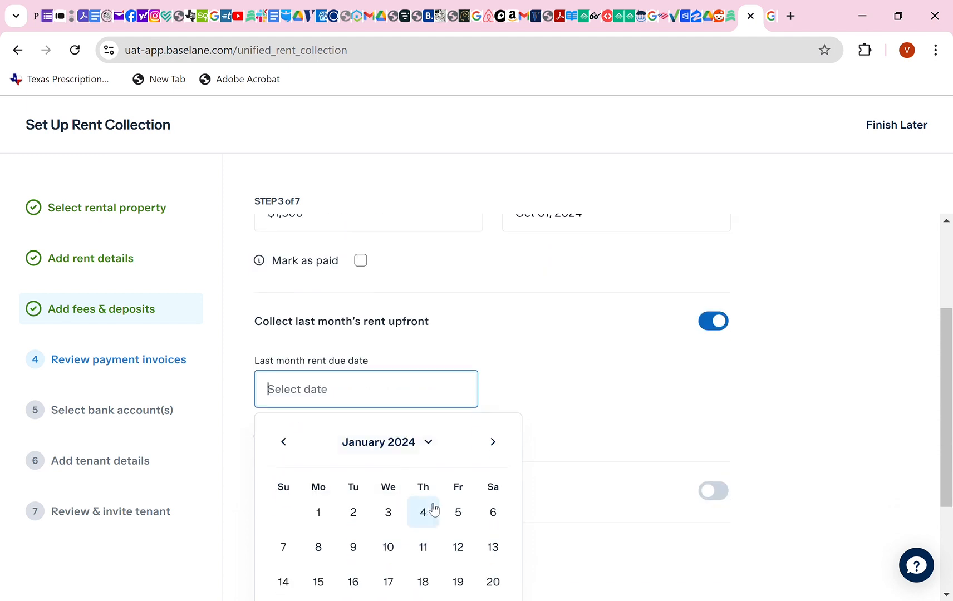
click(434, 443)
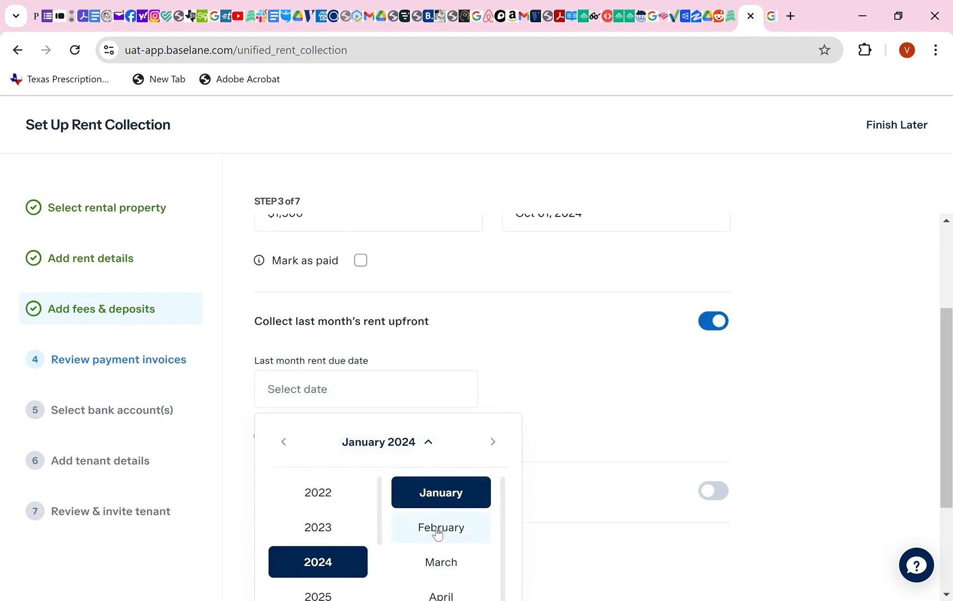
click(328, 597)
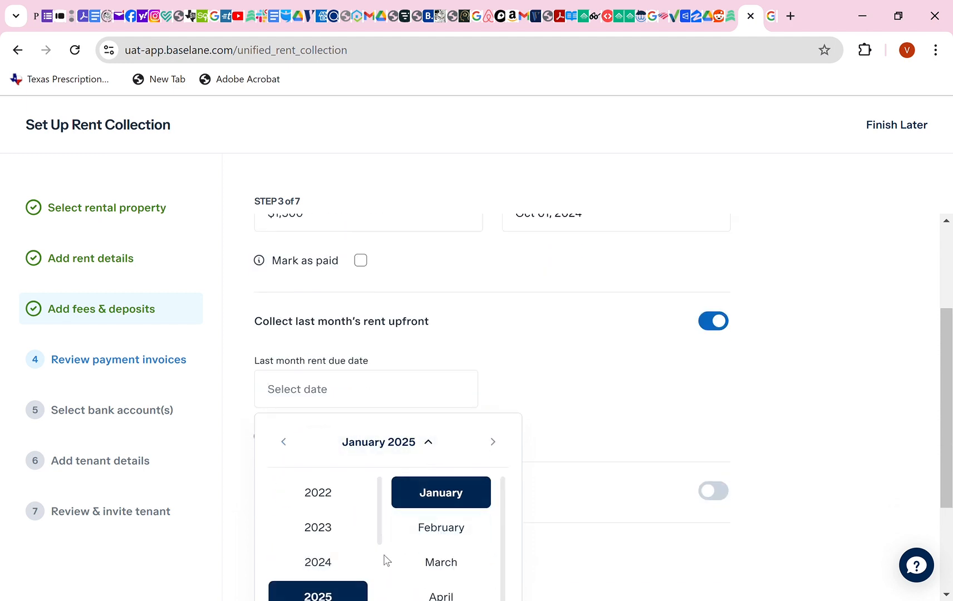
scroll(411, 553, down, 1)
scroll(427, 552, down, 1)
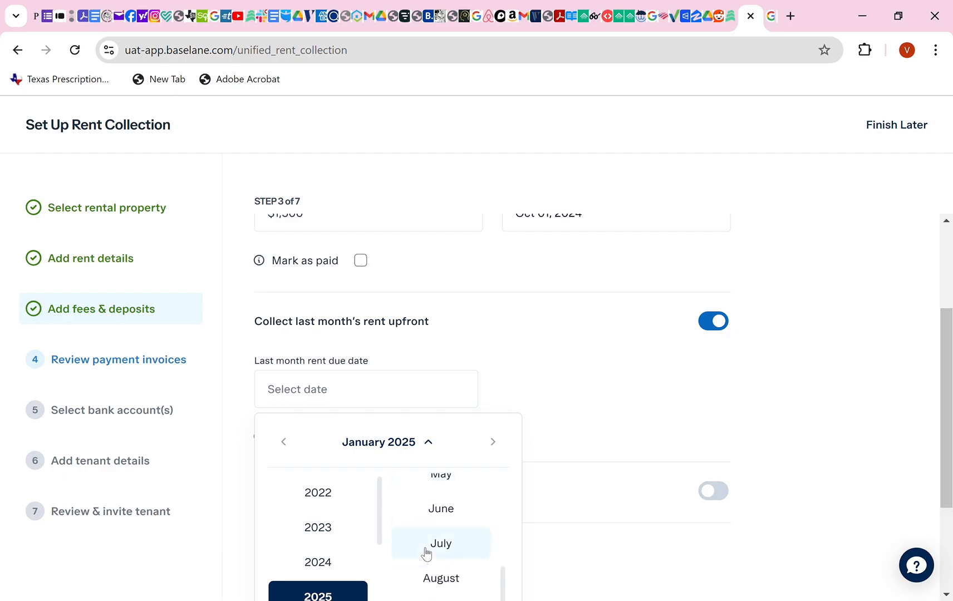
scroll(426, 553, down, 4)
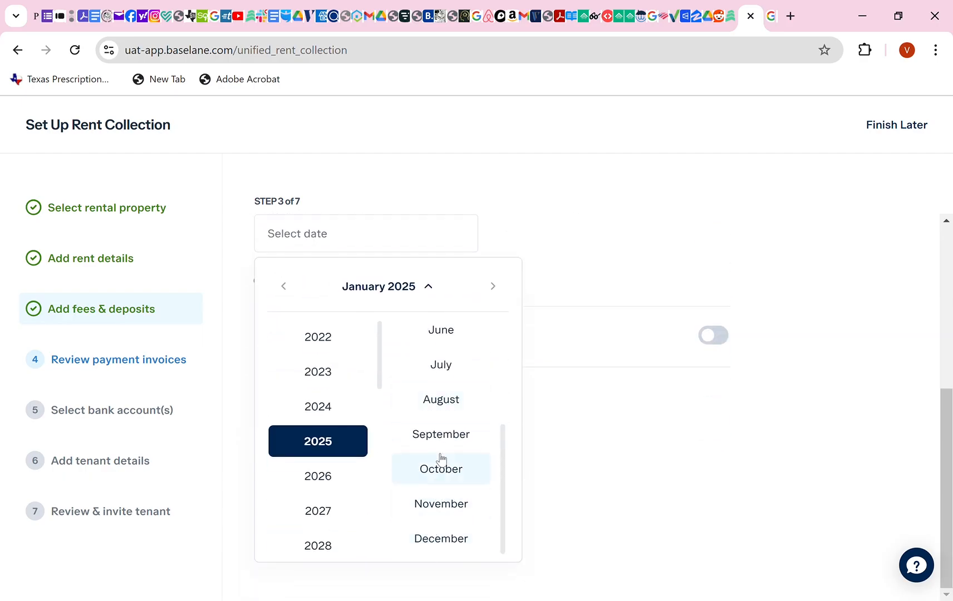
click(441, 467)
click(636, 458)
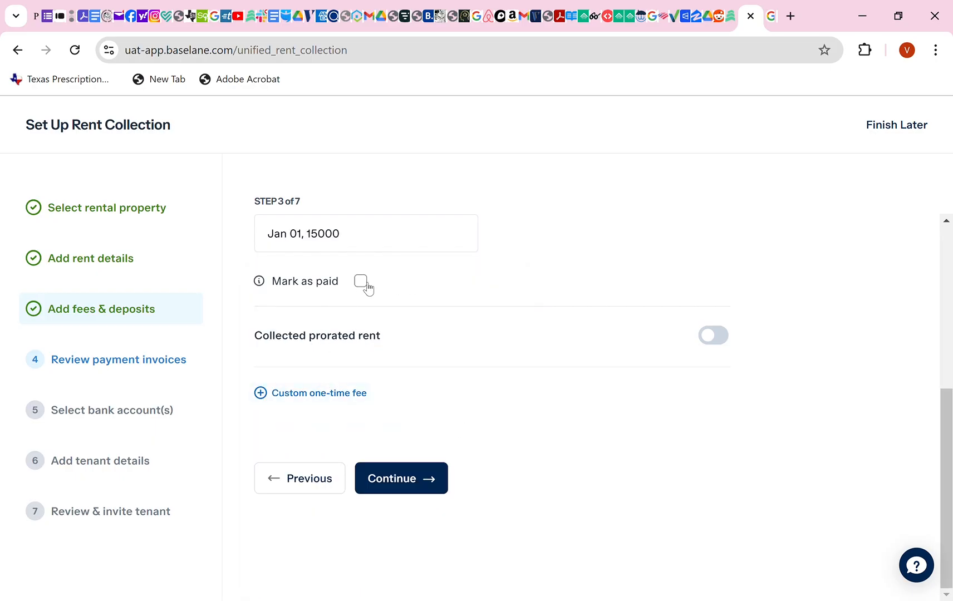
Clear the wrong due date and pick October 2025 in the month and year picker.
click(371, 246)
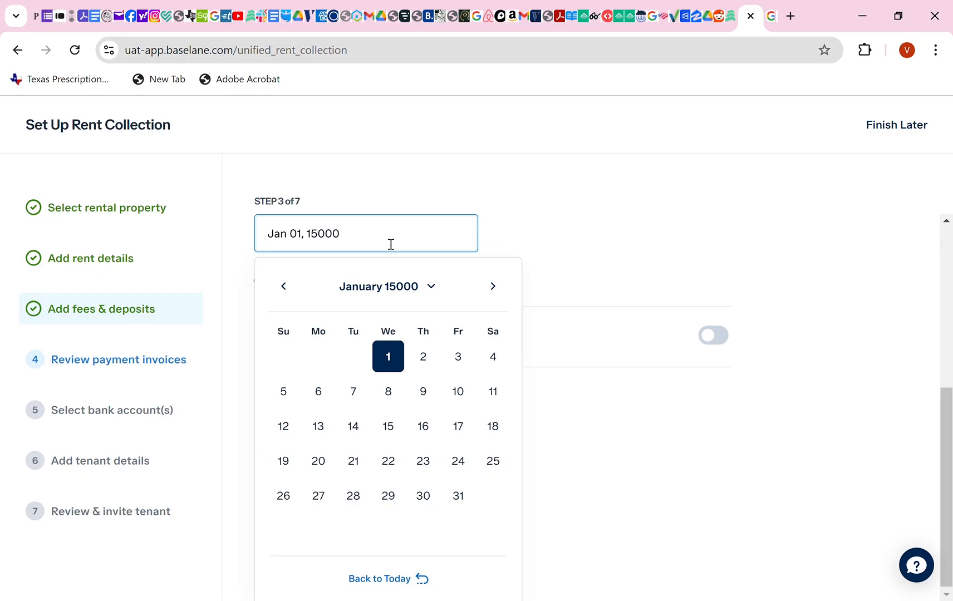
key(BackSpace)
key(BackSpace)
key(BackSpace)
key(BackSpace)
key(BackSpace)
key(BackSpace)
key(BackSpace)
key(BackSpace)
key(BackSpace)
key(BackSpace)
key(BackSpace)
key(BackSpace)
key(BackSpace)
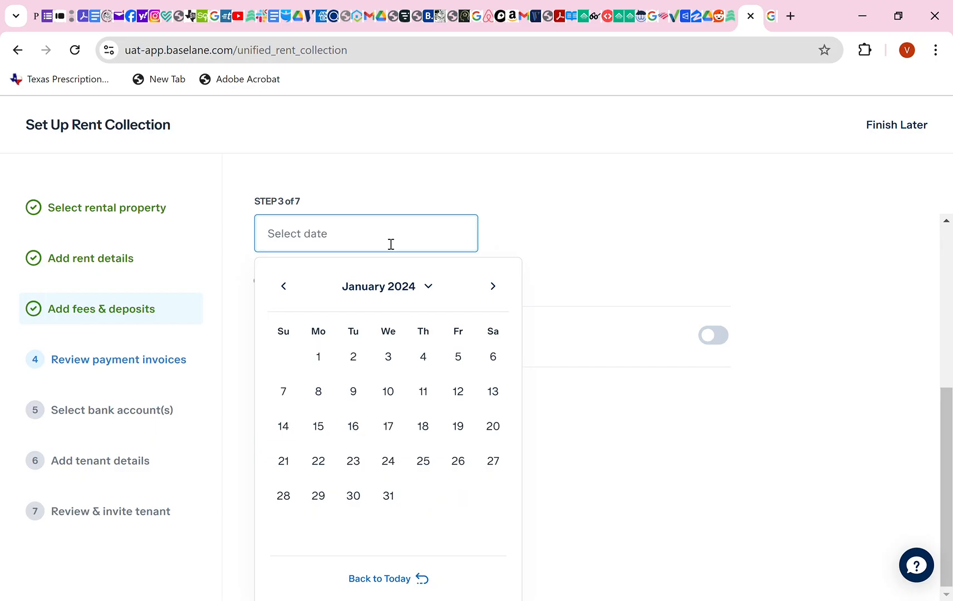
click(432, 288)
scroll(434, 494, down, 4)
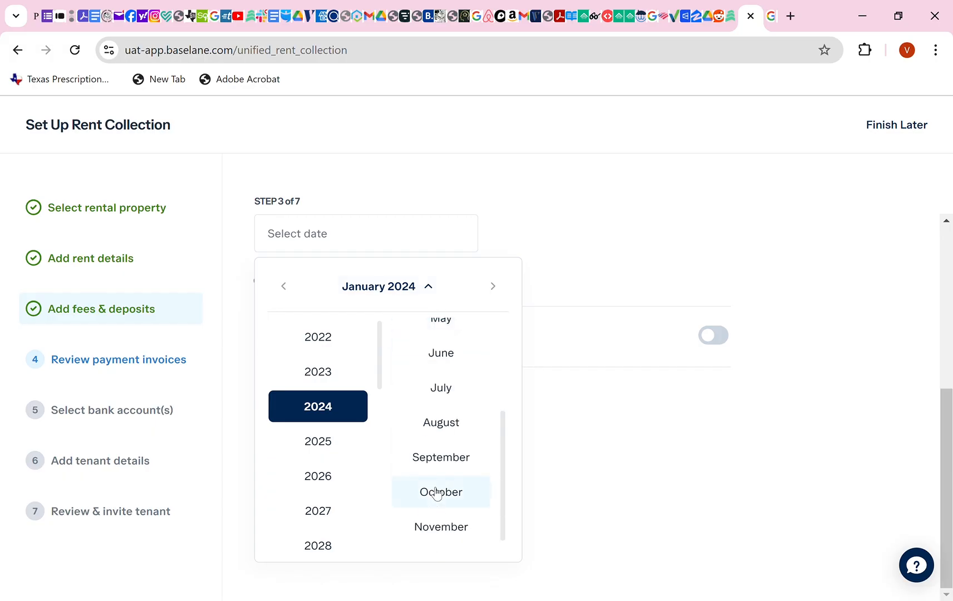
click(436, 492)
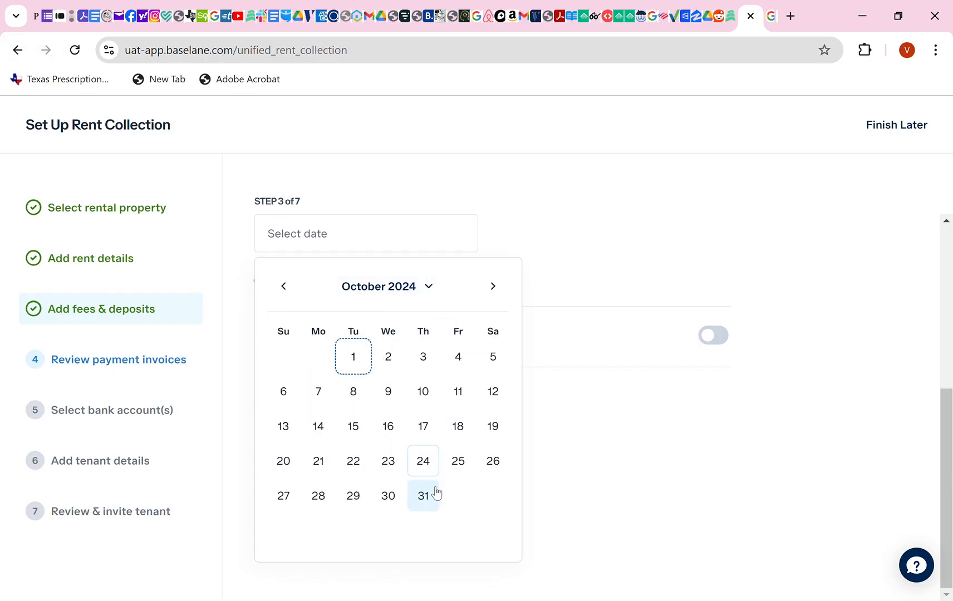
click(429, 287)
click(329, 448)
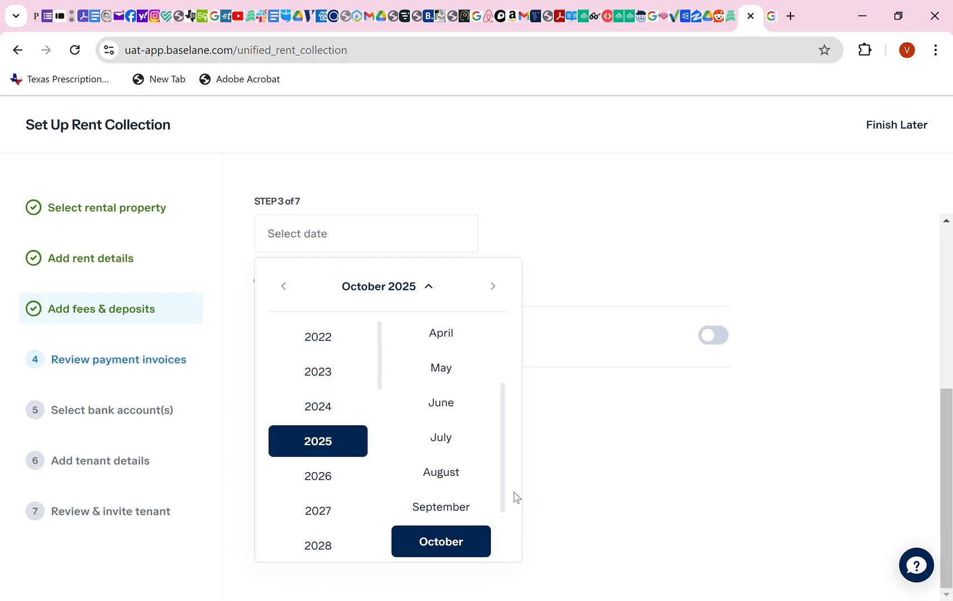
click(461, 540)
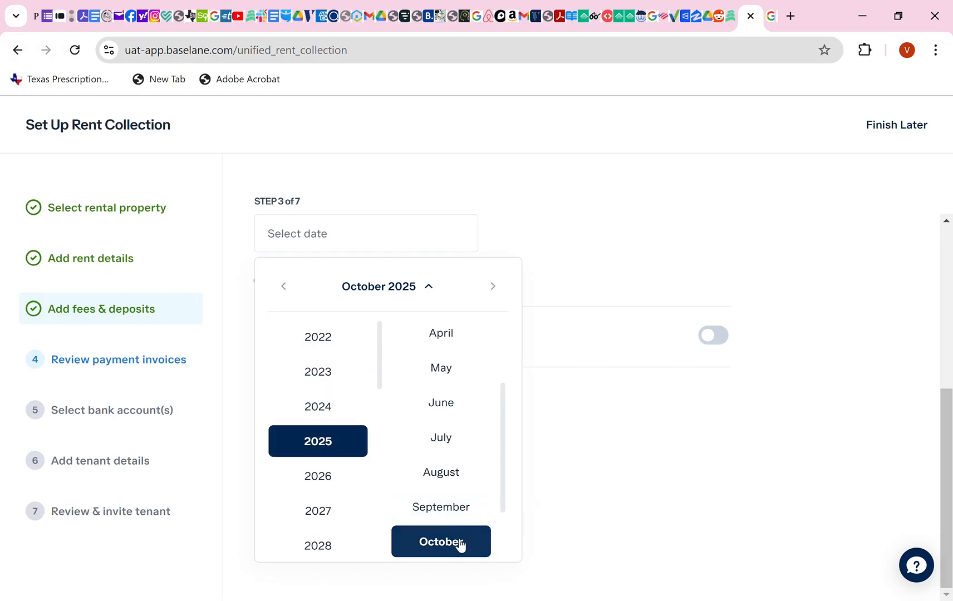
click(588, 490)
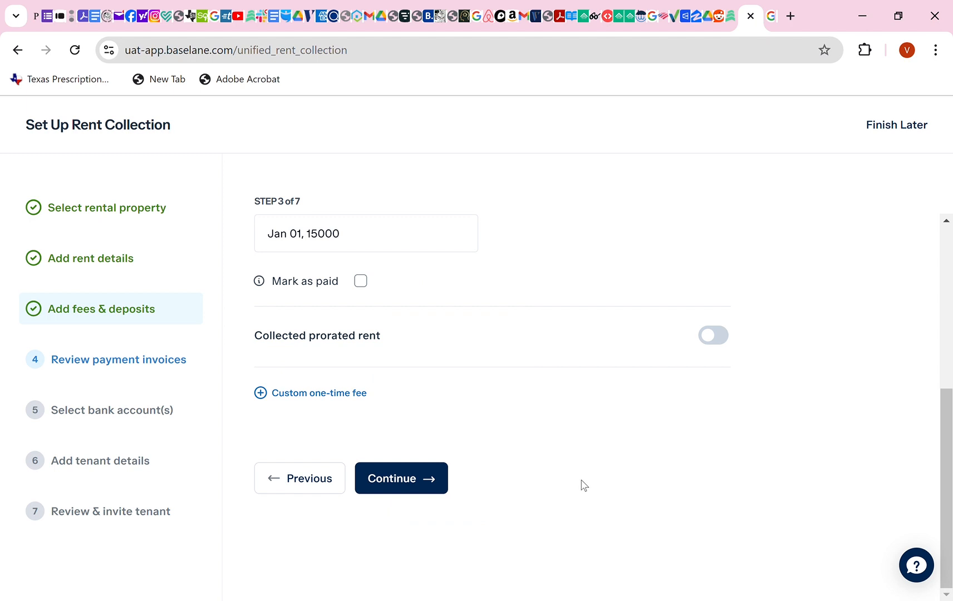
Retype the last month's rent due date as October 1, 2025 and confirm it.
click(409, 236)
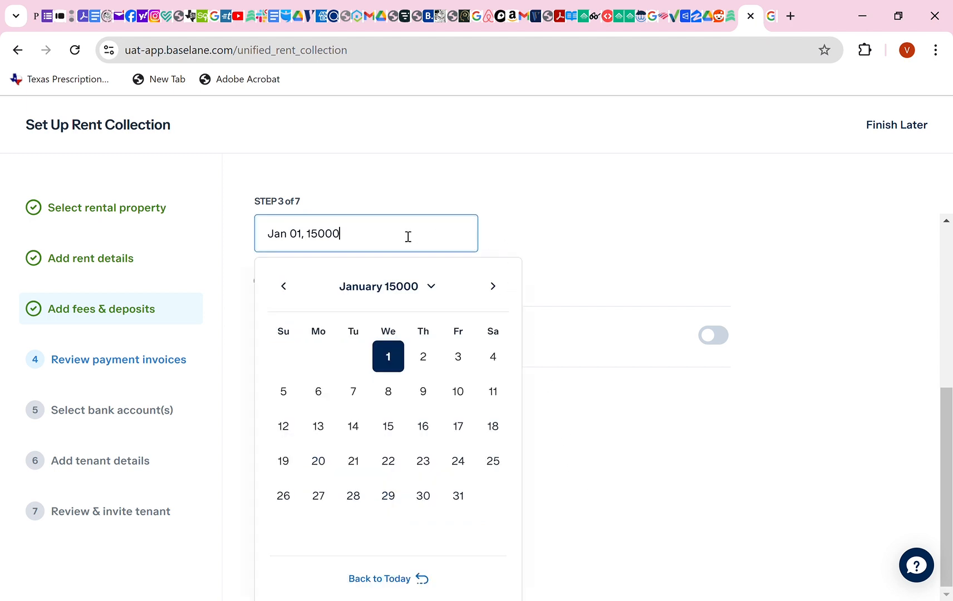
drag(408, 237, 282, 234)
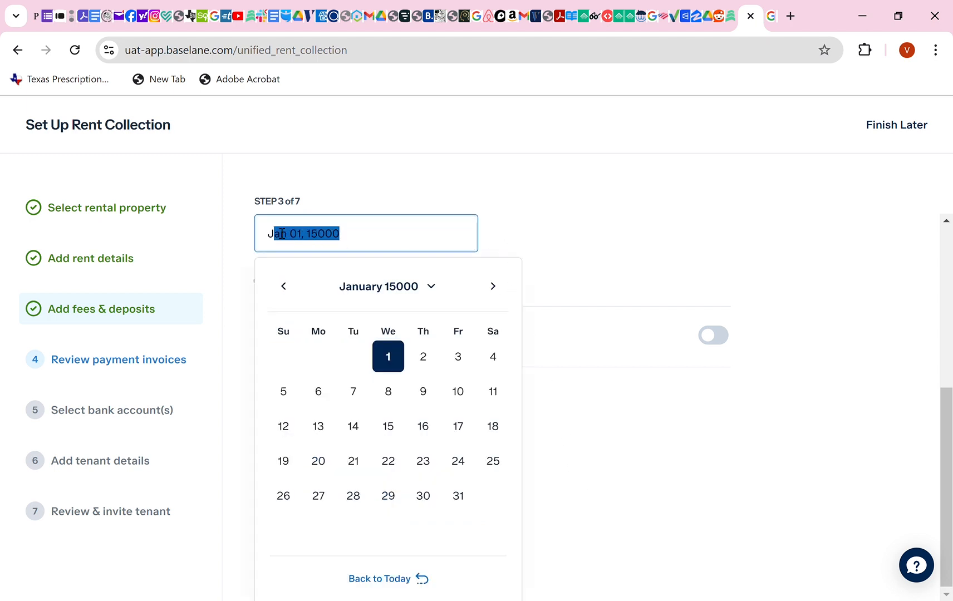
key(BackSpace)
key(BackSpace)
key(BackSpace)
text(Ocdtobe)
key(BackSpace)
key(BackSpace)
key(BackSpace)
key(BackSpace)
text(ob)
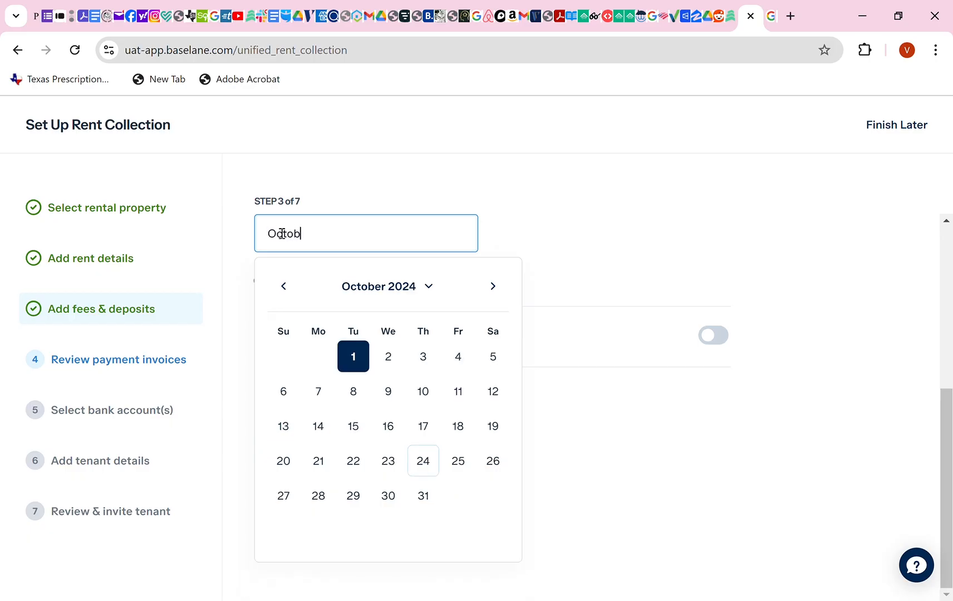
text(er 1)
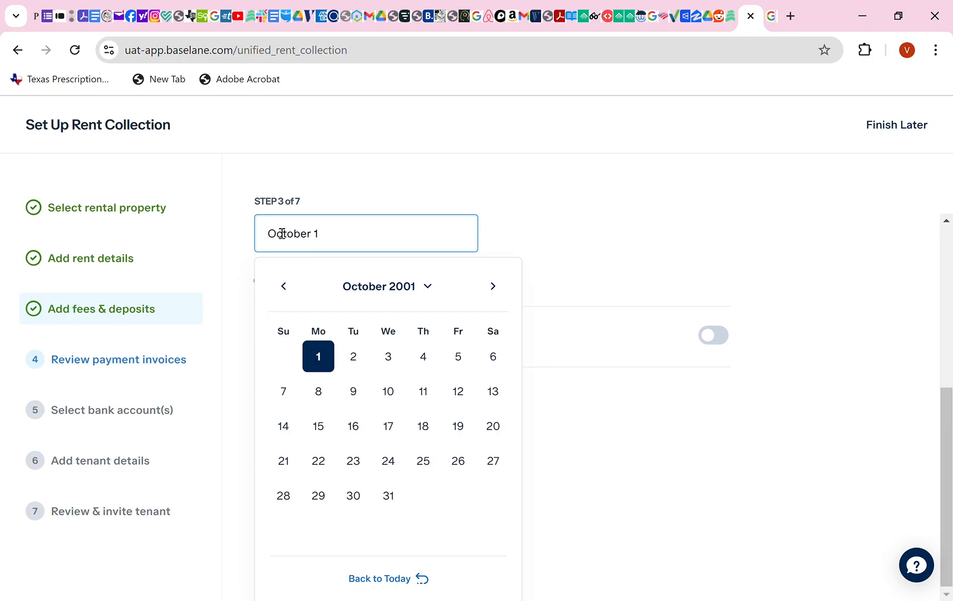
text(19)
key(BackSpace)
key(BackSpace)
text(2025)
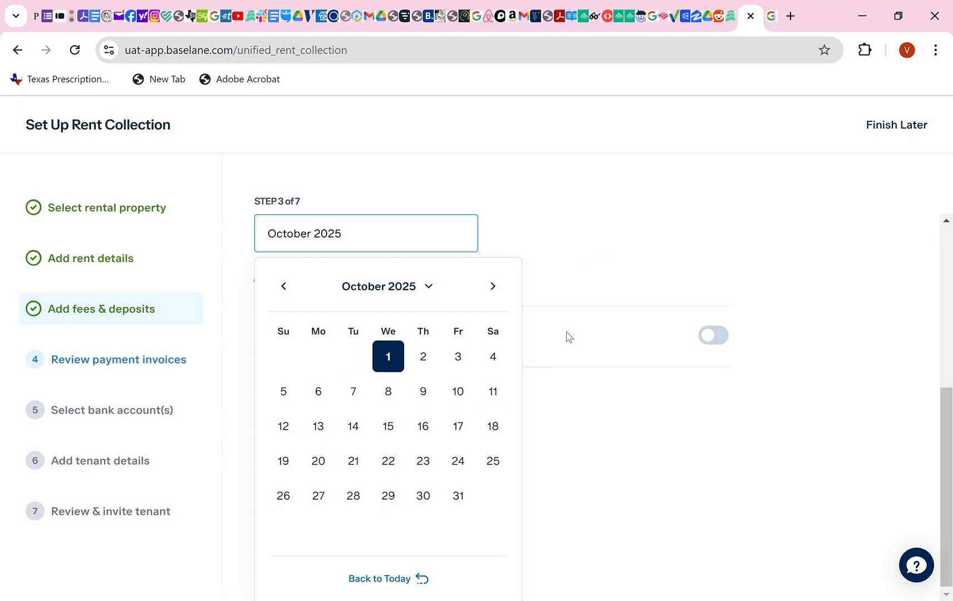
click(585, 445)
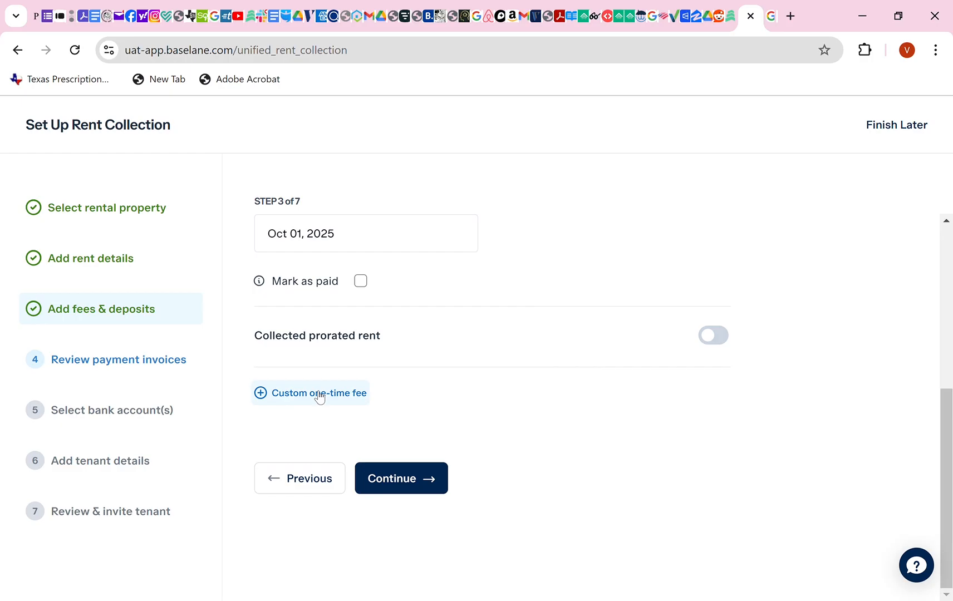
Add $750 prorated rent due Oct 15, 2024 and continue to the invoice review.
click(714, 336)
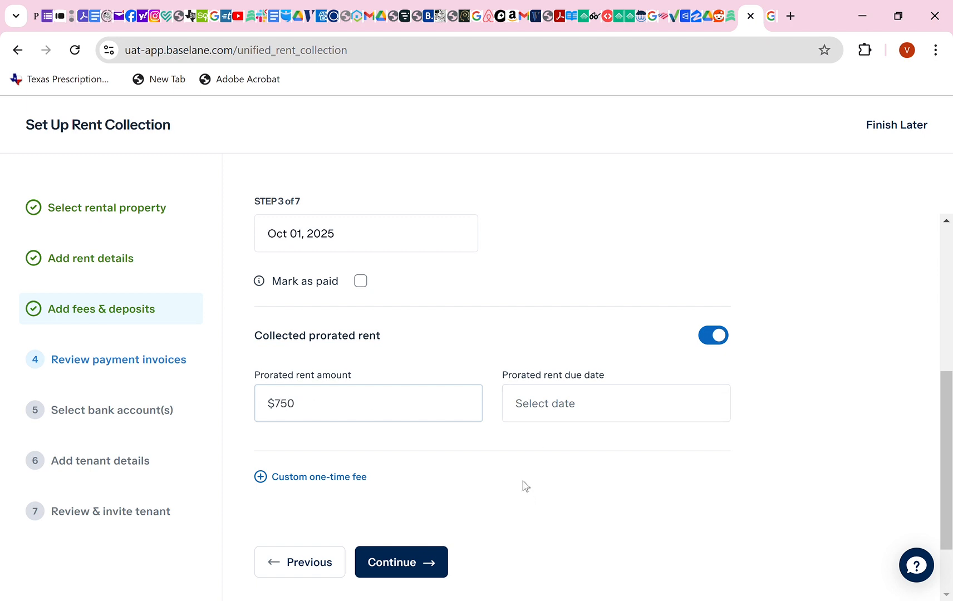
click(412, 563)
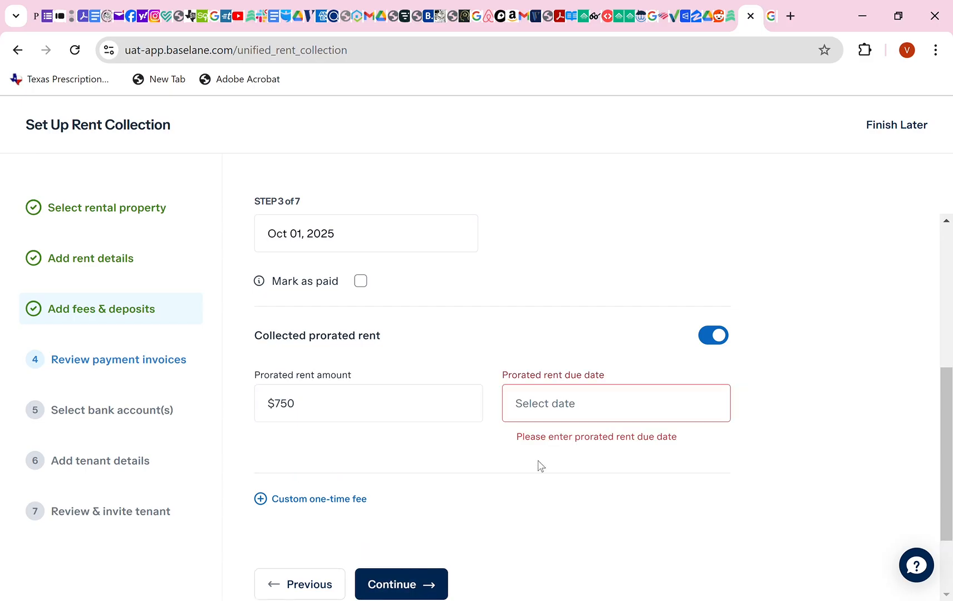
click(569, 409)
scroll(598, 520, down, 2)
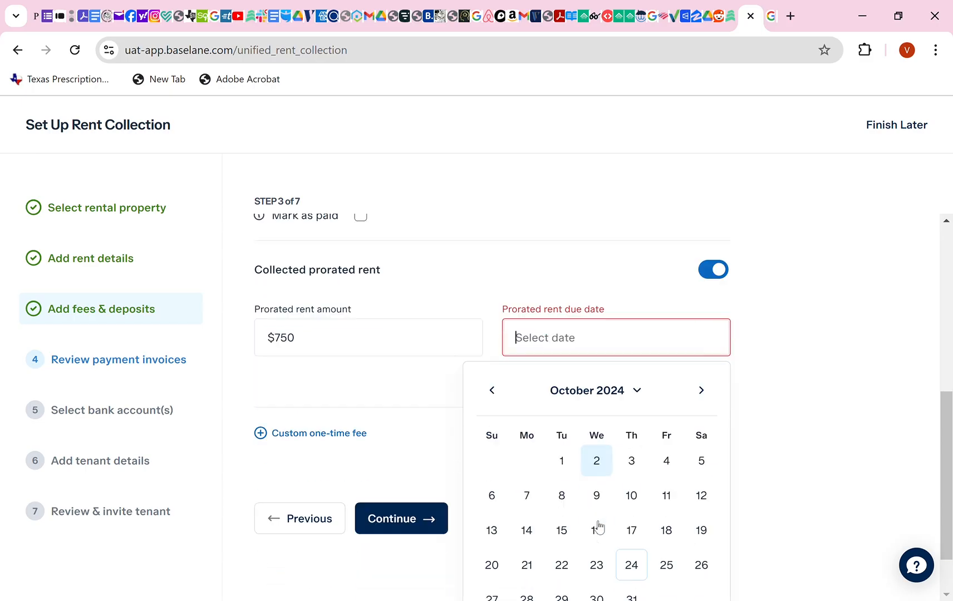
click(562, 519)
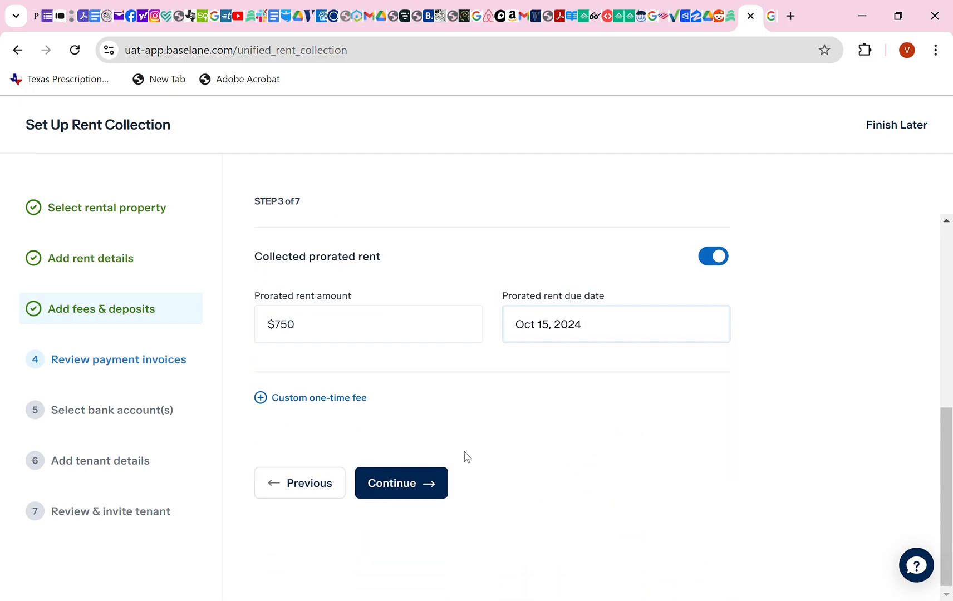
click(417, 485)
scroll(437, 440, up, 10)
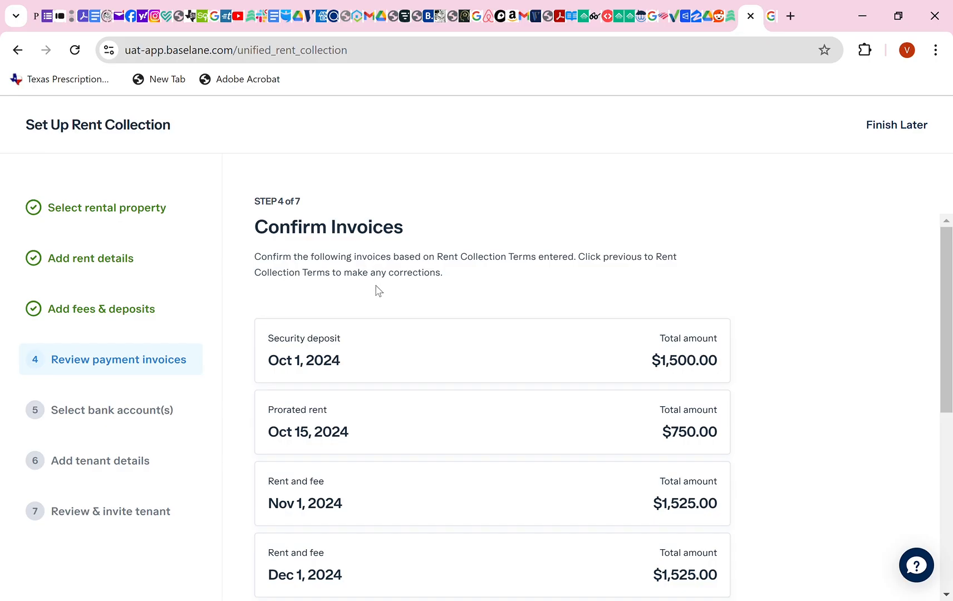
Load all rent invoices through the Oct 1, 2025 last month rent, then continue to step 5.
scroll(378, 290, down, 6)
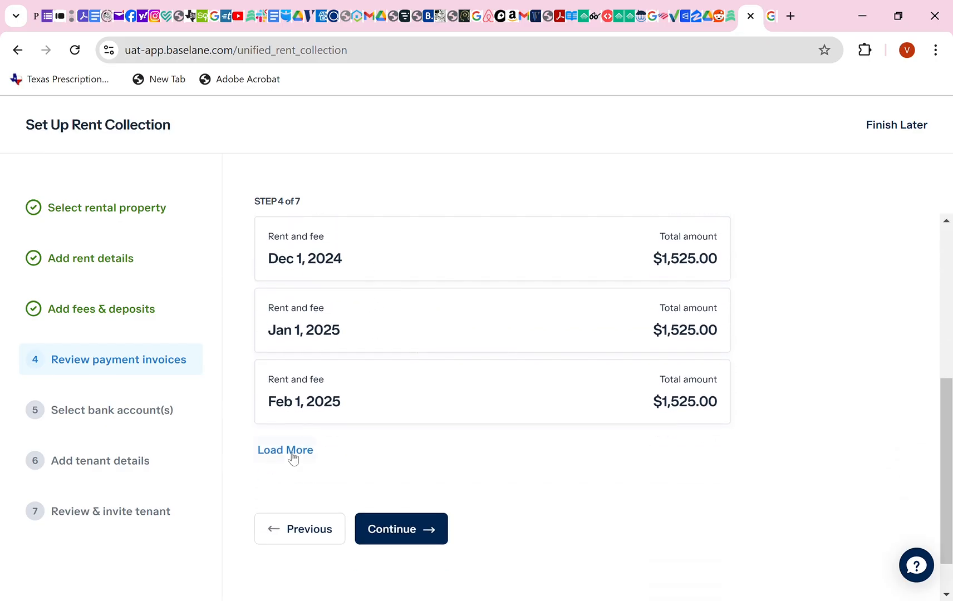
click(294, 454)
scroll(458, 440, down, 5)
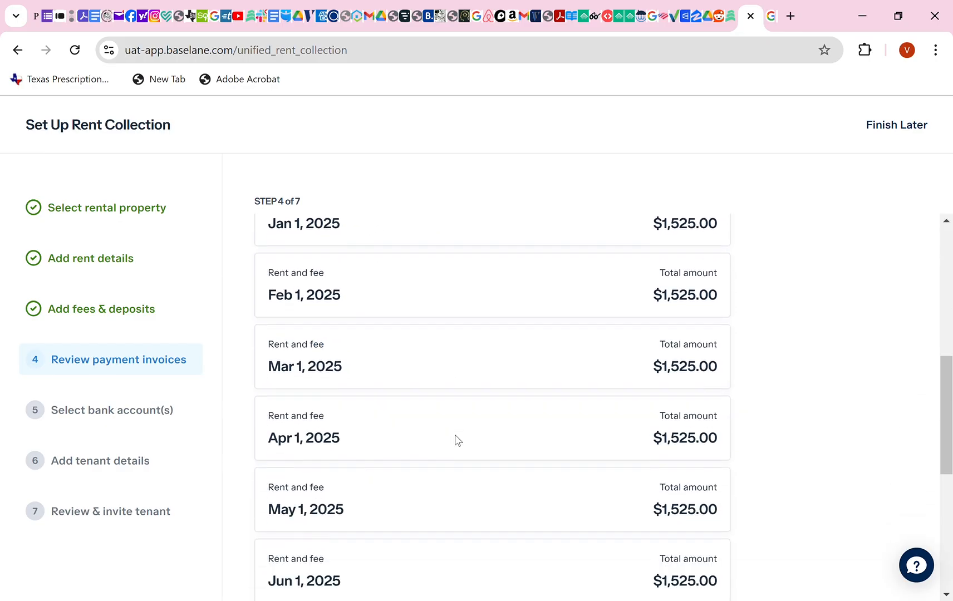
scroll(457, 439, up, 10)
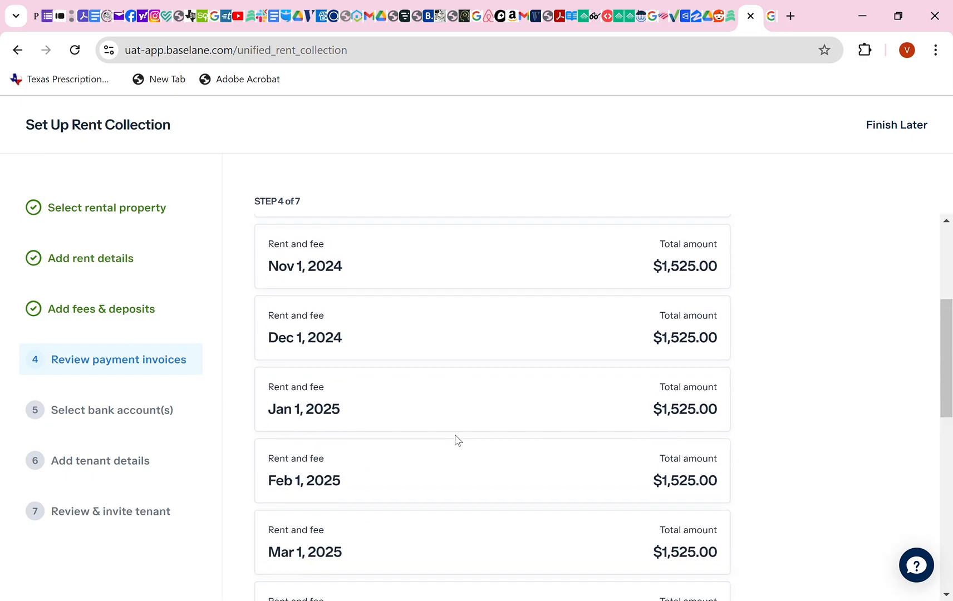
scroll(457, 440, down, 10)
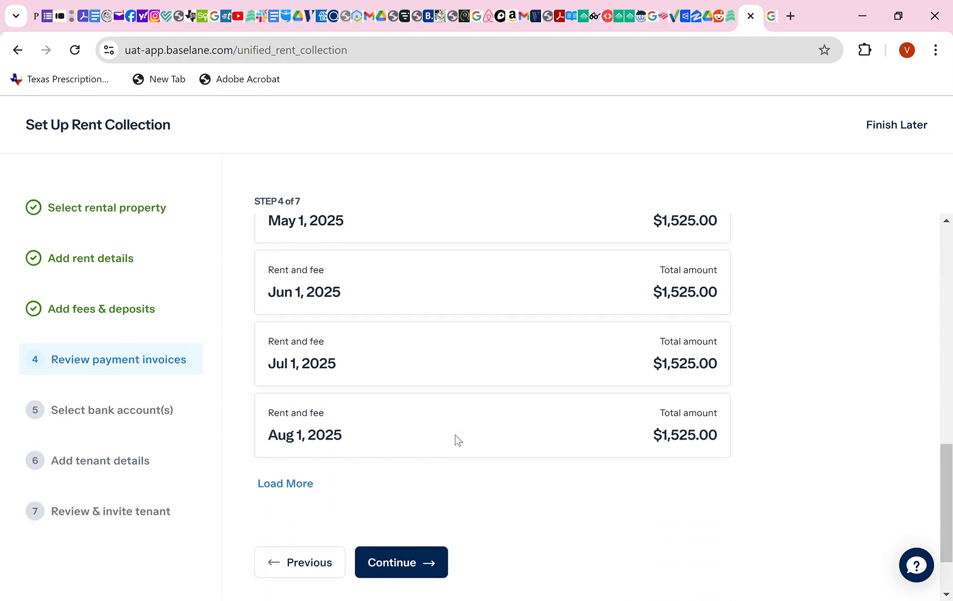
click(301, 483)
scroll(424, 459, down, 3)
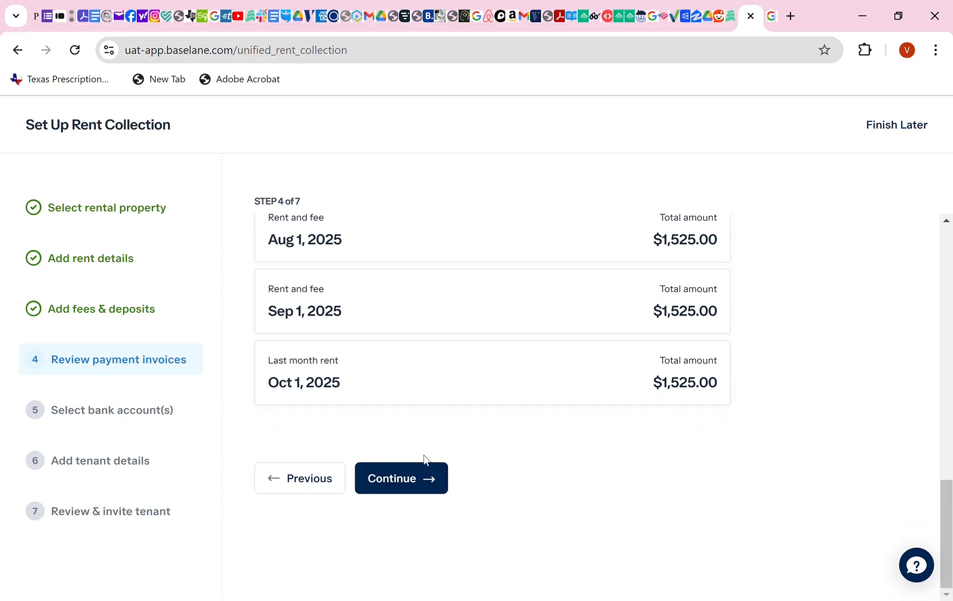
click(408, 476)
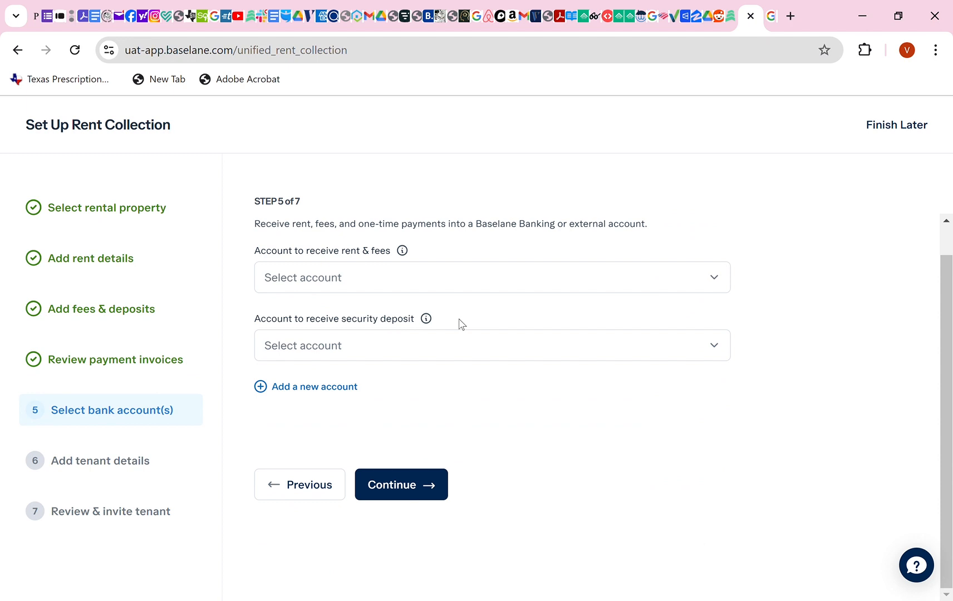
Receive rent and fees into the Apex Investors LLC LTR account.
click(442, 281)
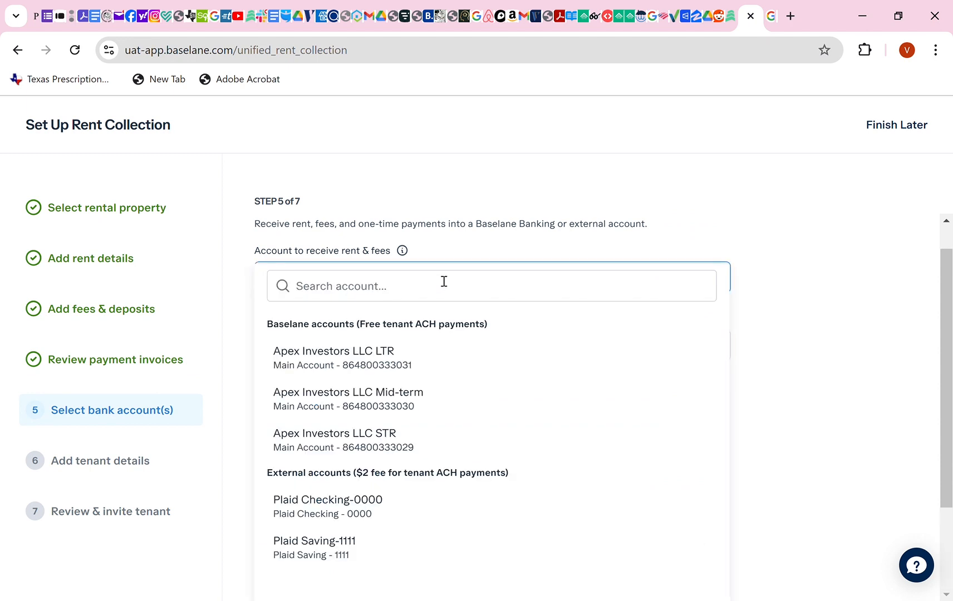
click(457, 250)
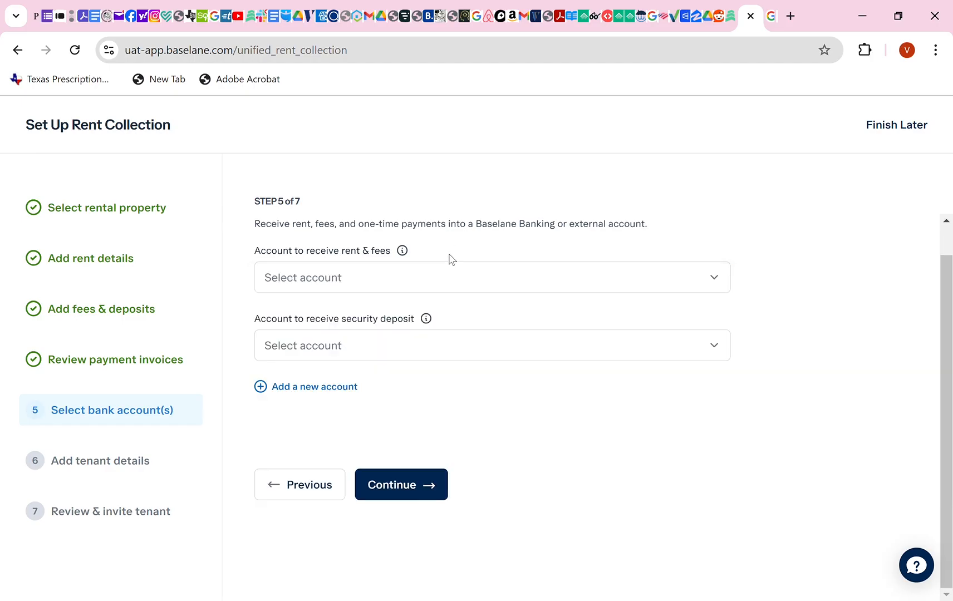
click(337, 282)
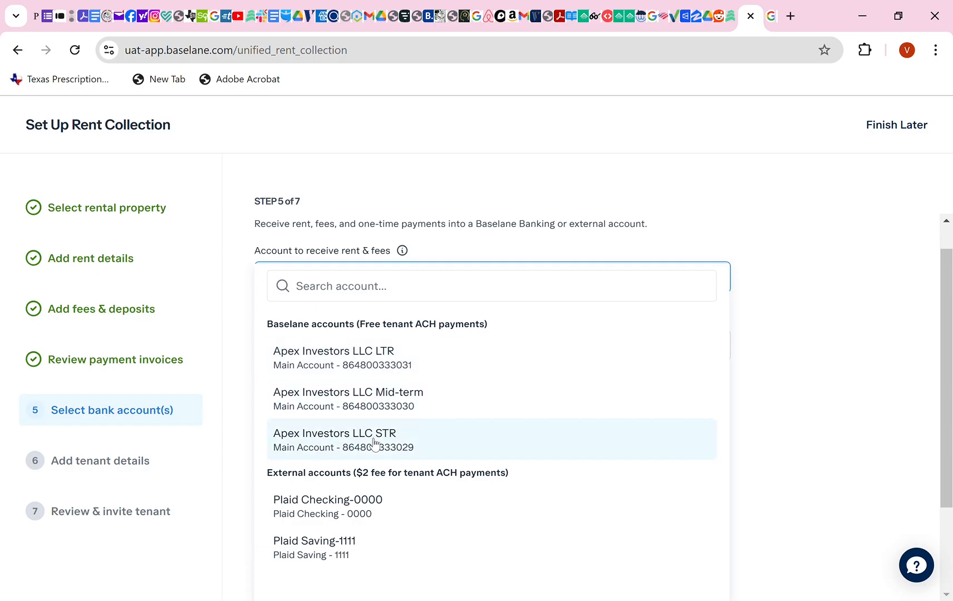
click(372, 361)
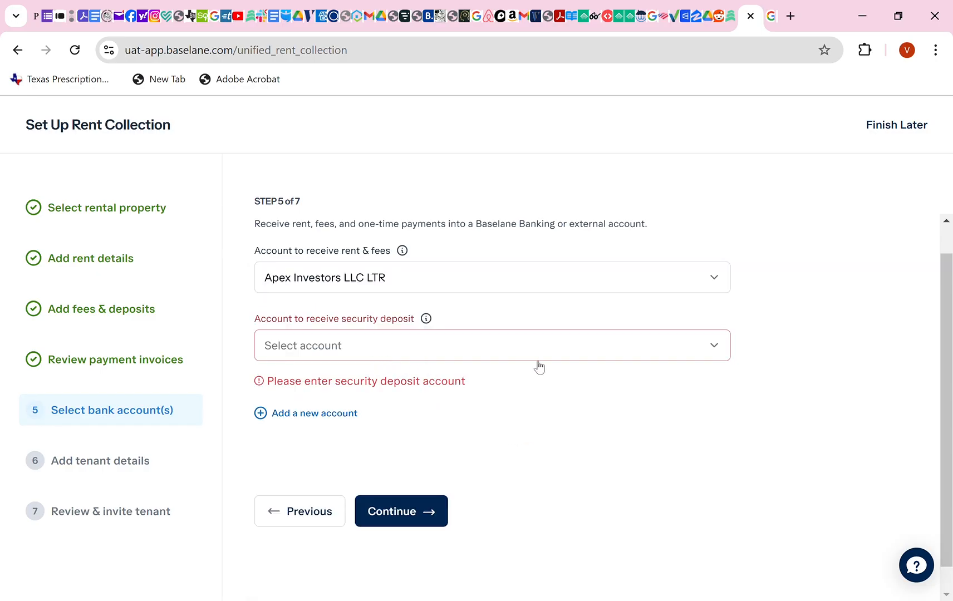
Receive the security deposit into Apex Investors LLC LTR too and continue to tenant details.
click(494, 352)
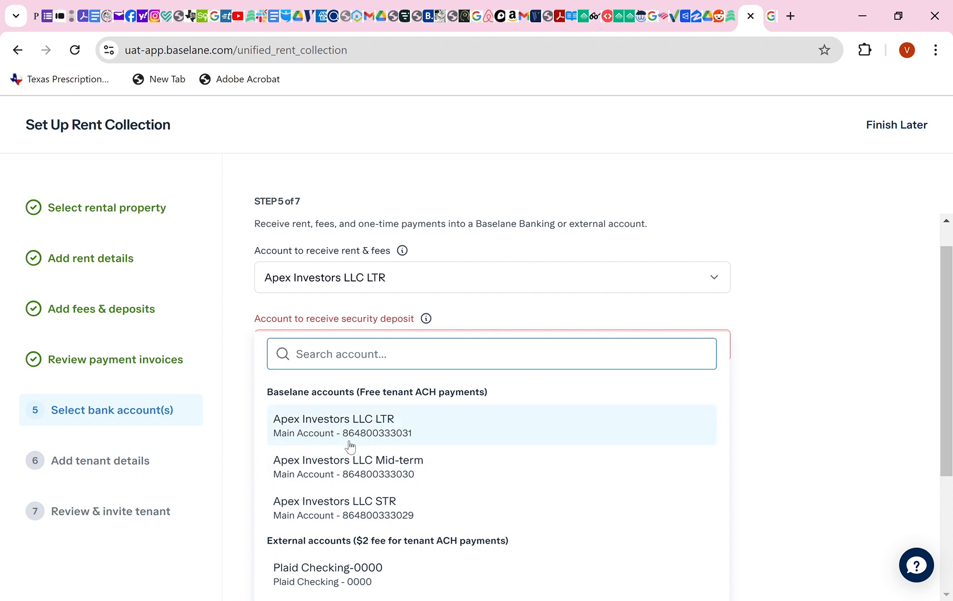
click(823, 435)
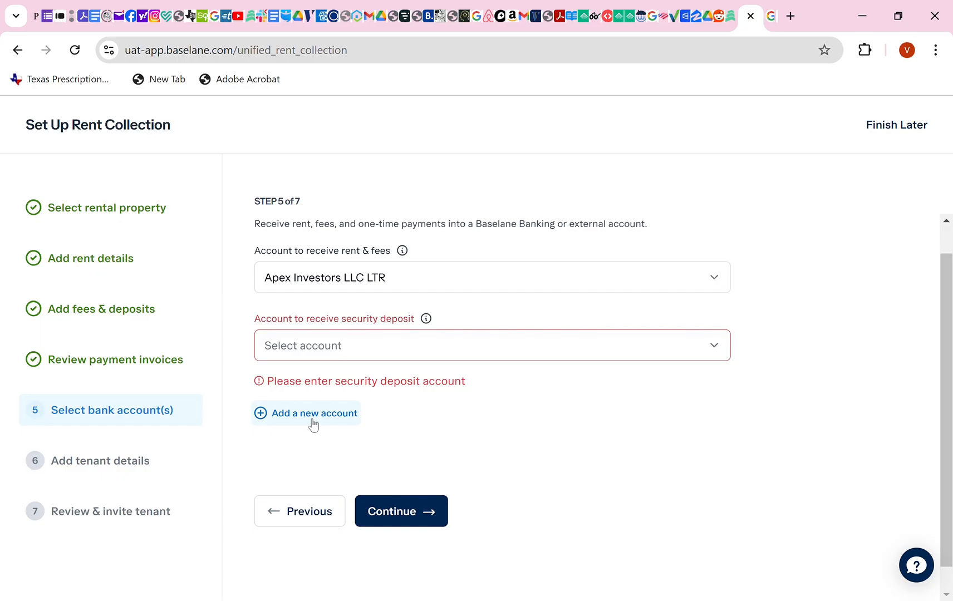
click(411, 517)
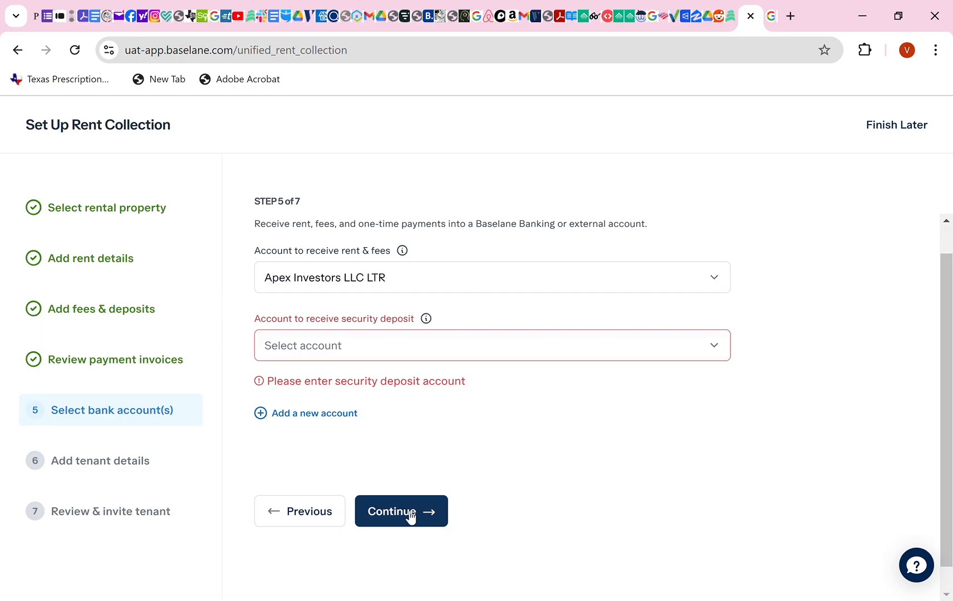
click(421, 517)
click(426, 355)
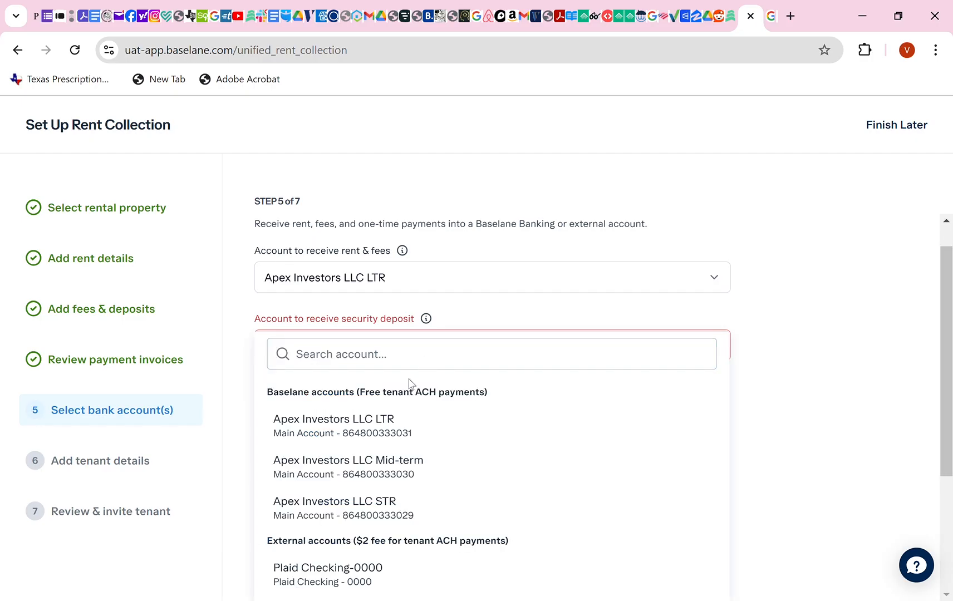
click(396, 429)
click(400, 491)
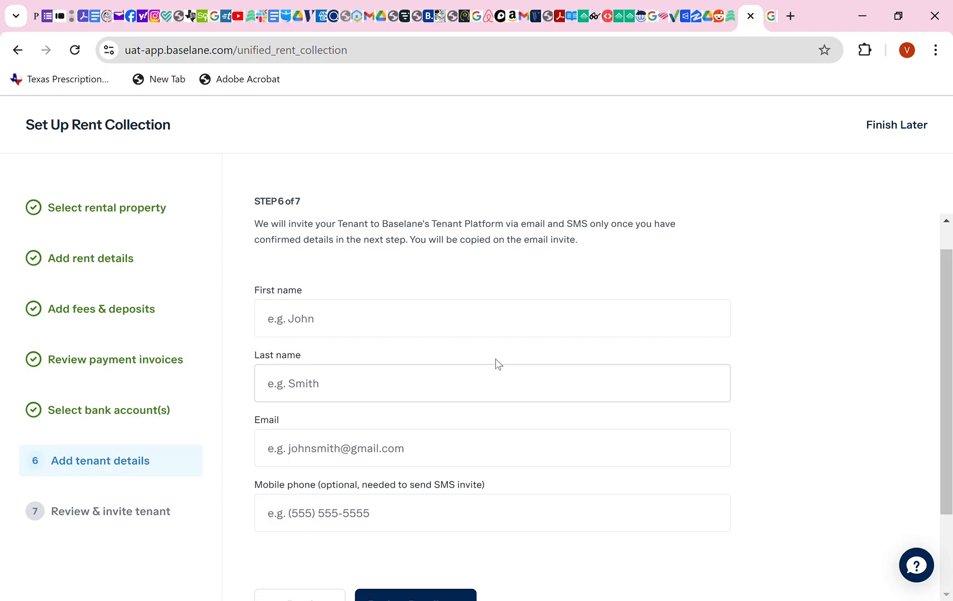
scroll(426, 492, down, 2)
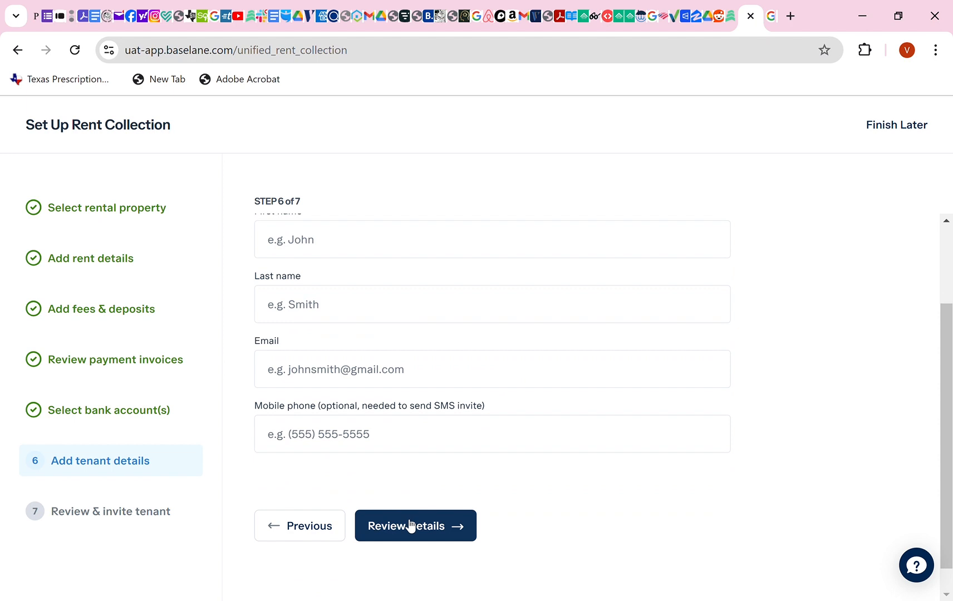
scroll(410, 526, up, 2)
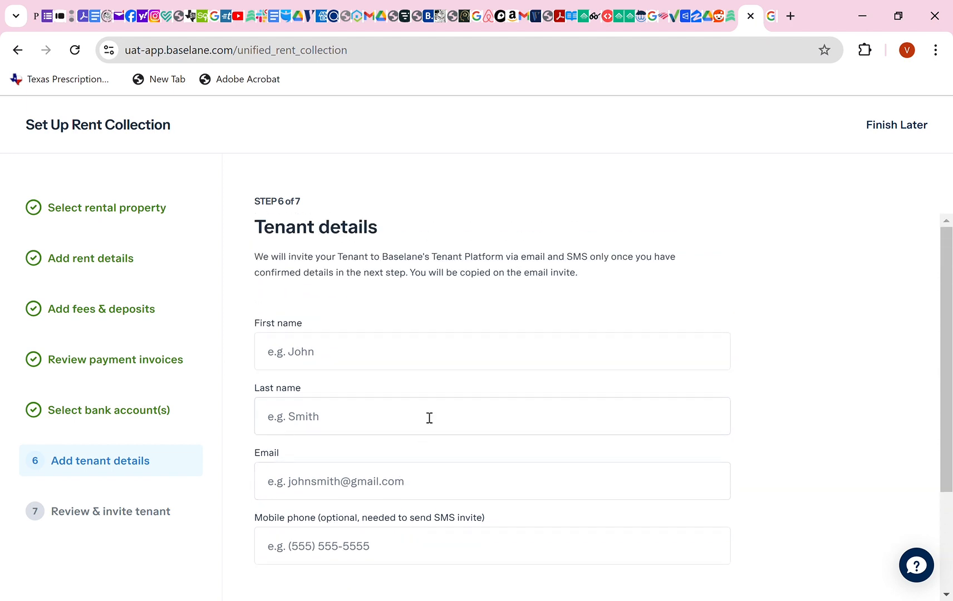
scroll(433, 434, down, 2)
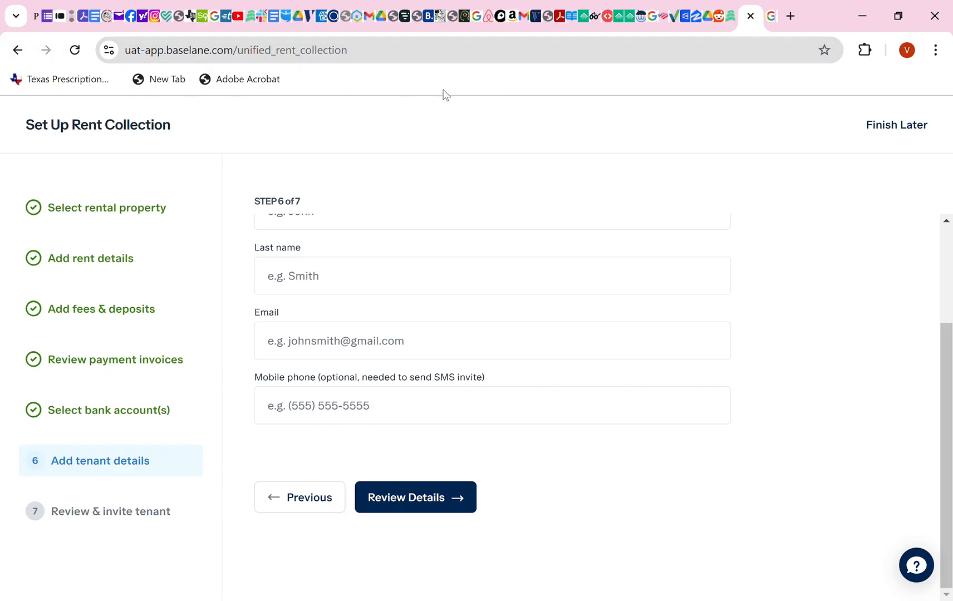
Save the unfinished setup with Finish Later and go to the Rent Collection page.
click(901, 126)
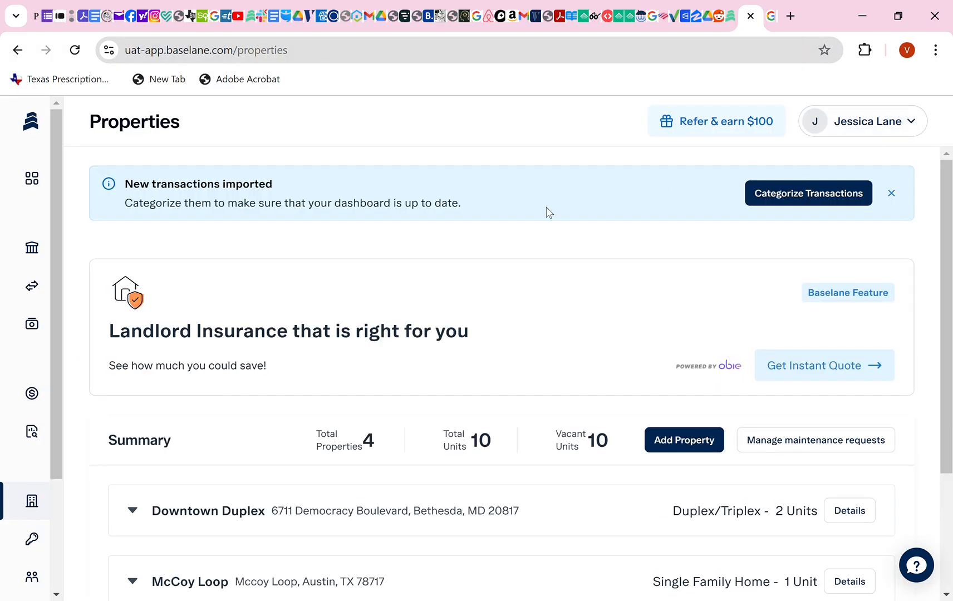
scroll(319, 288, down, 1)
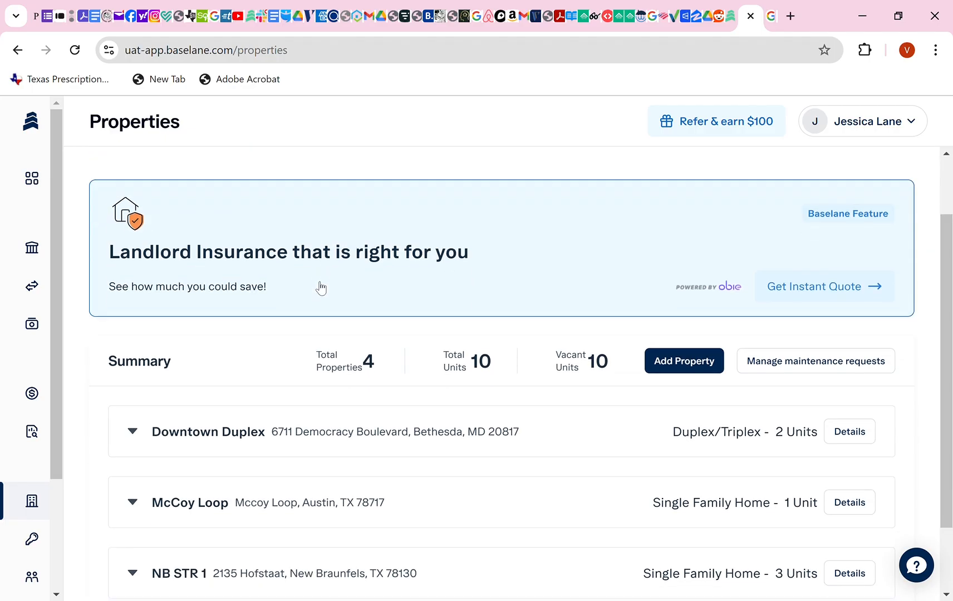
mouse_move(28, 451)
scroll(28, 451, down, 1)
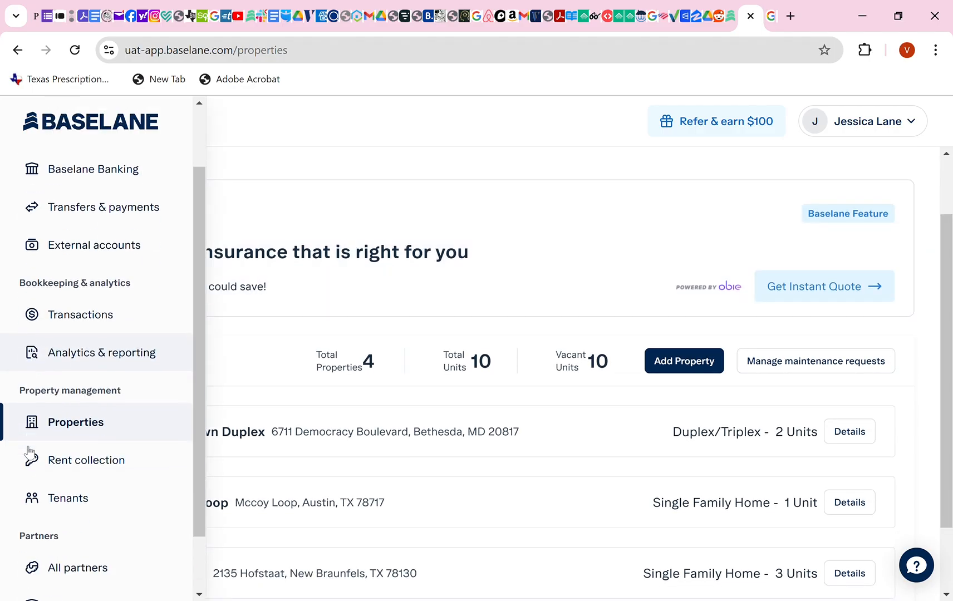
click(79, 465)
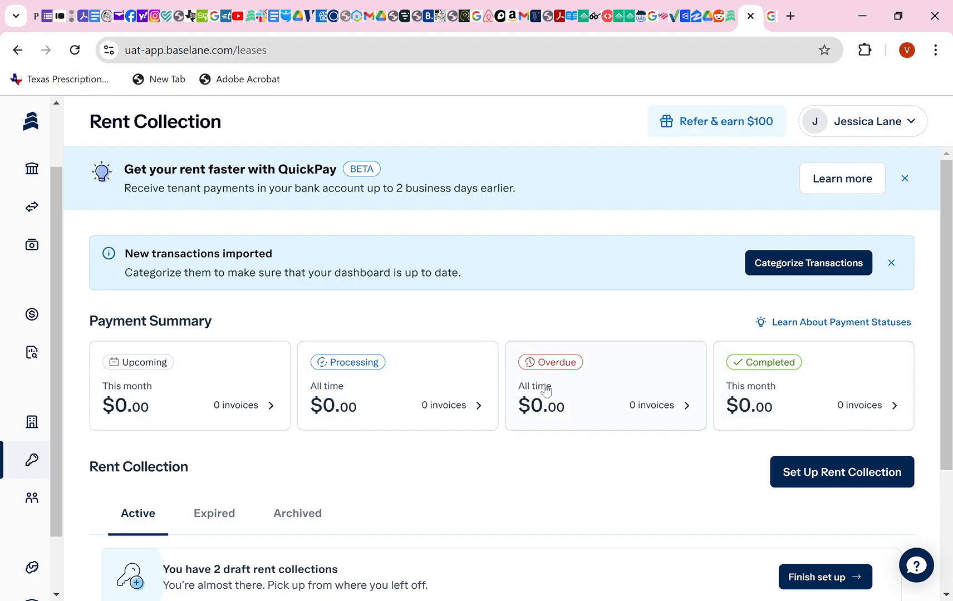
Go to the Tenants page from the sidebar.
scroll(358, 387, down, 2)
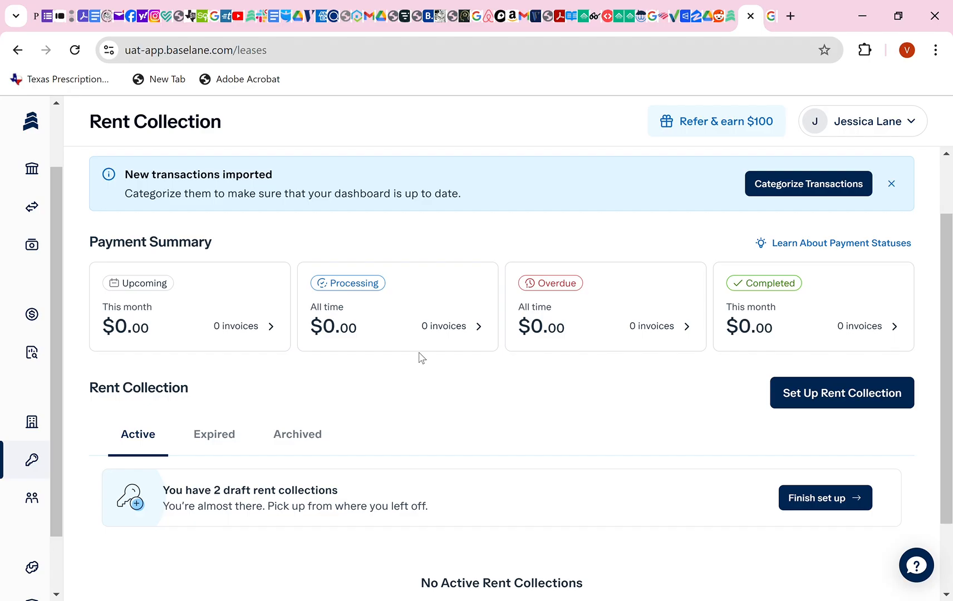
mouse_move(56, 415)
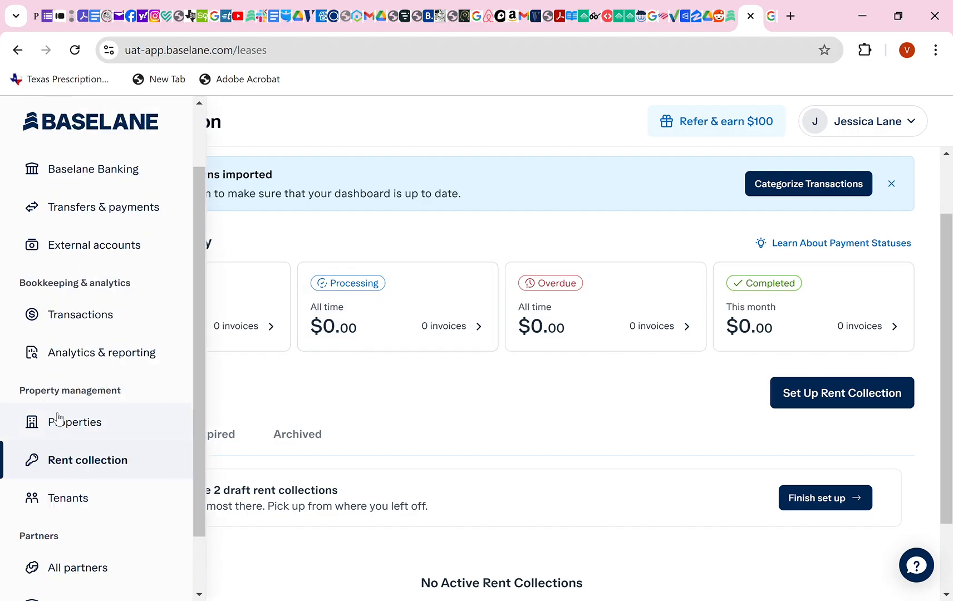
click(57, 505)
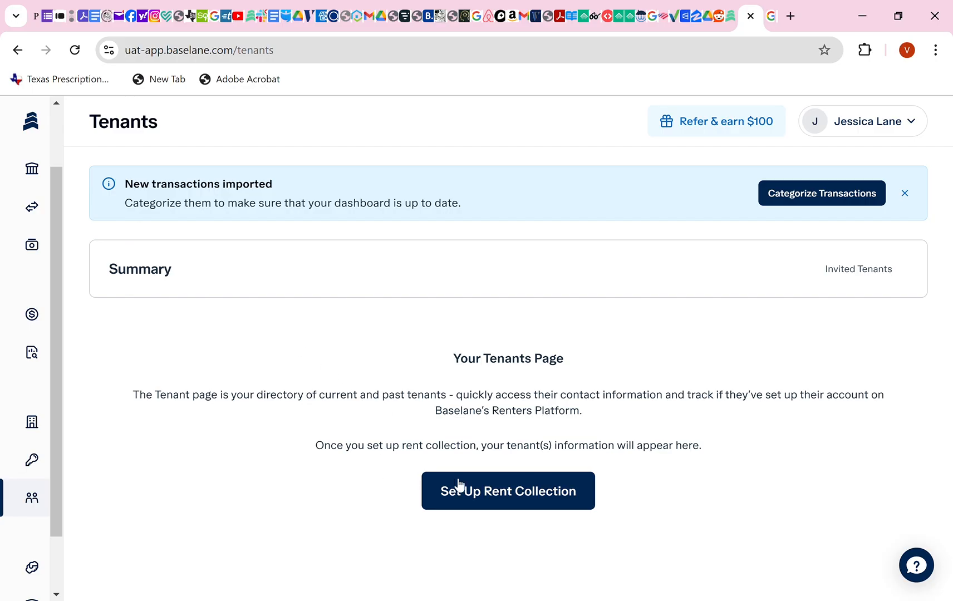
Scroll the Tenants page, which shows no tenants until rent collection is set up.
mouse_move(58, 447)
scroll(47, 464, down, 2)
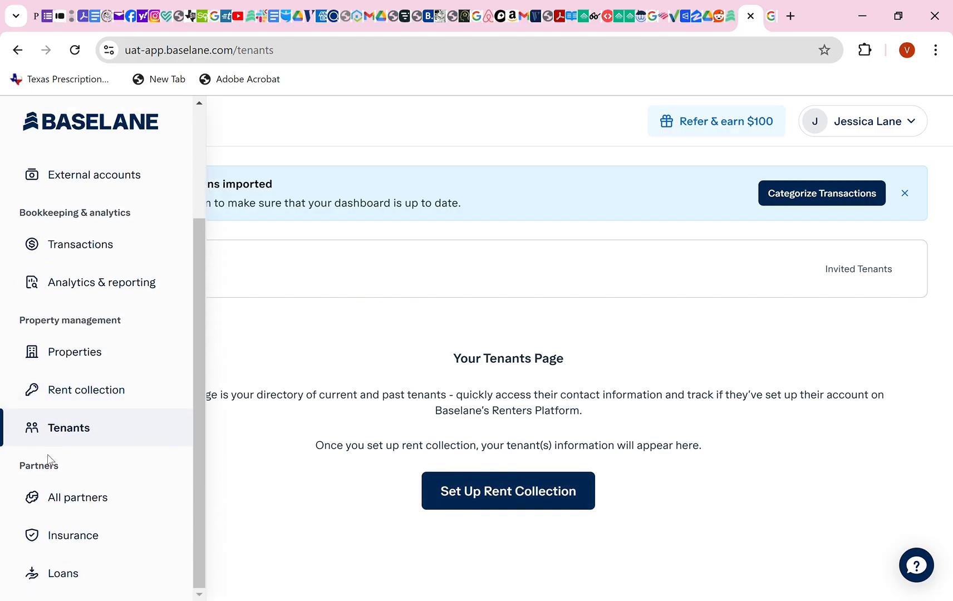